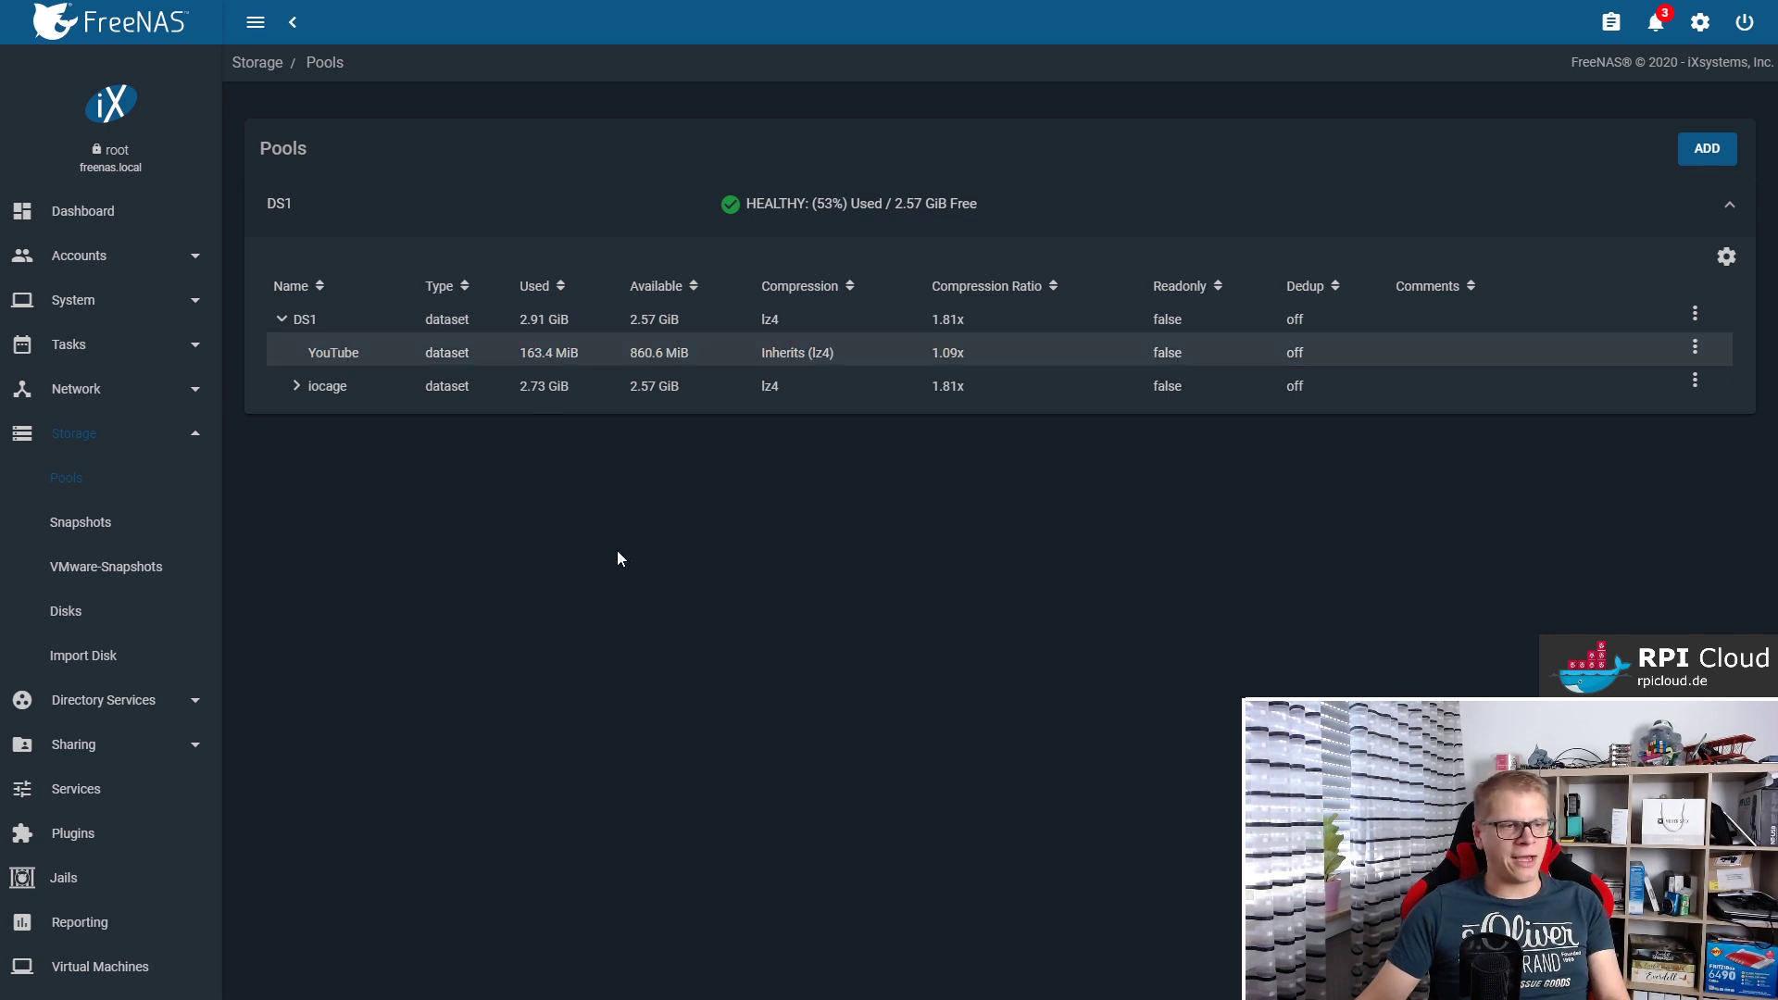
# Switch to File Explorer, refresh the YouTube SMB Share folder and look over the files stored in it.
pyautogui.hotkey('alt', 'Tab')
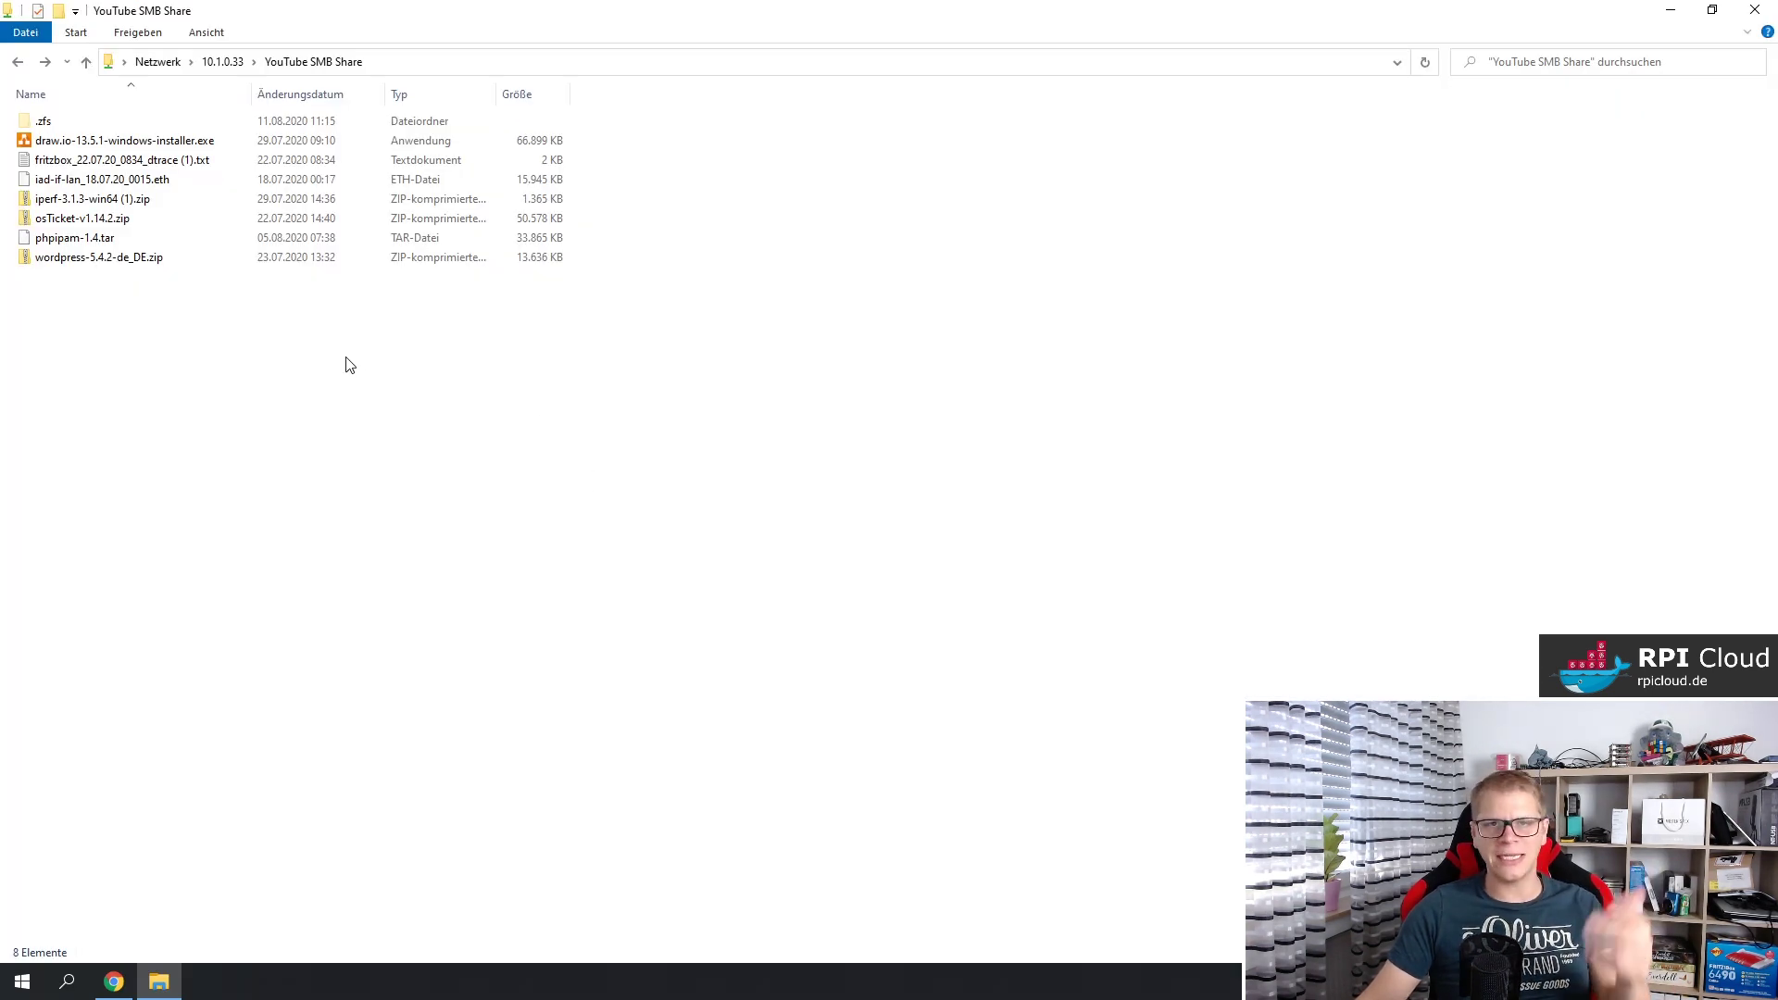
pyautogui.rightClick(367, 389)
pyautogui.click(430, 464)
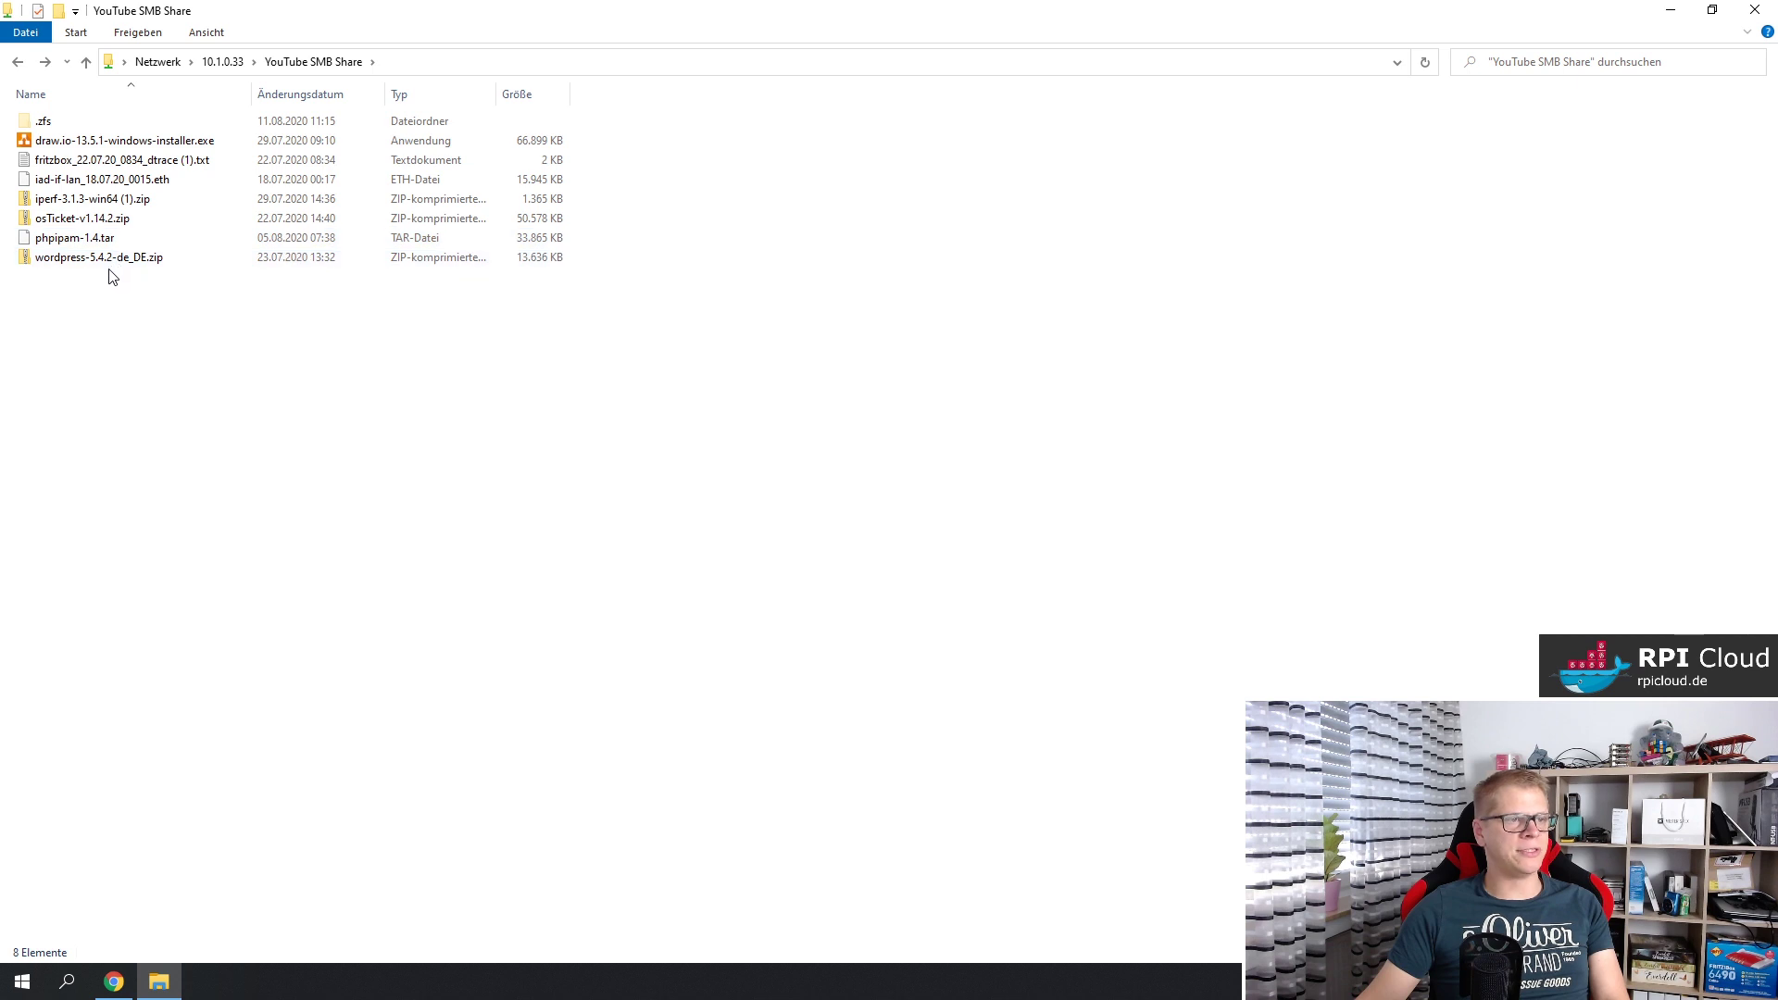
pyautogui.click(80, 160)
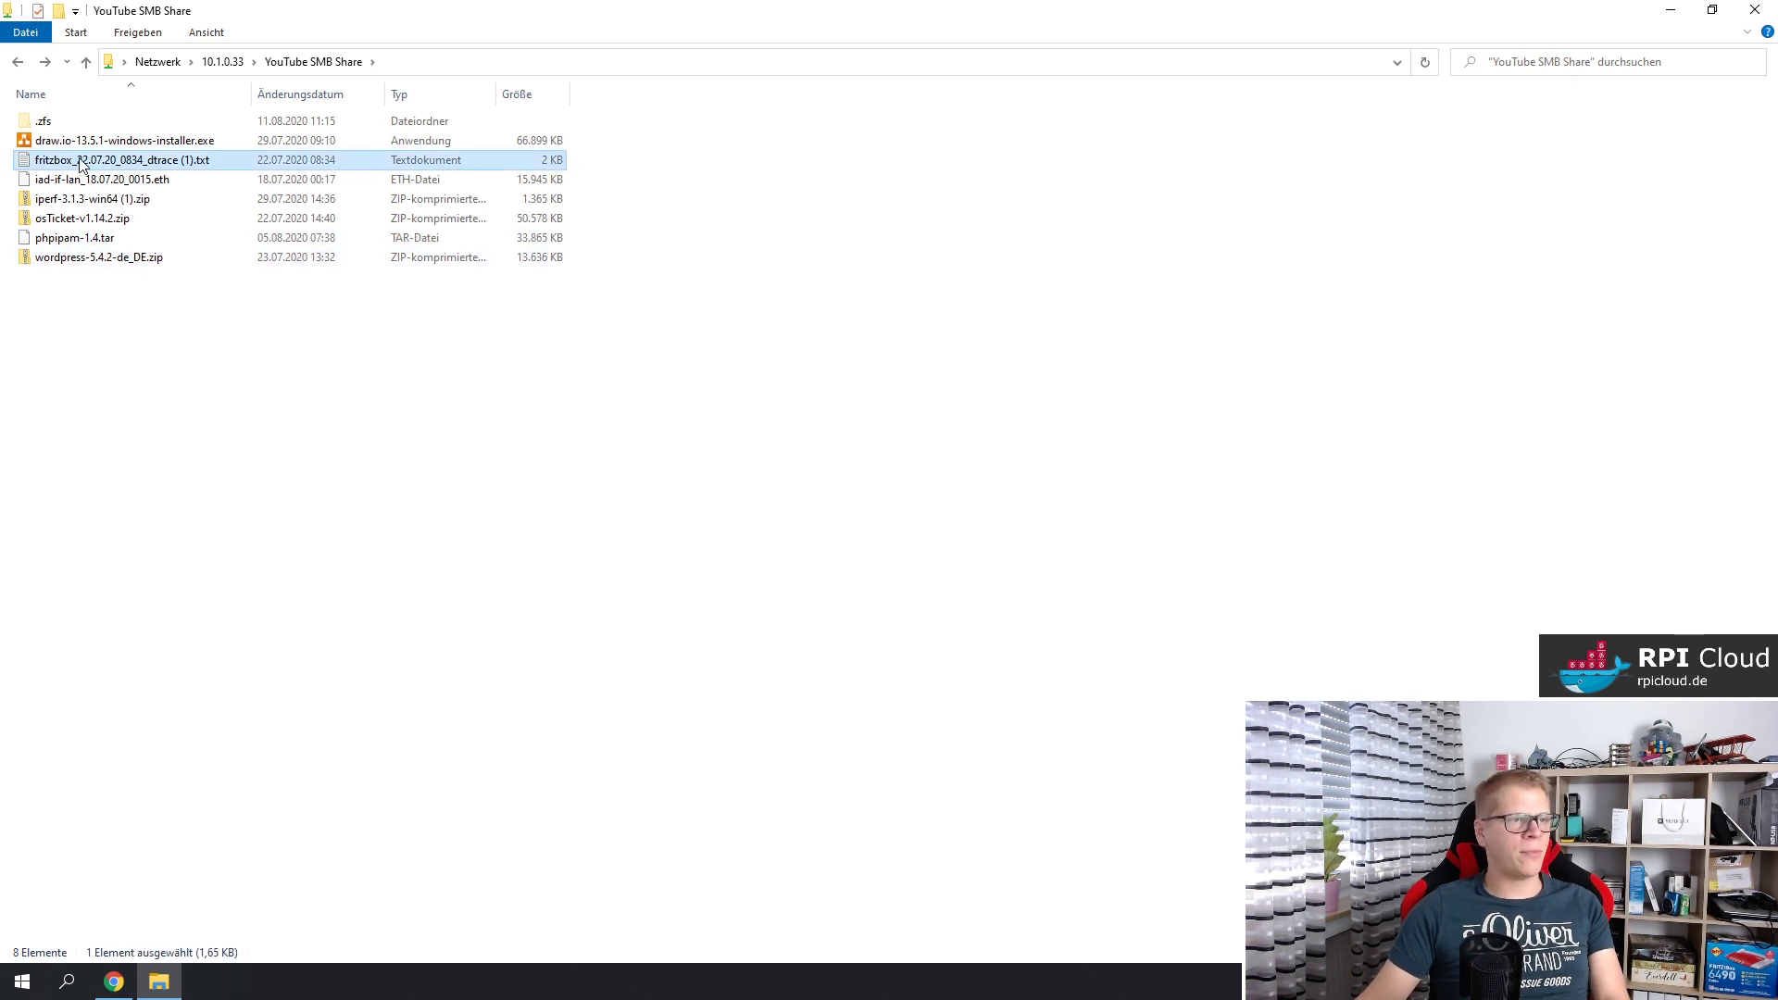
pyautogui.click(74, 180)
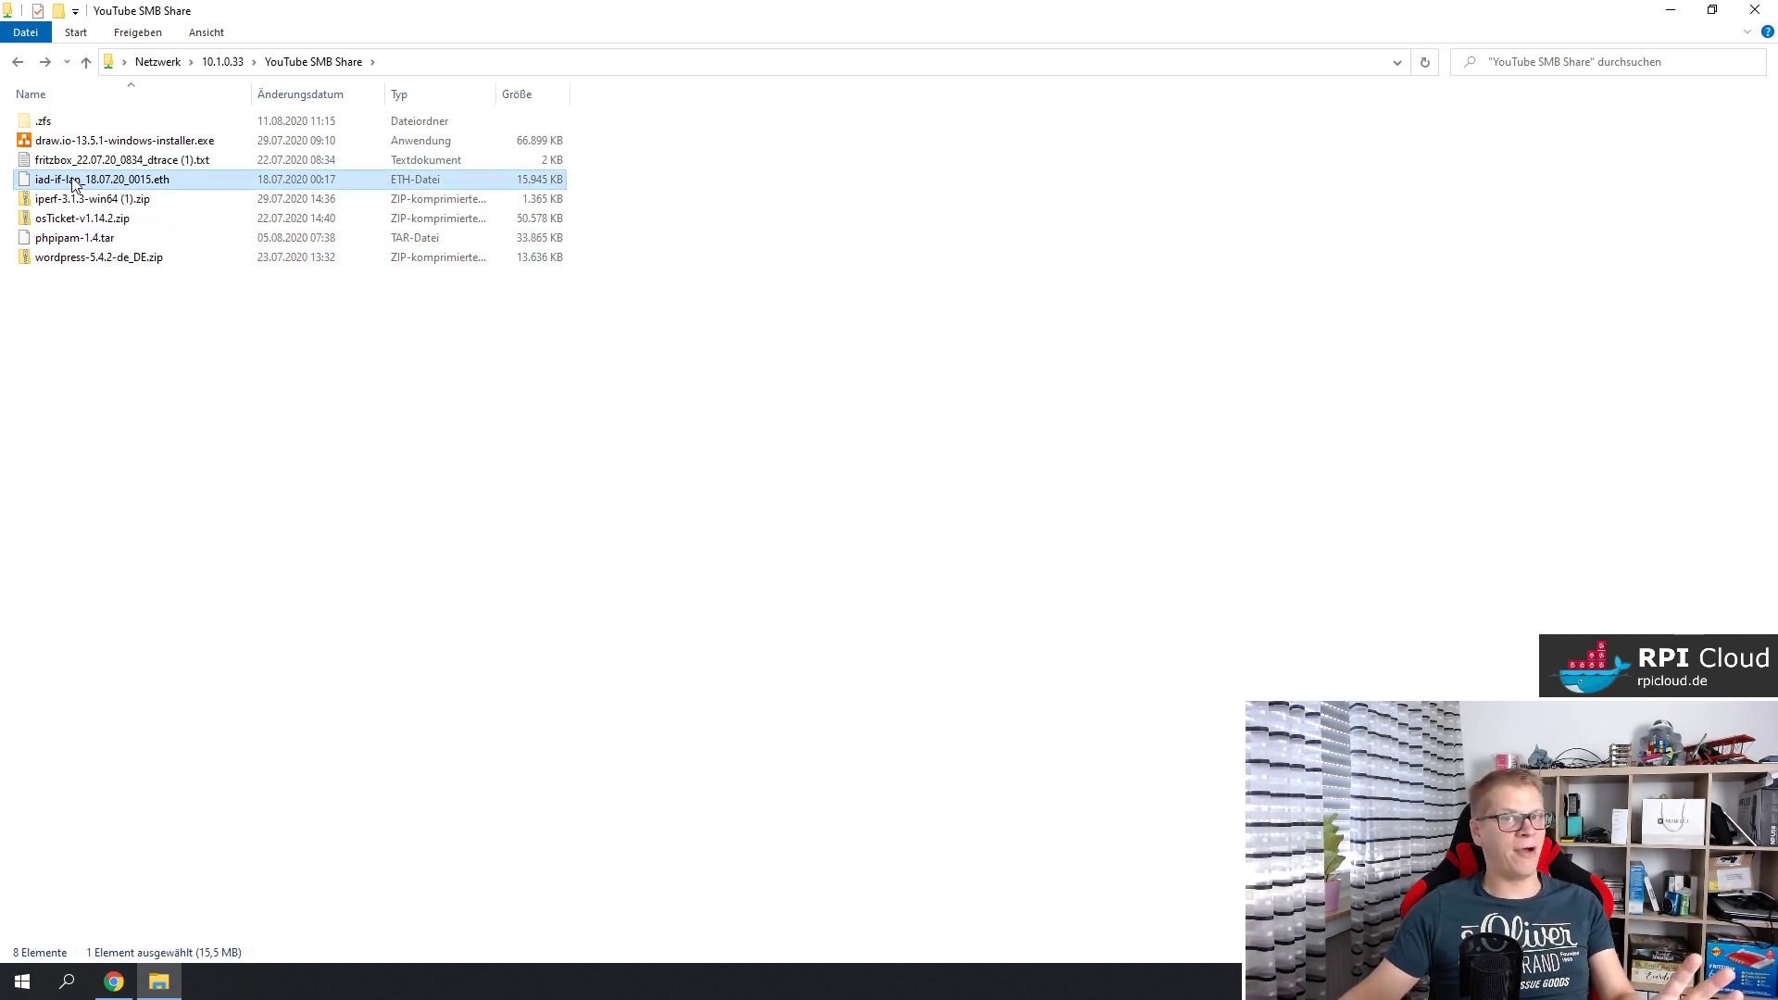
pyautogui.click(223, 381)
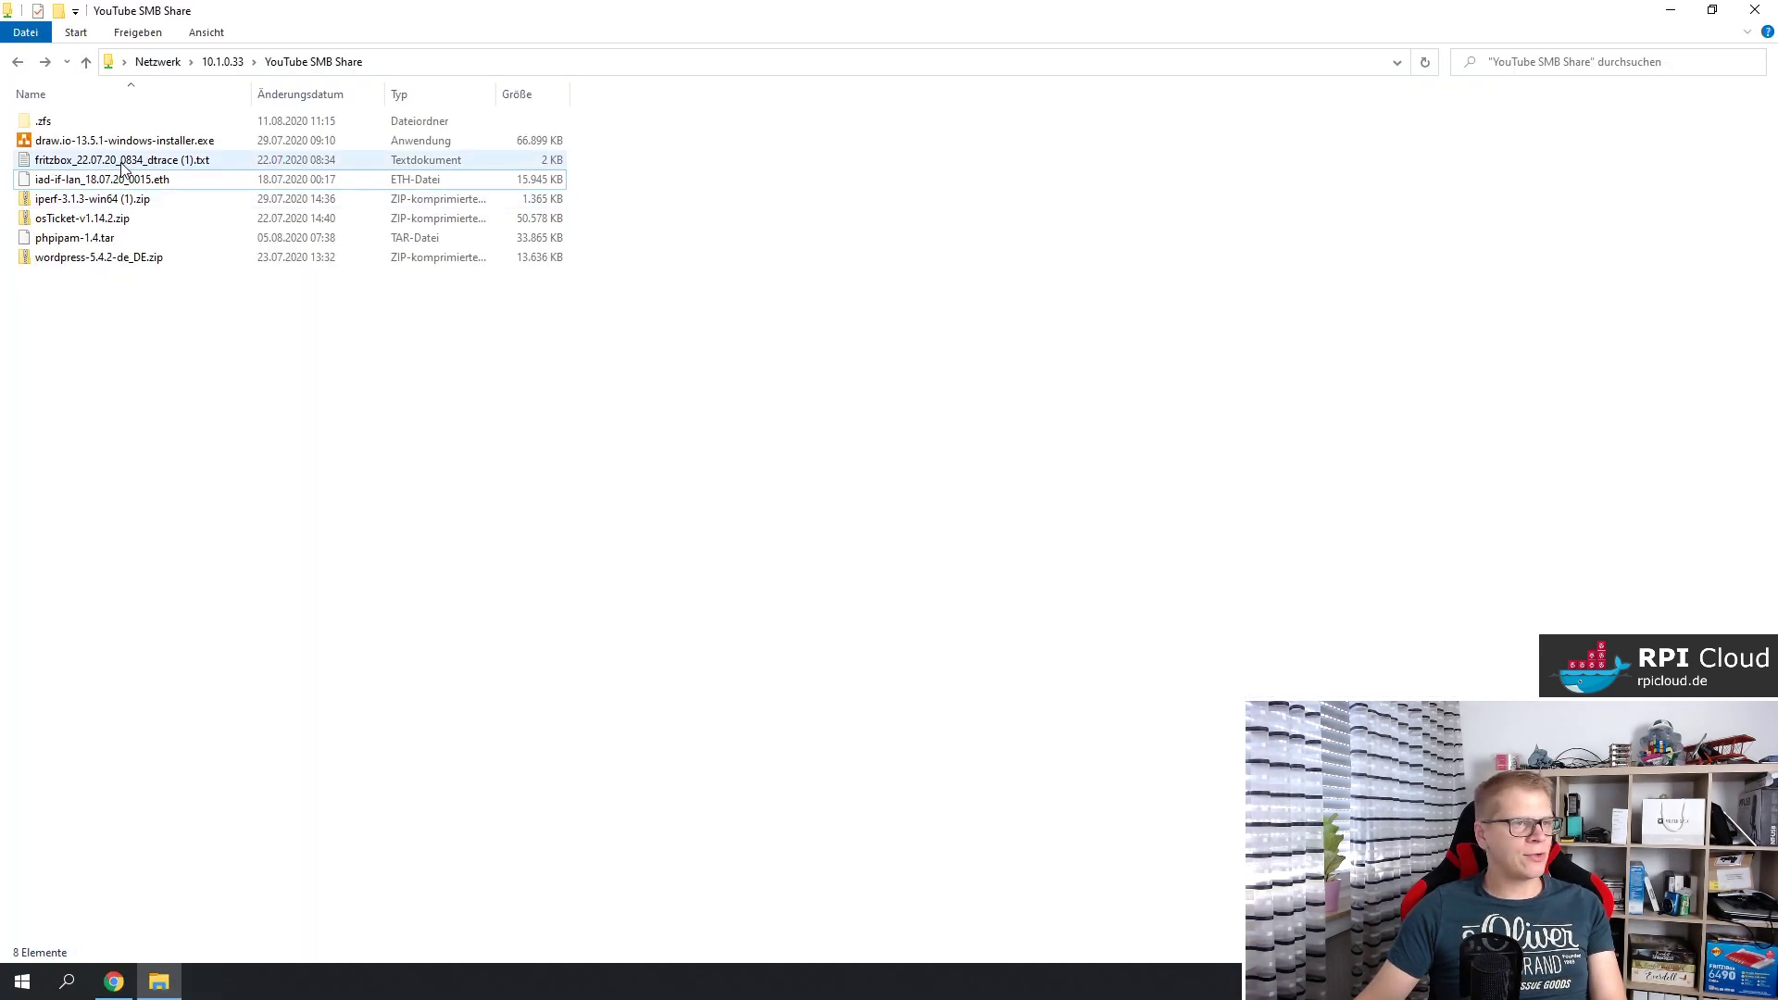
# Check the snapshot folder inside the share's .zfs directory and return to the share's root folder.
pyautogui.click(79, 121)
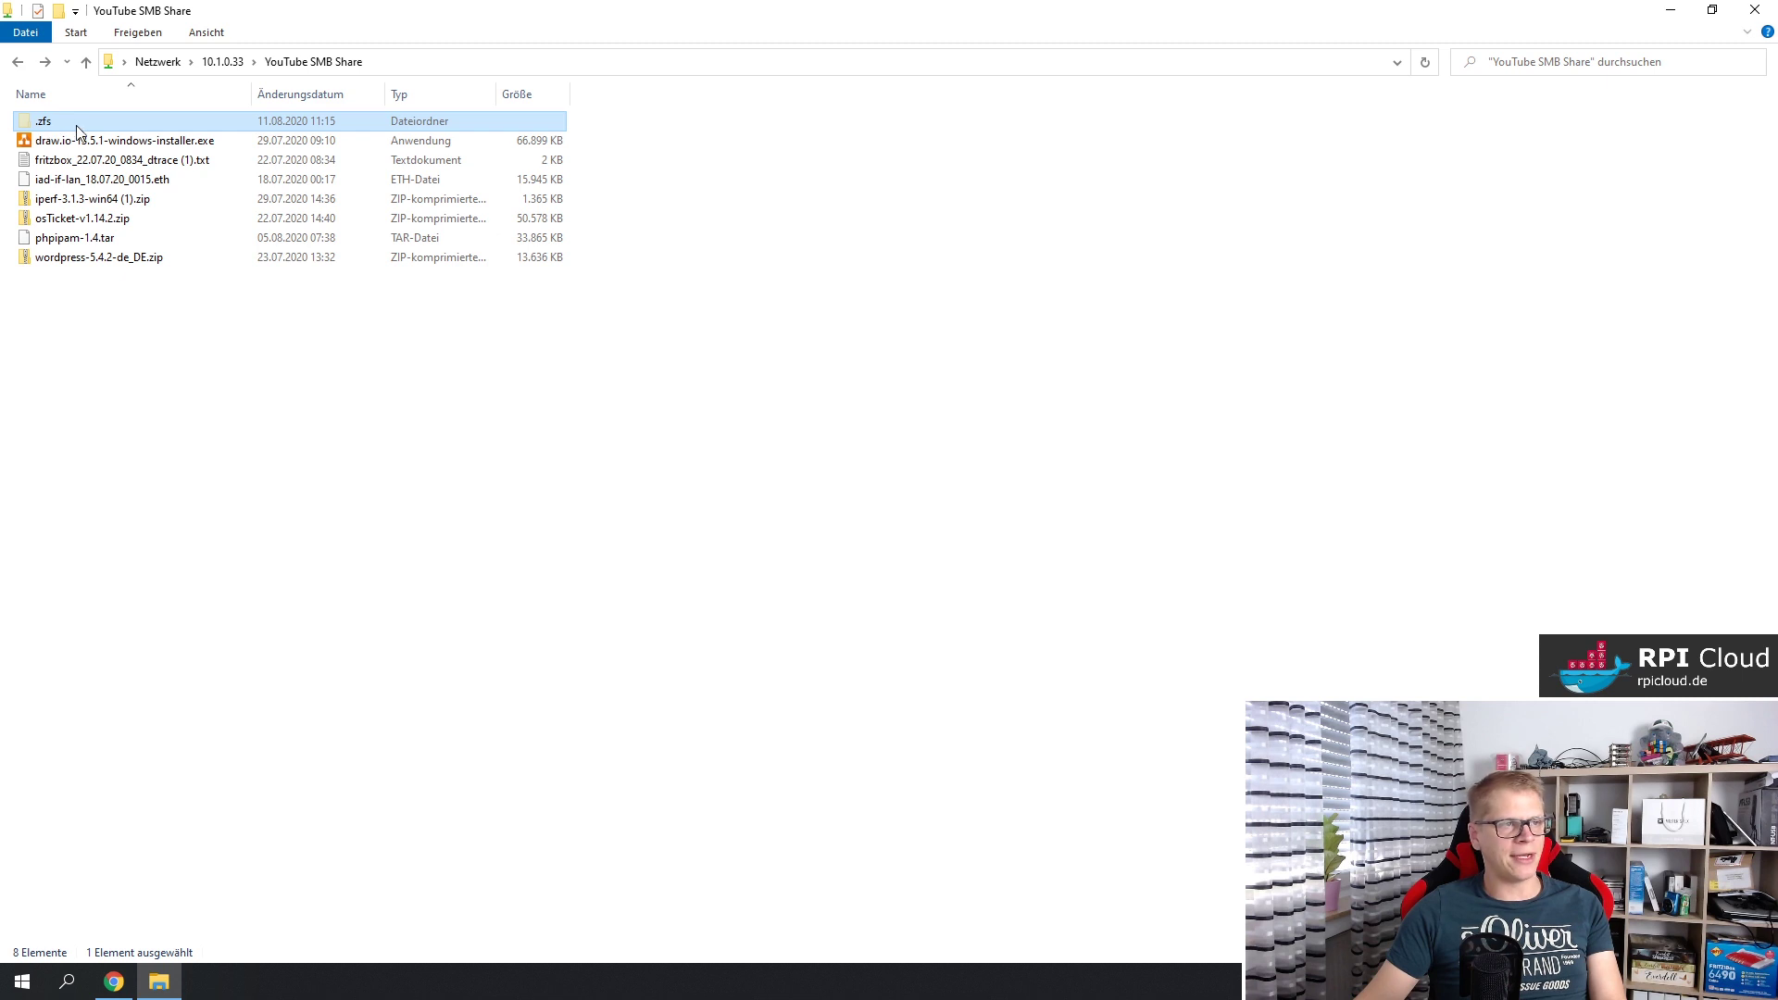
pyautogui.doubleClick(85, 126)
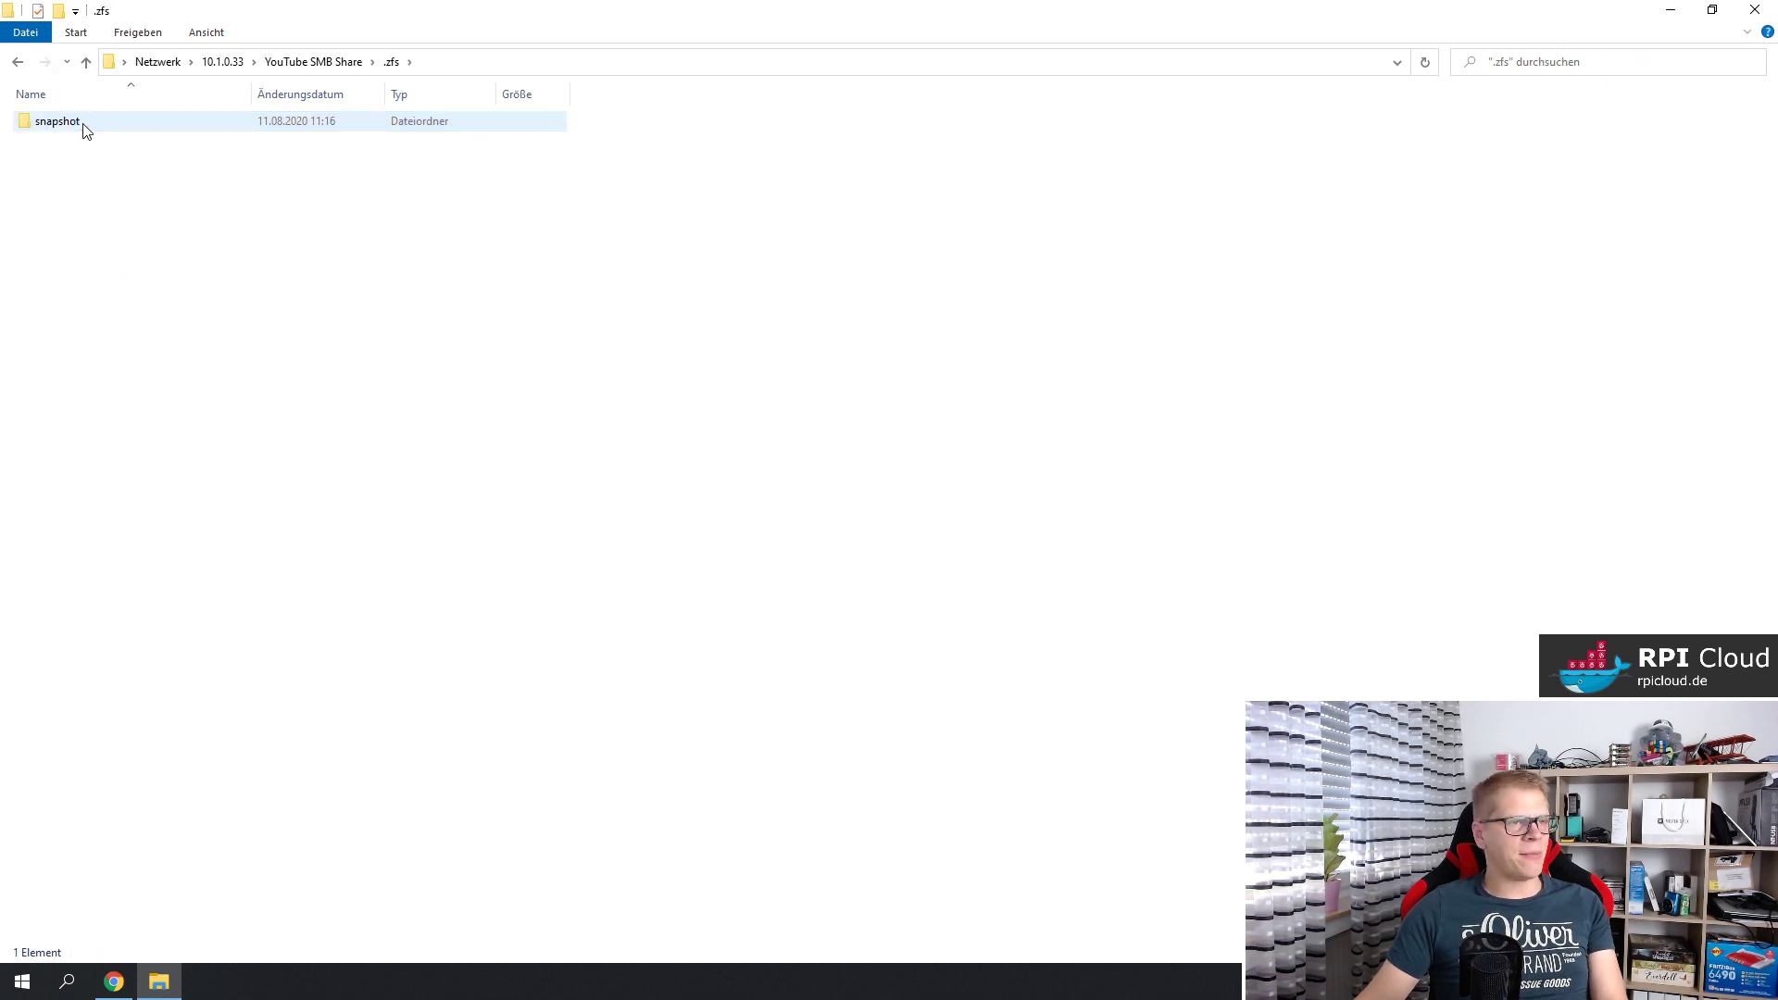
pyautogui.click(74, 129)
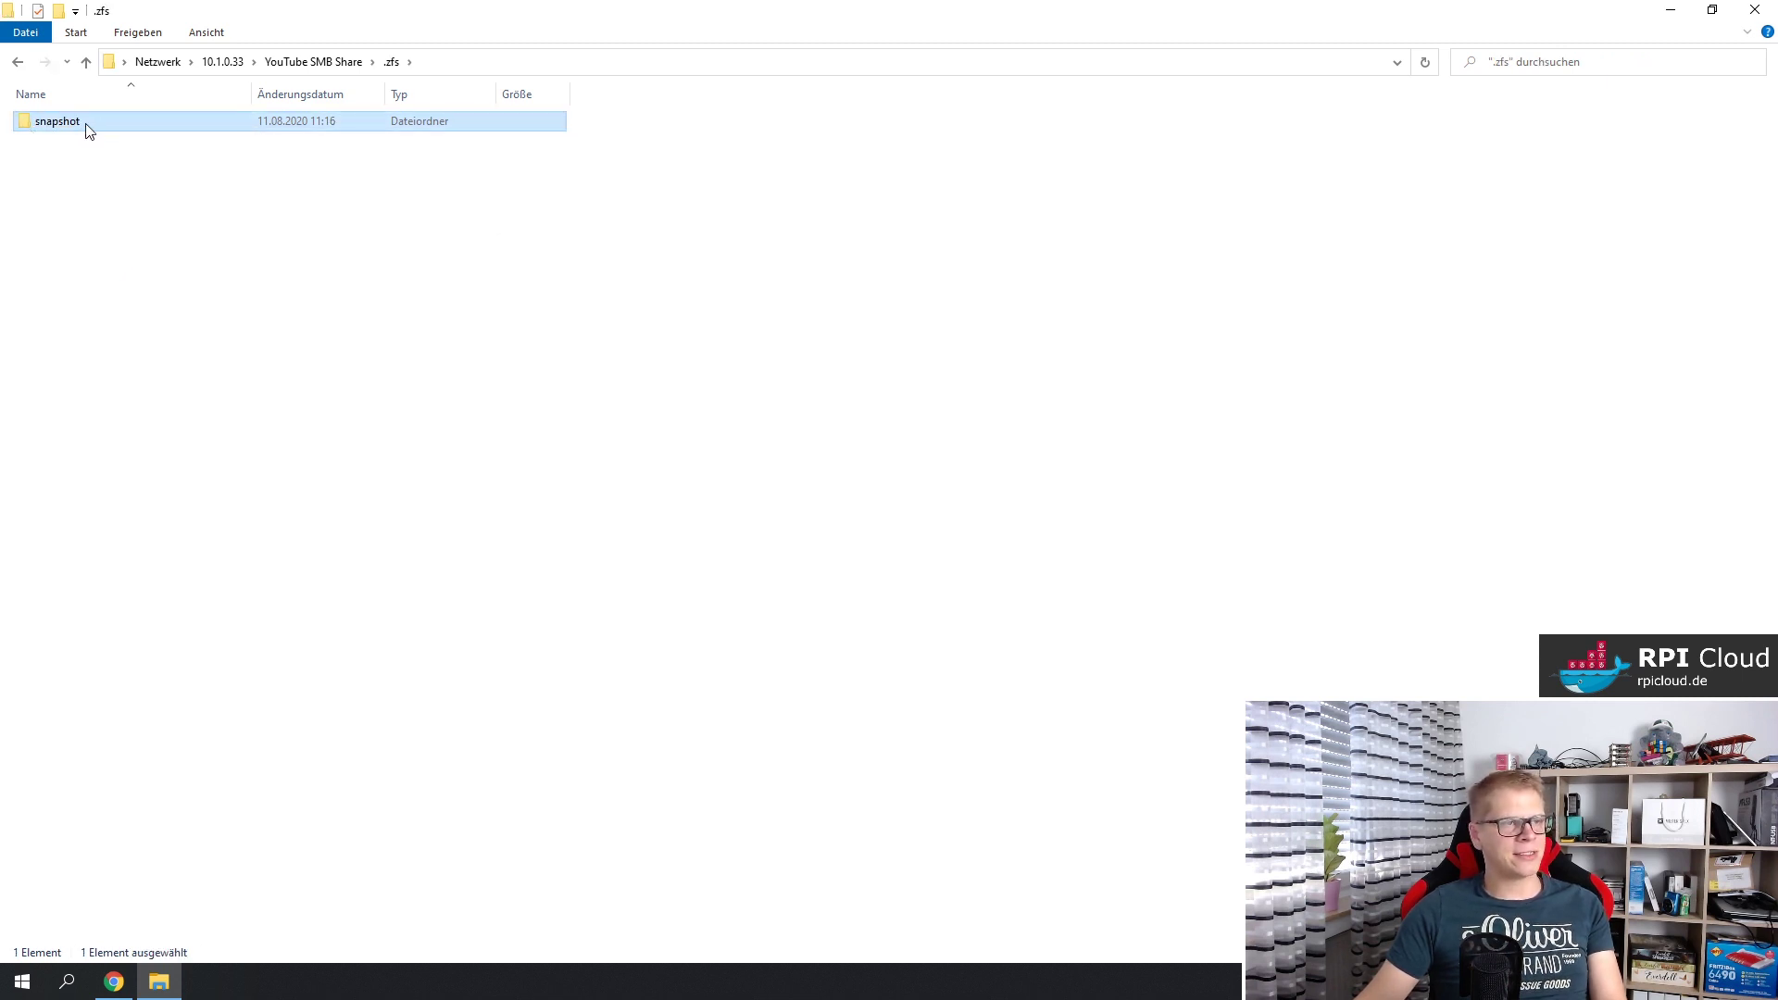
pyautogui.doubleClick(86, 127)
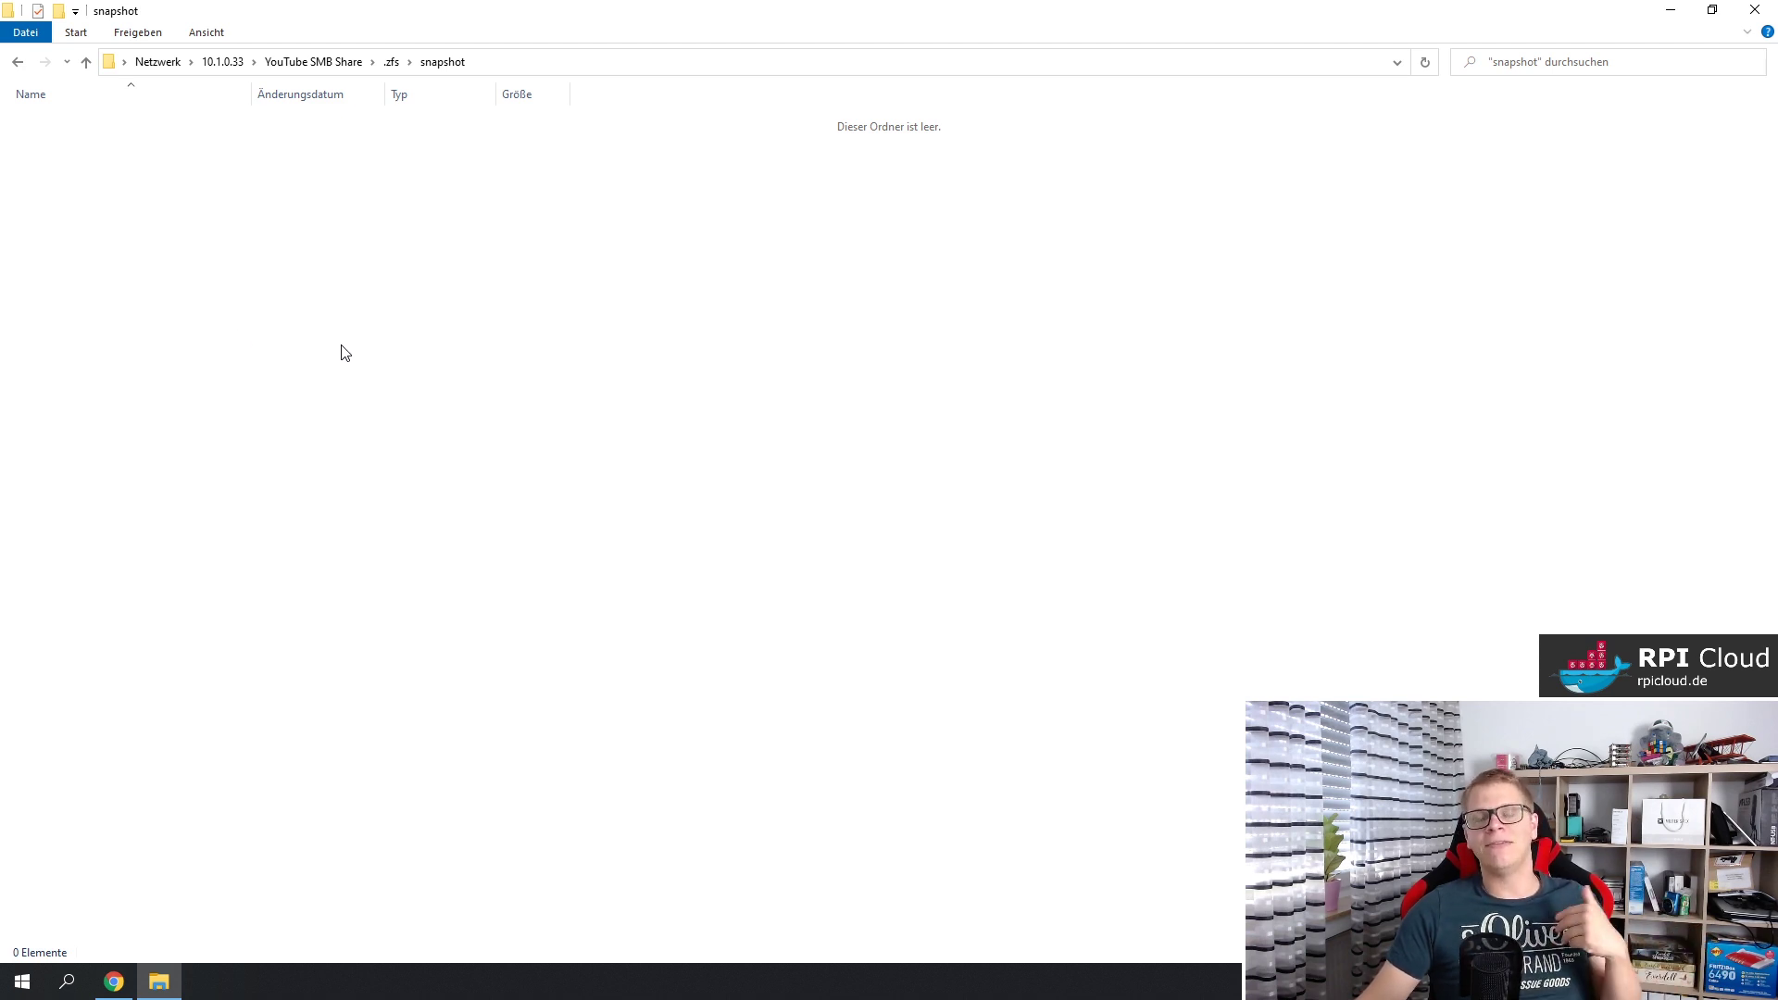
pyautogui.hotkey('alt', 'Up')
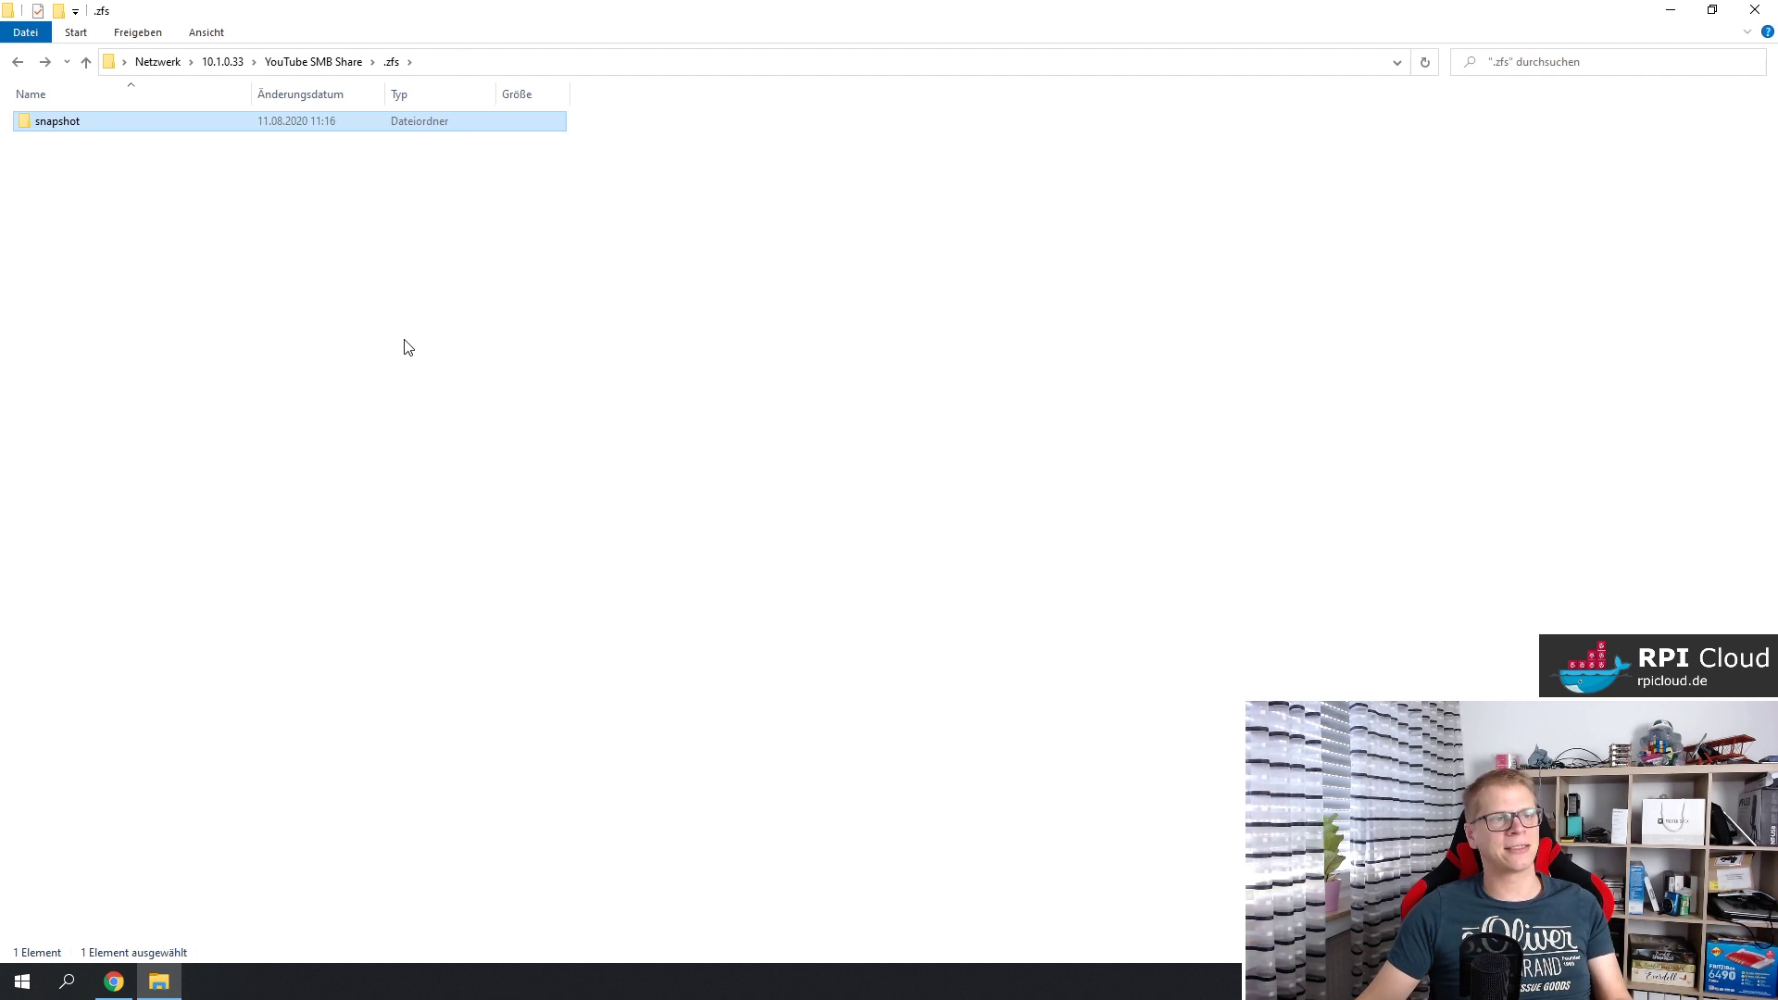
pyautogui.hotkey('alt', 'Up')
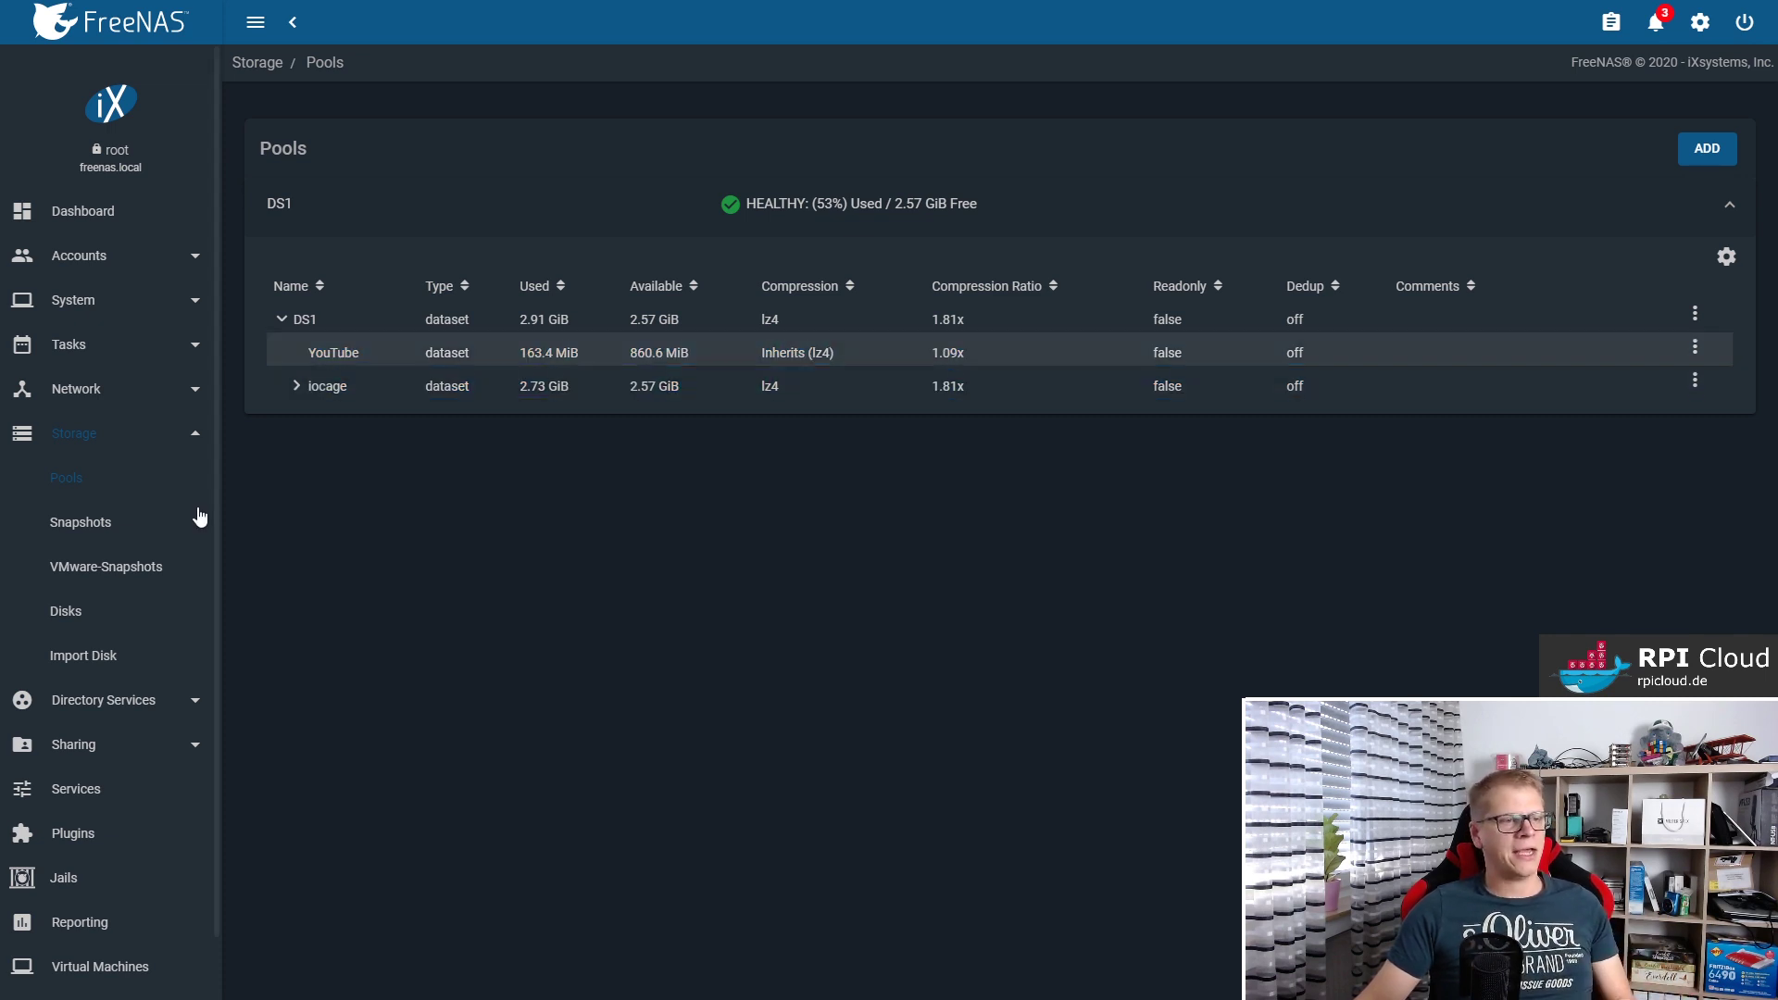
# In FreeNAS, create a non-recursive manual snapshot of the DS1/YouTube dataset, keeping the suggested name.
pyautogui.click(91, 528)
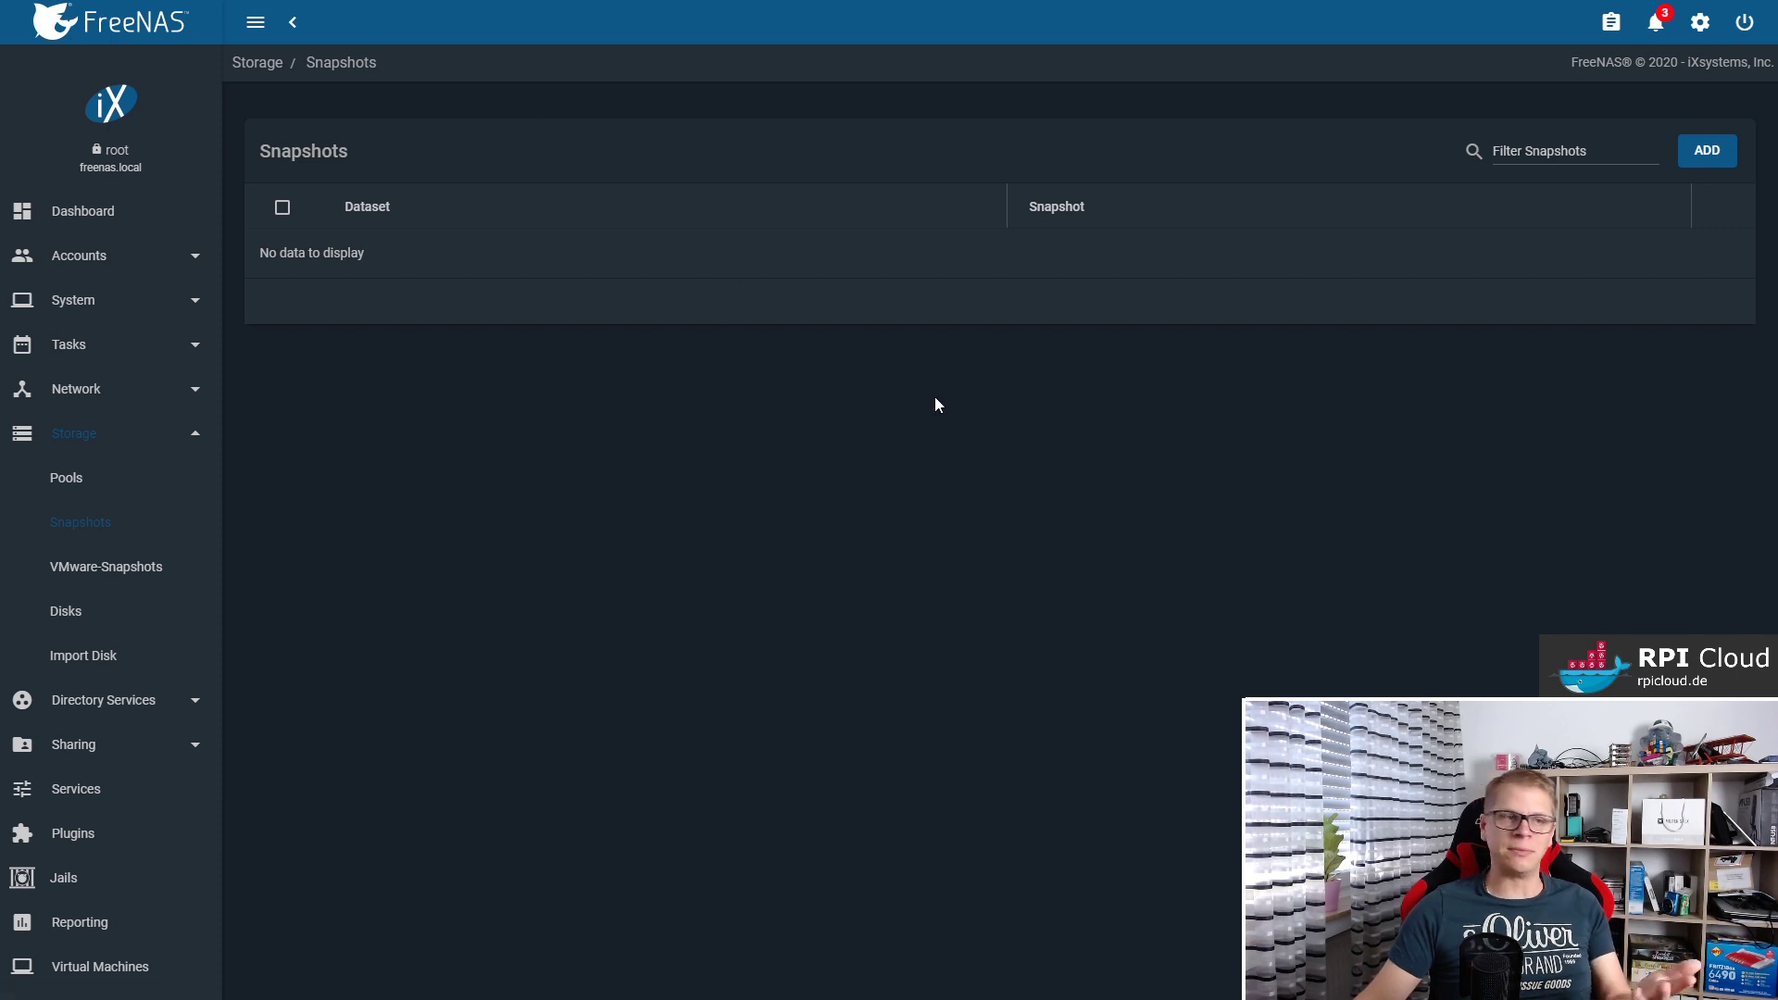
pyautogui.click(1707, 150)
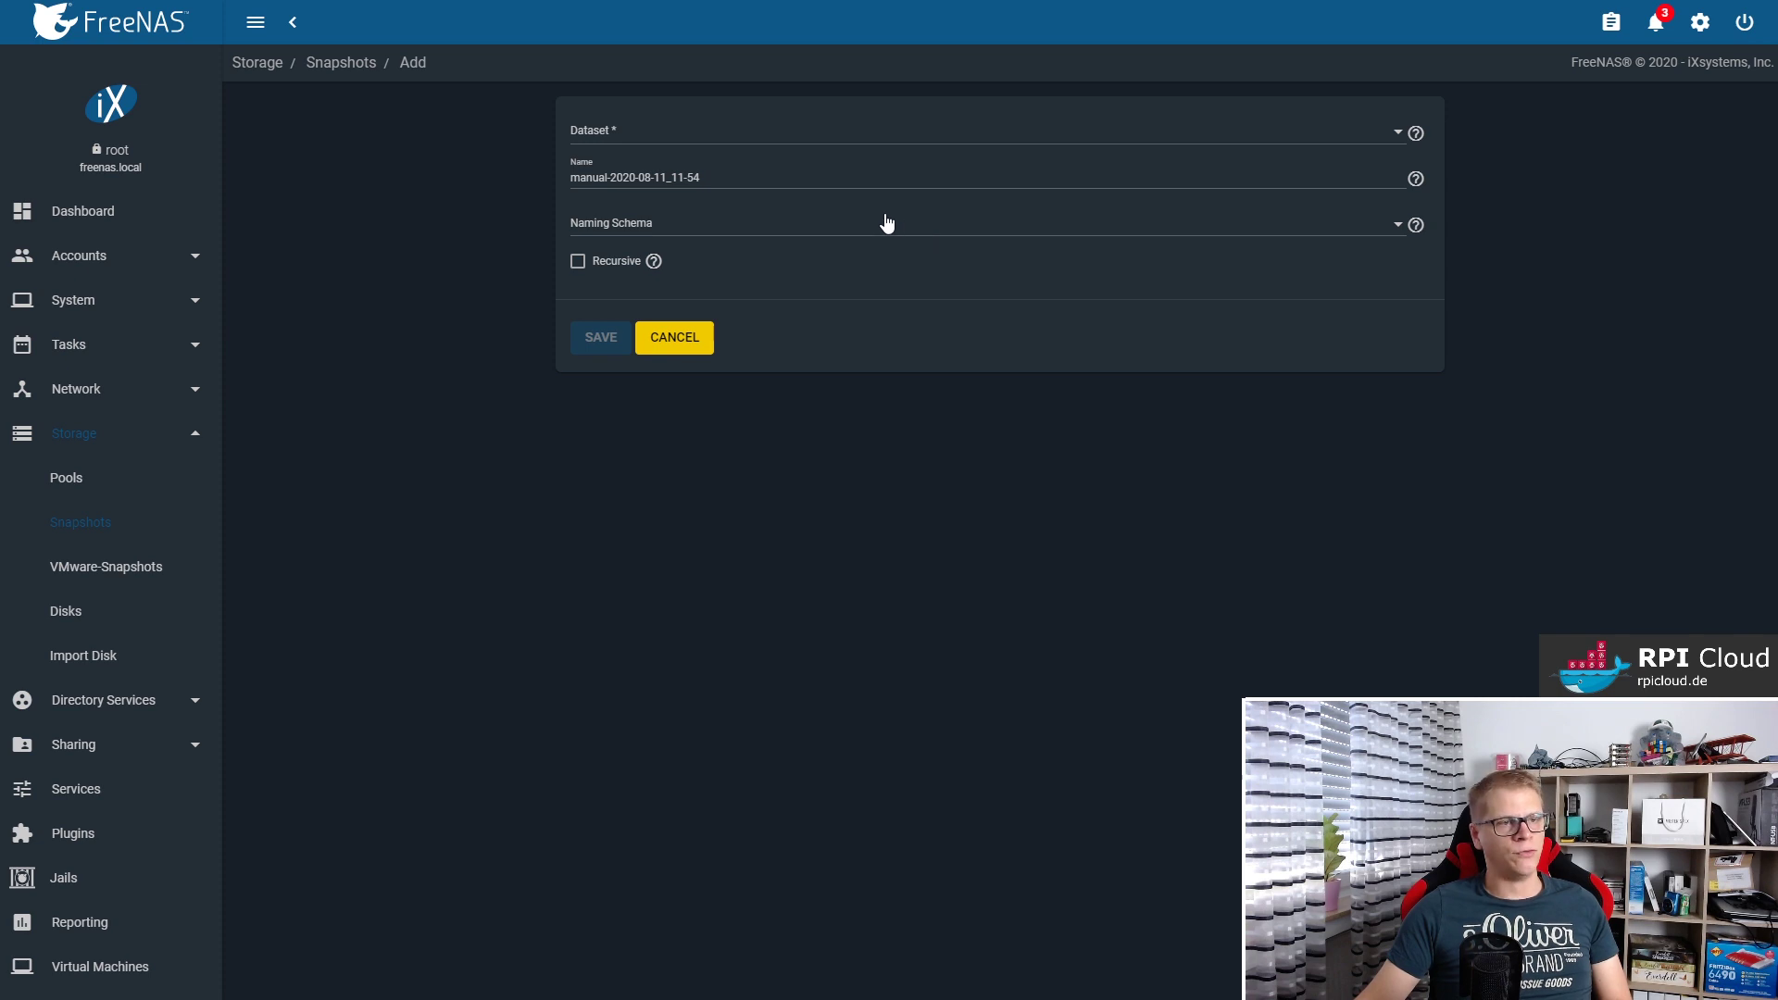
pyautogui.click(629, 132)
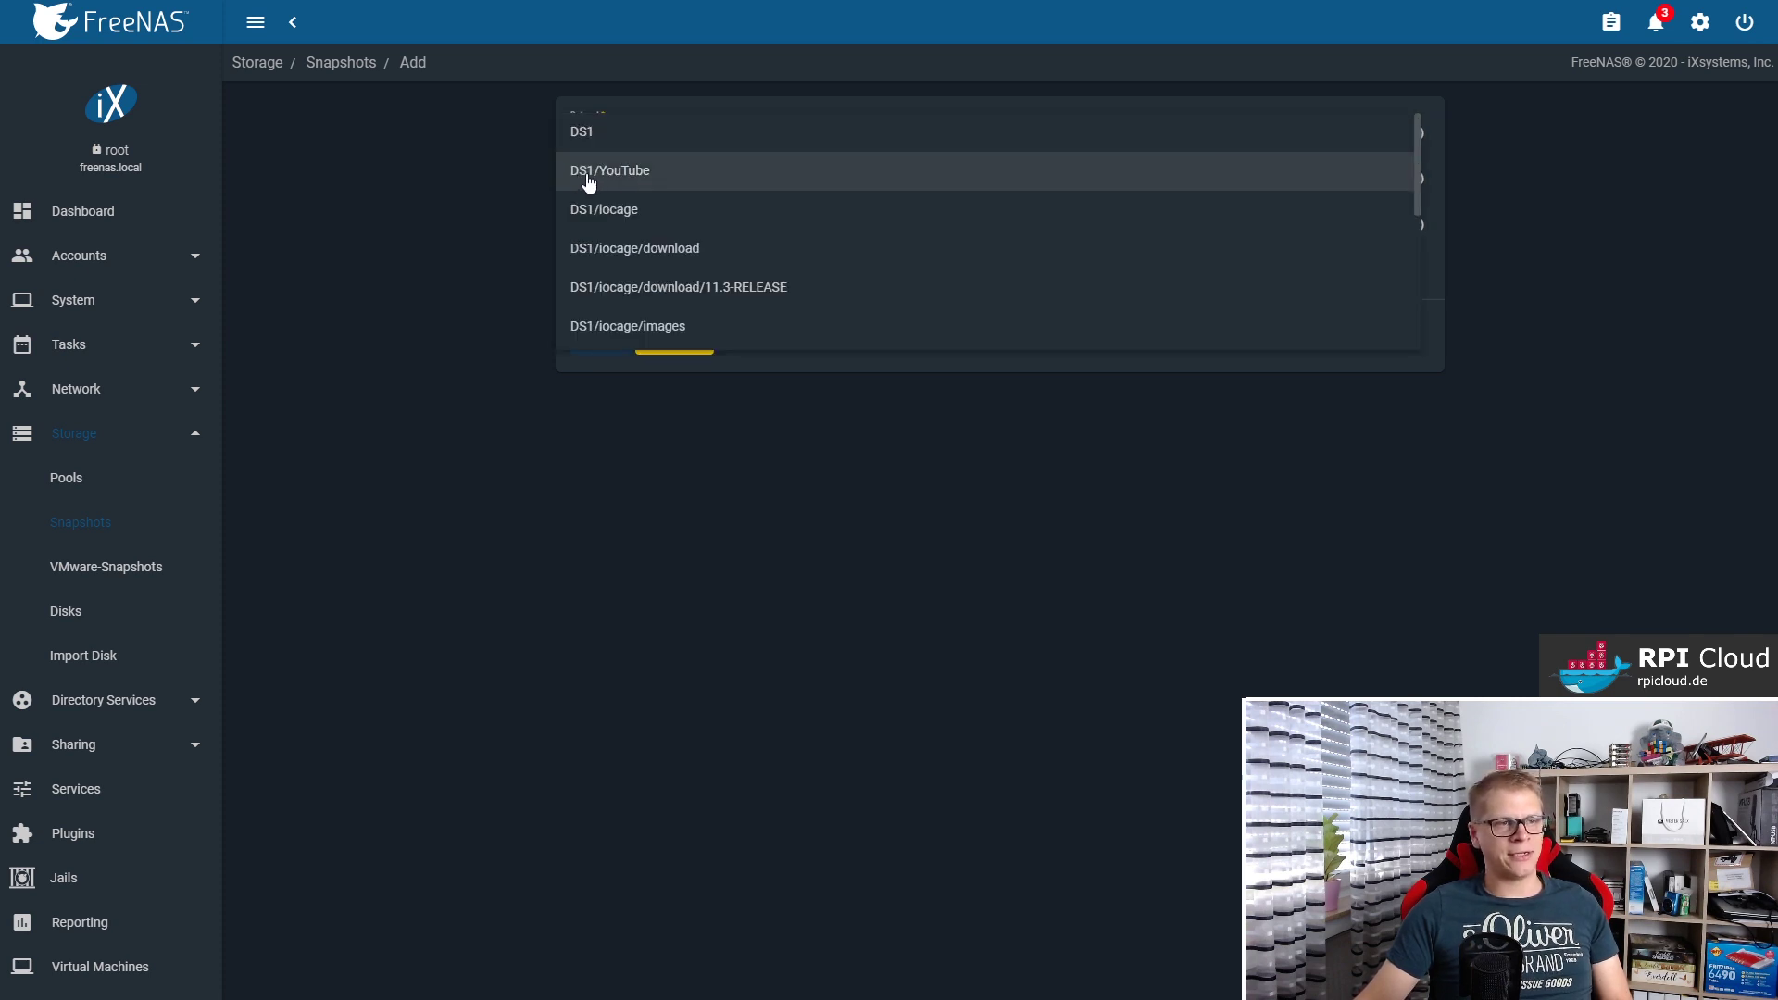
pyautogui.click(616, 180)
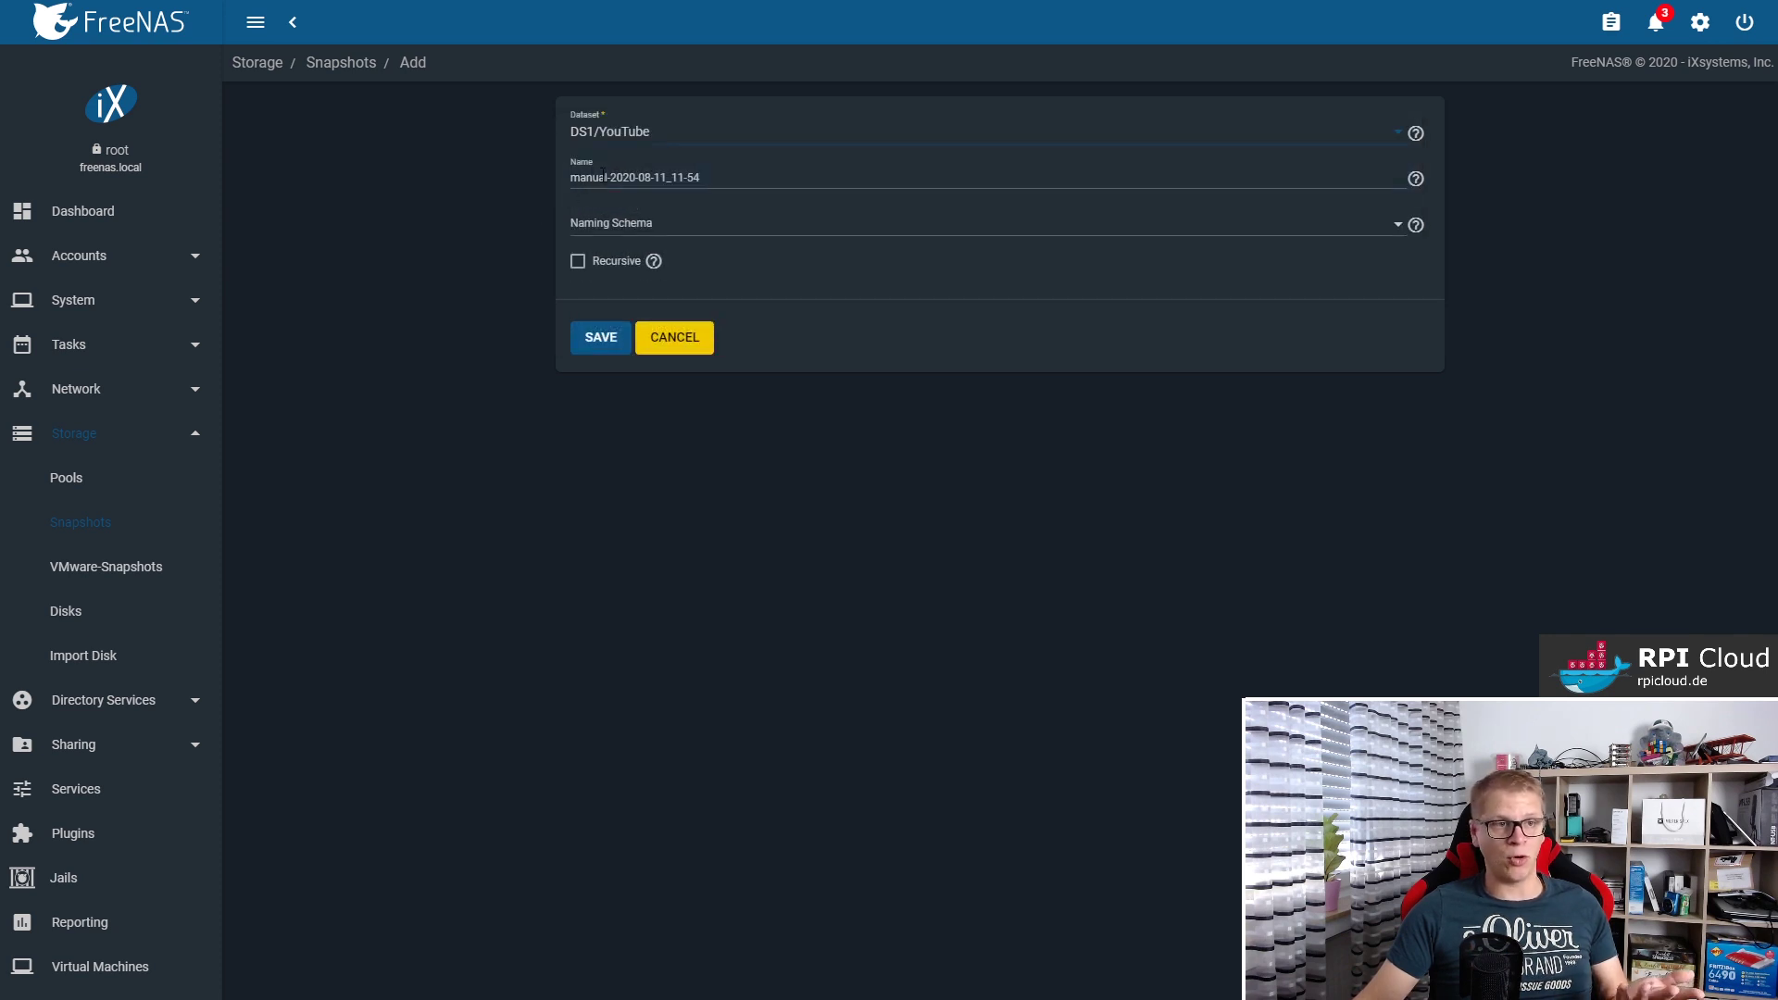
pyautogui.click(742, 178)
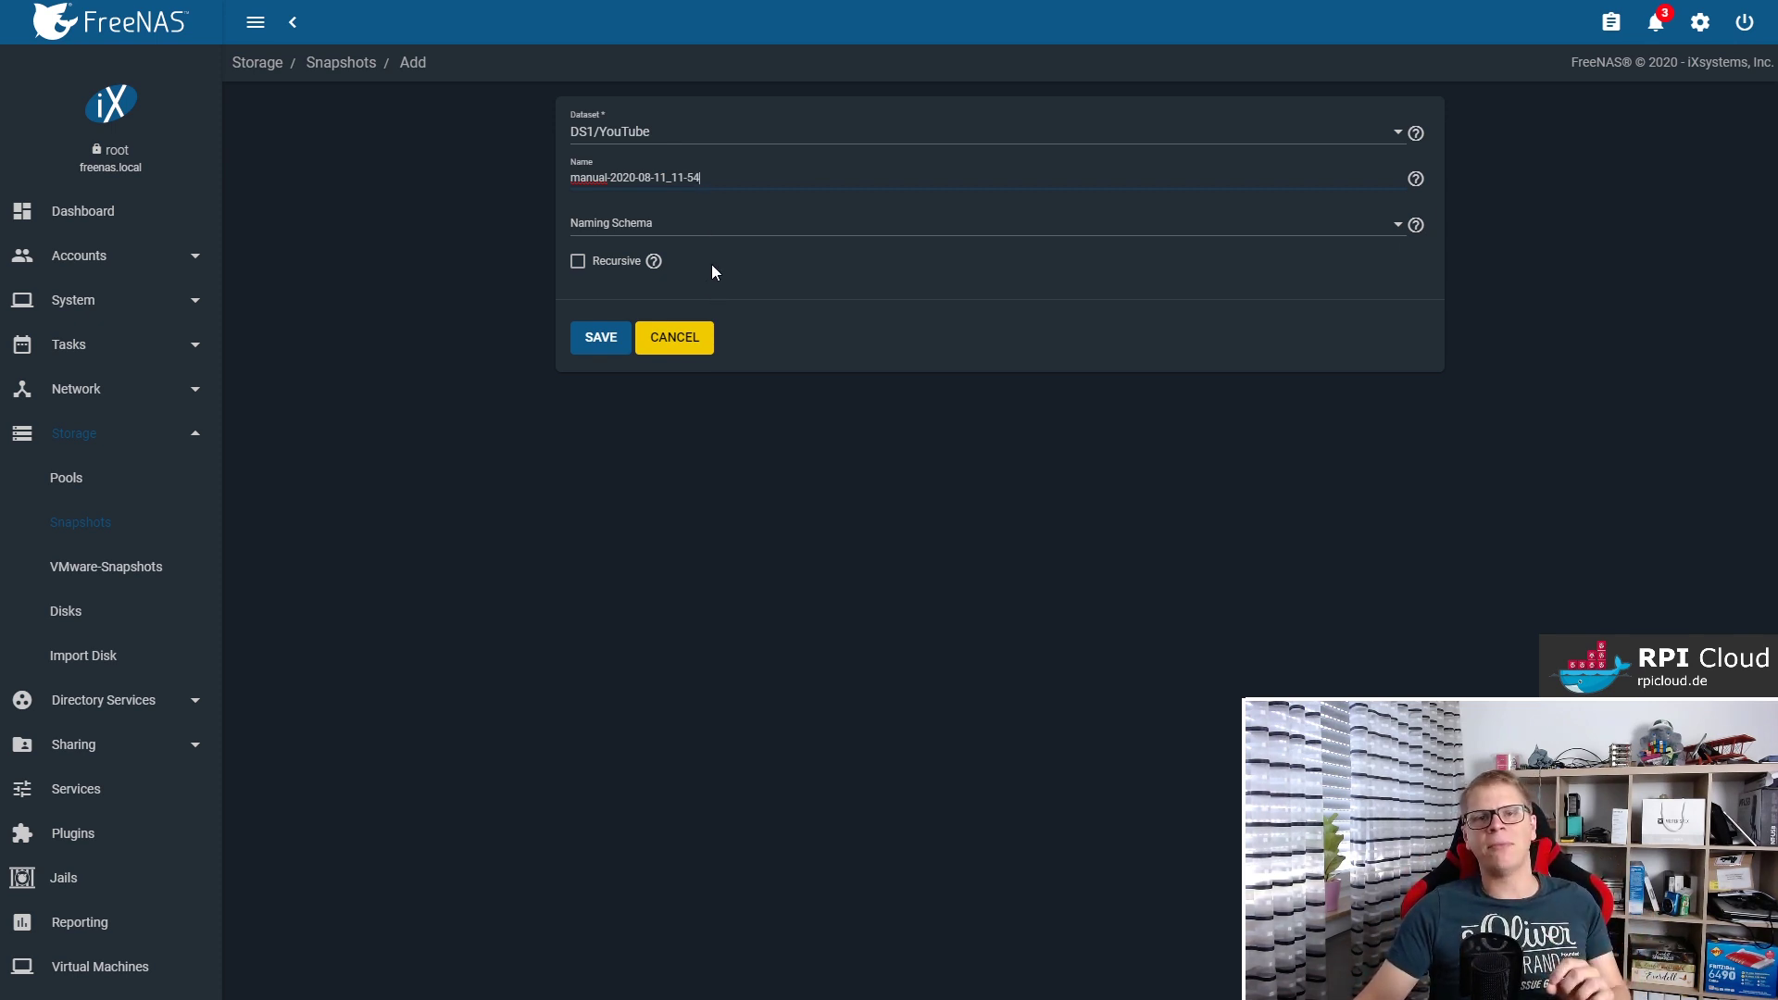
pyautogui.click(595, 343)
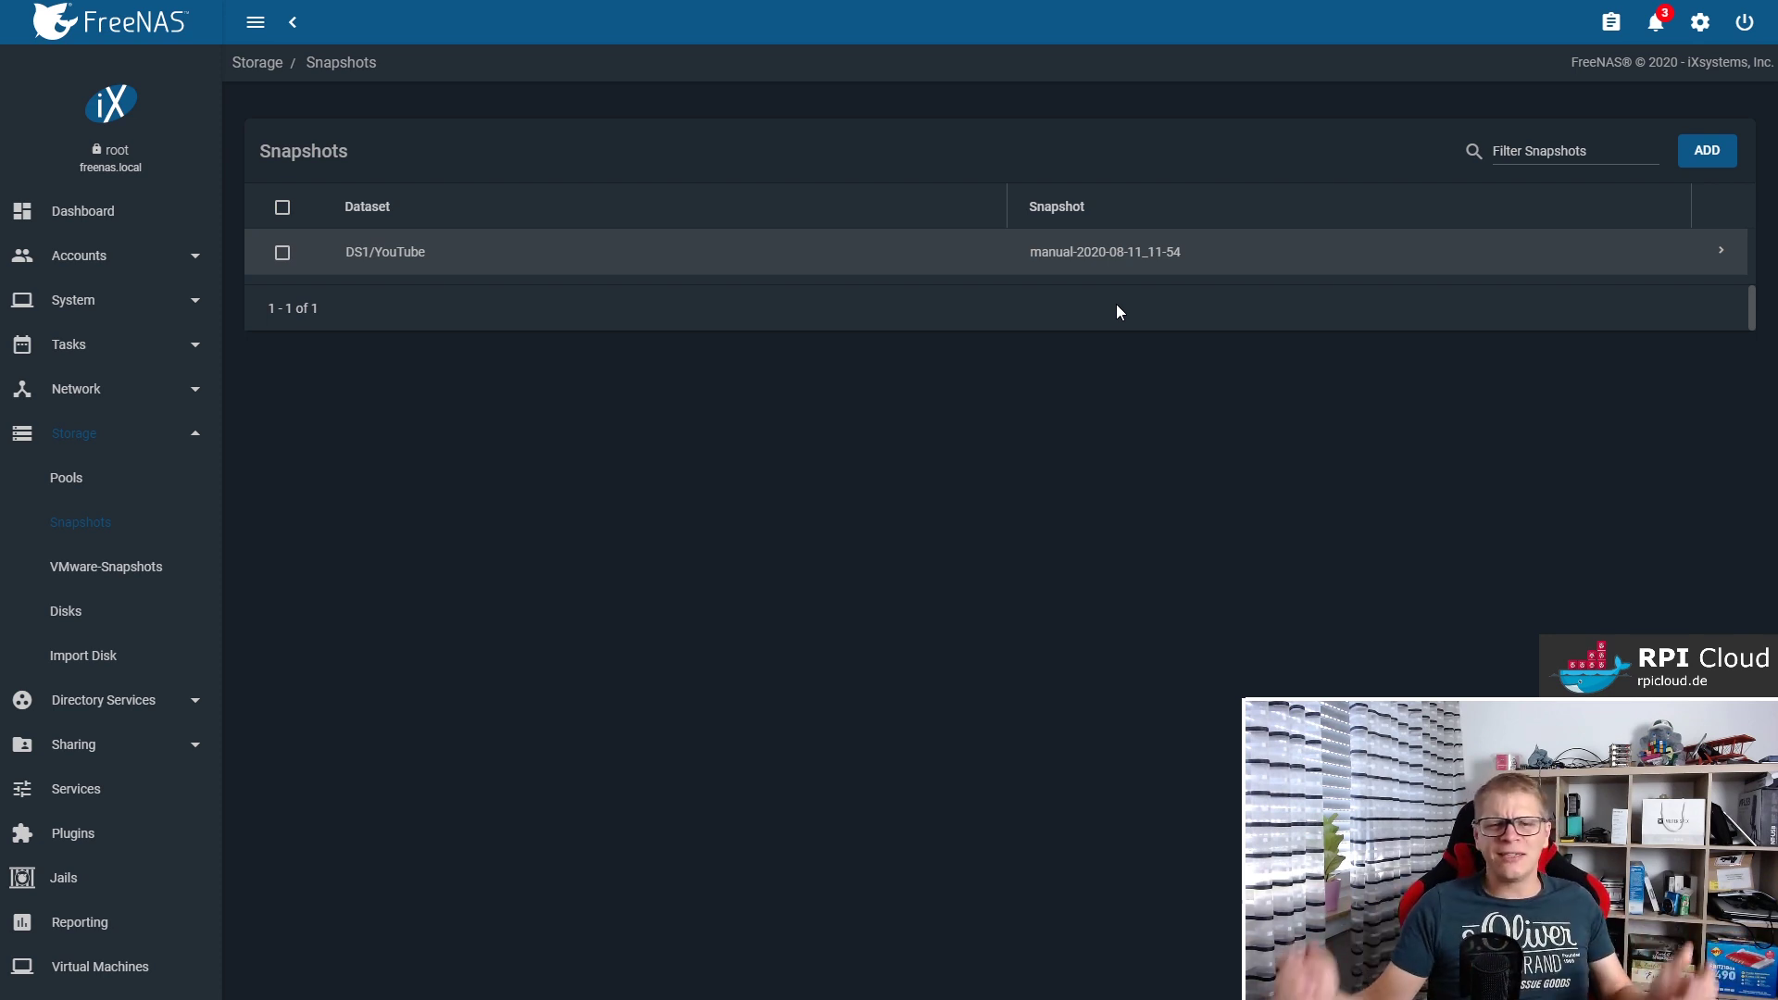
# Expand the DS1/YouTube snapshot's details and examine its creation time and referenced size.
pyautogui.click(954, 266)
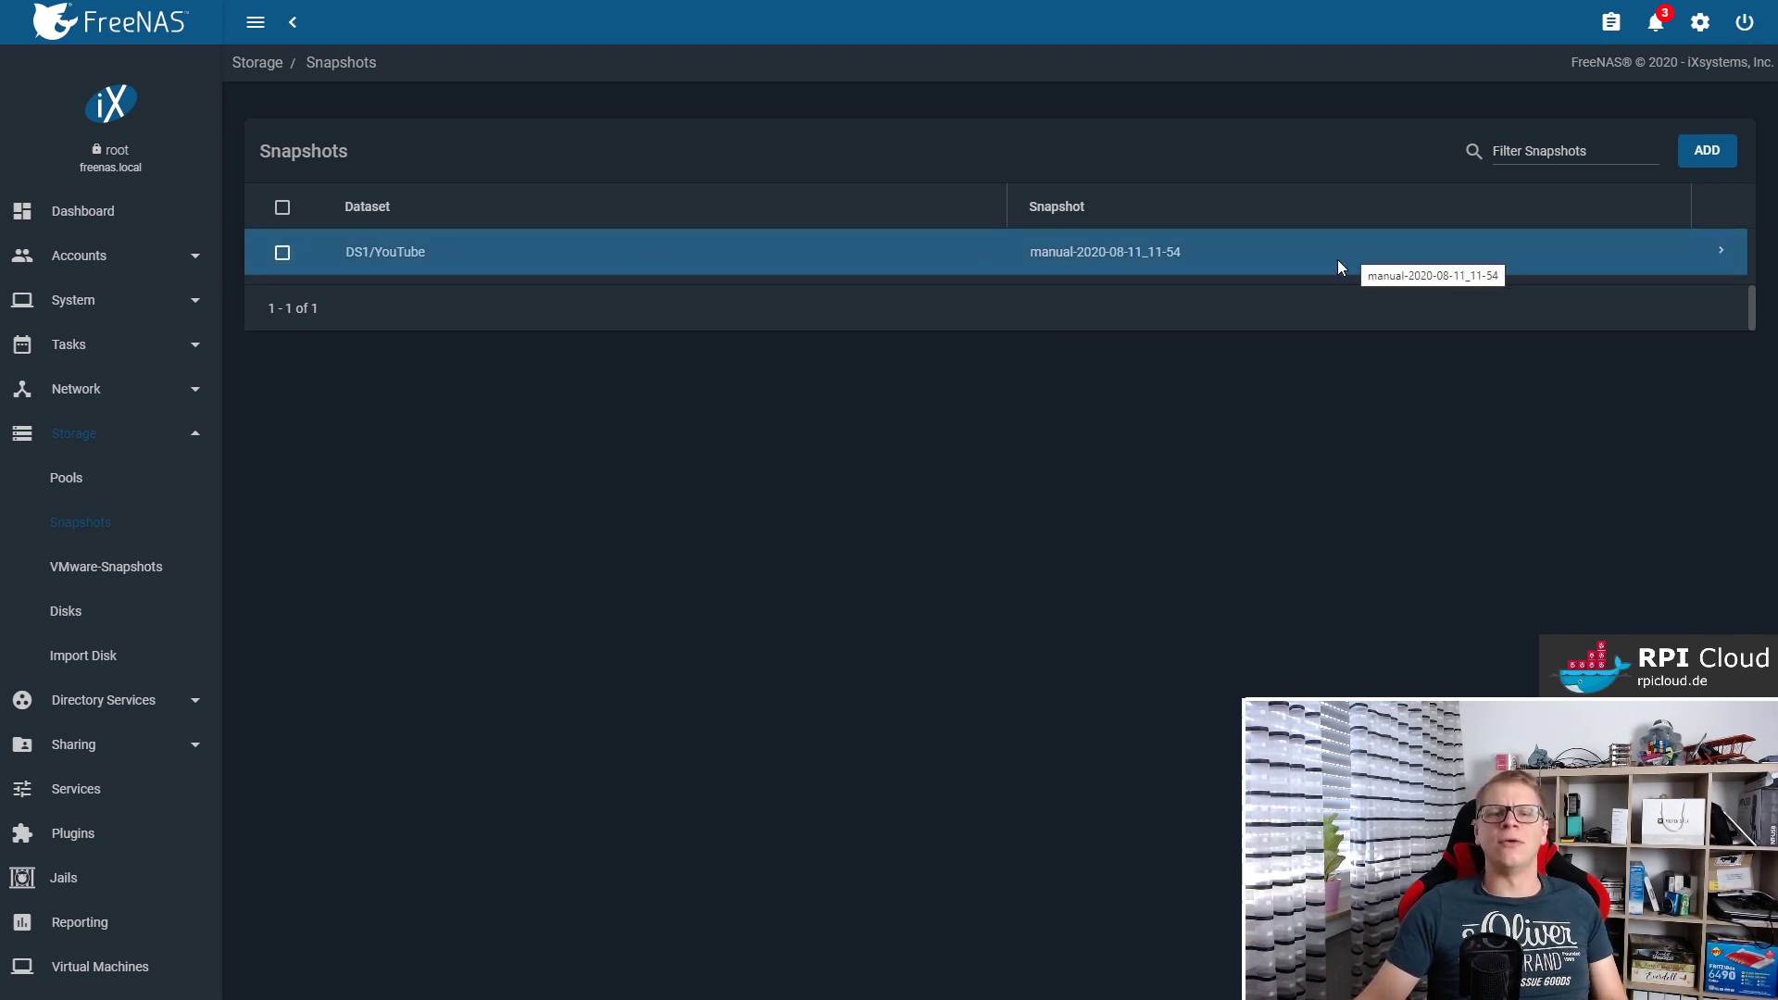
pyautogui.click(1722, 255)
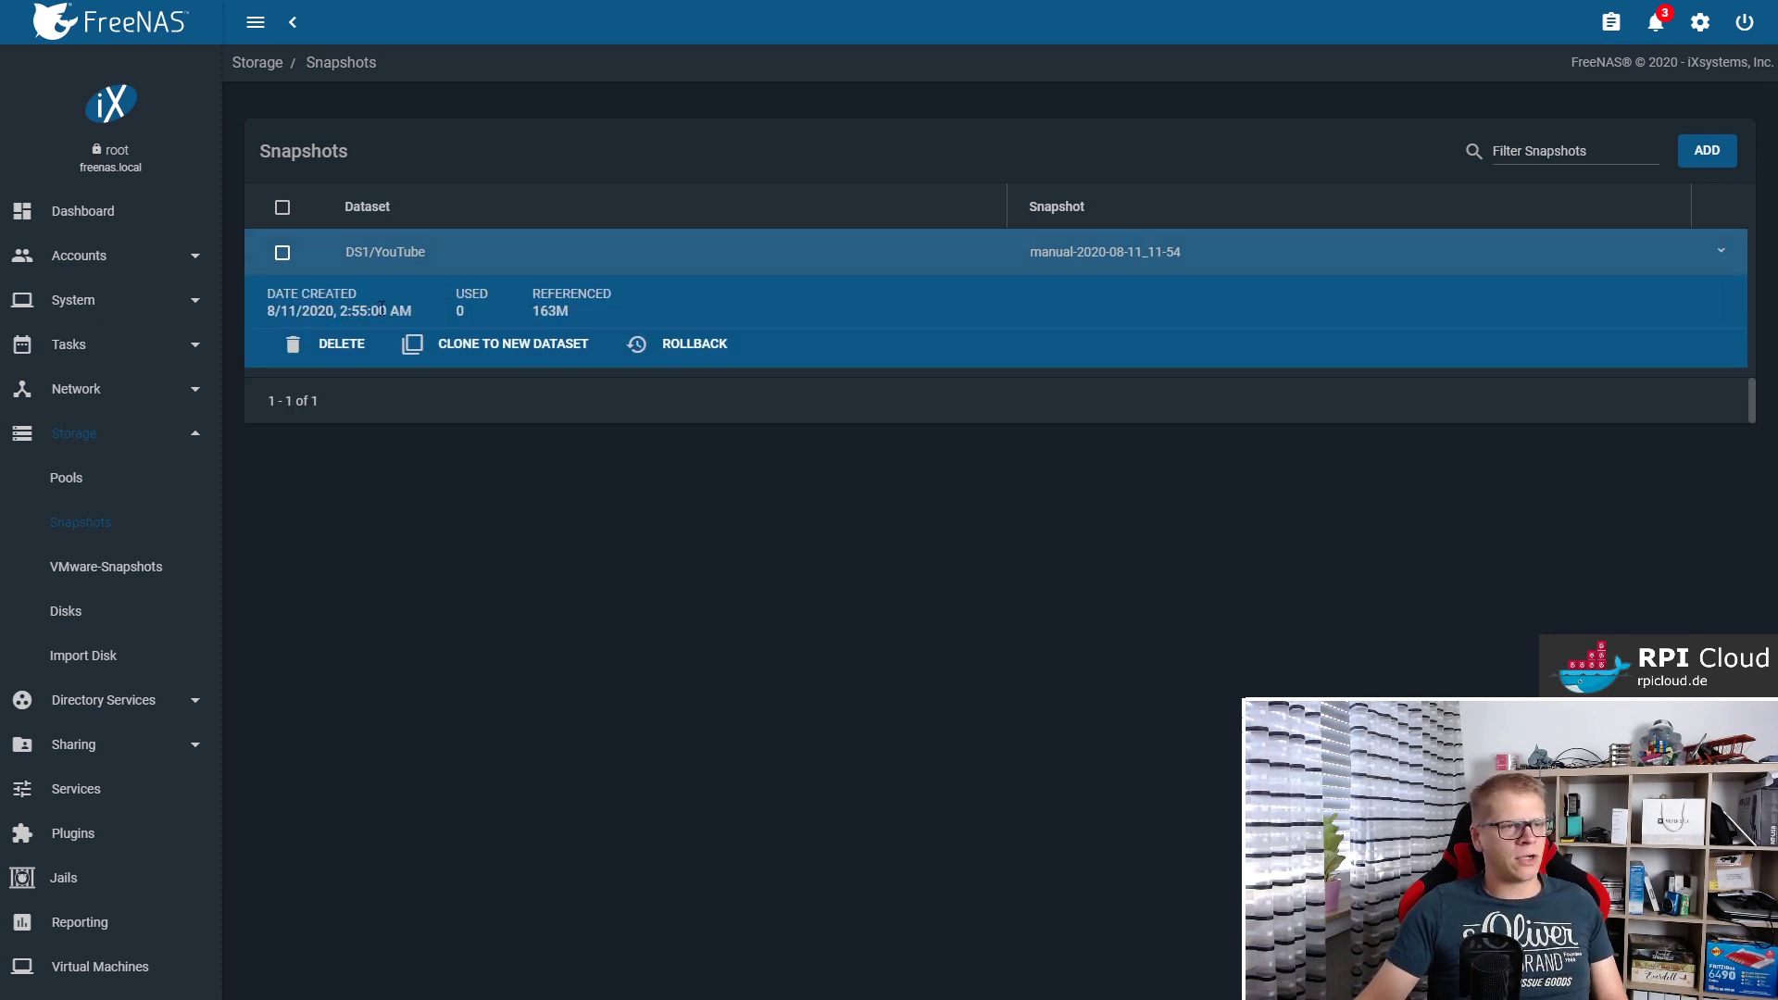
pyautogui.moveTo(381, 309); pyautogui.dragTo(345, 311)
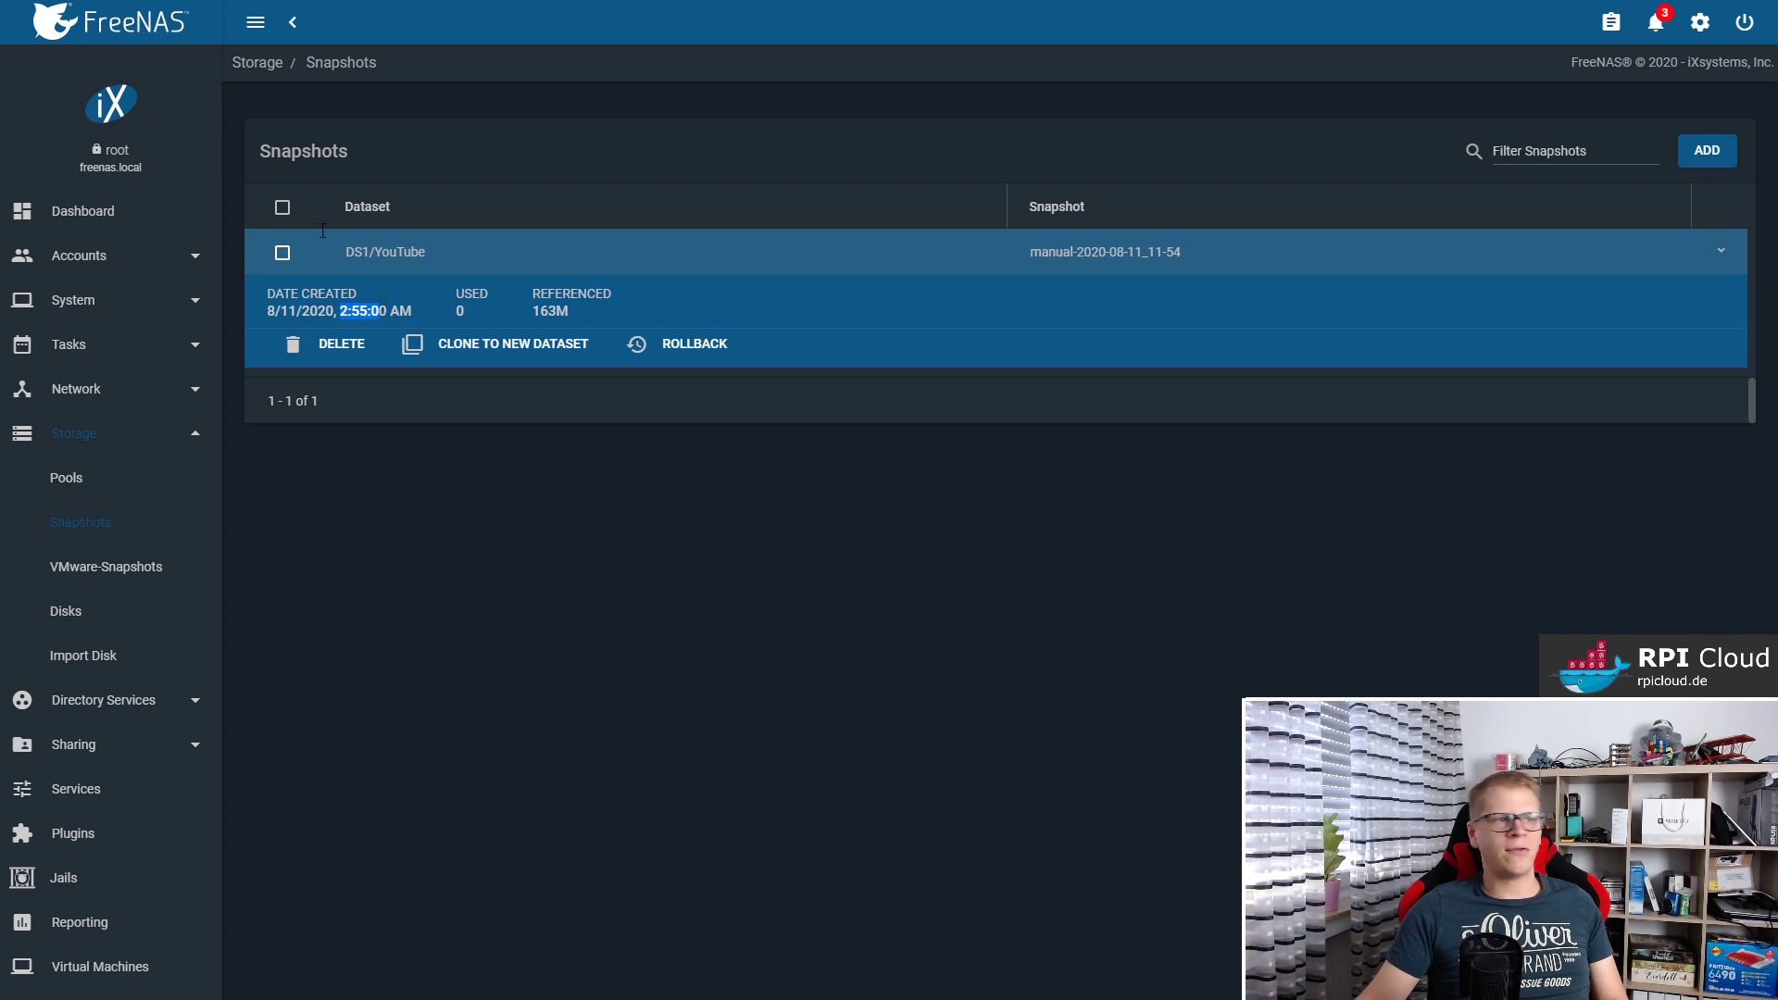
pyautogui.click(624, 525)
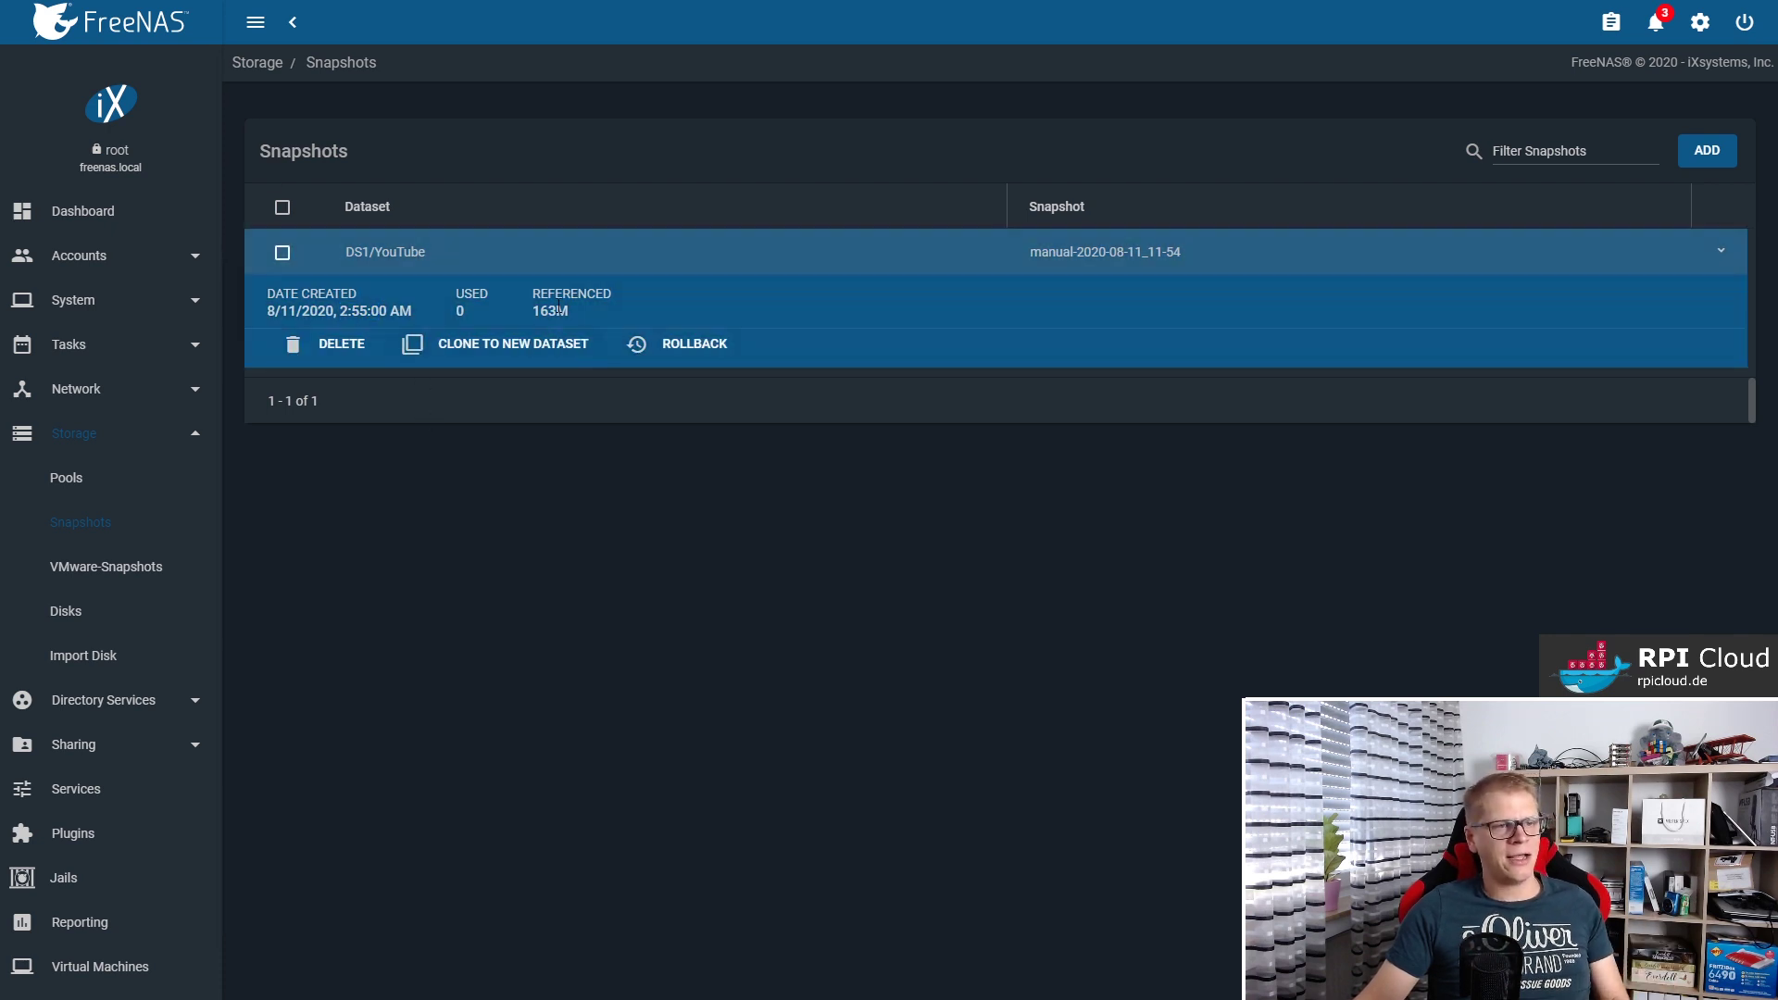
pyautogui.moveTo(534, 312); pyautogui.dragTo(570, 314)
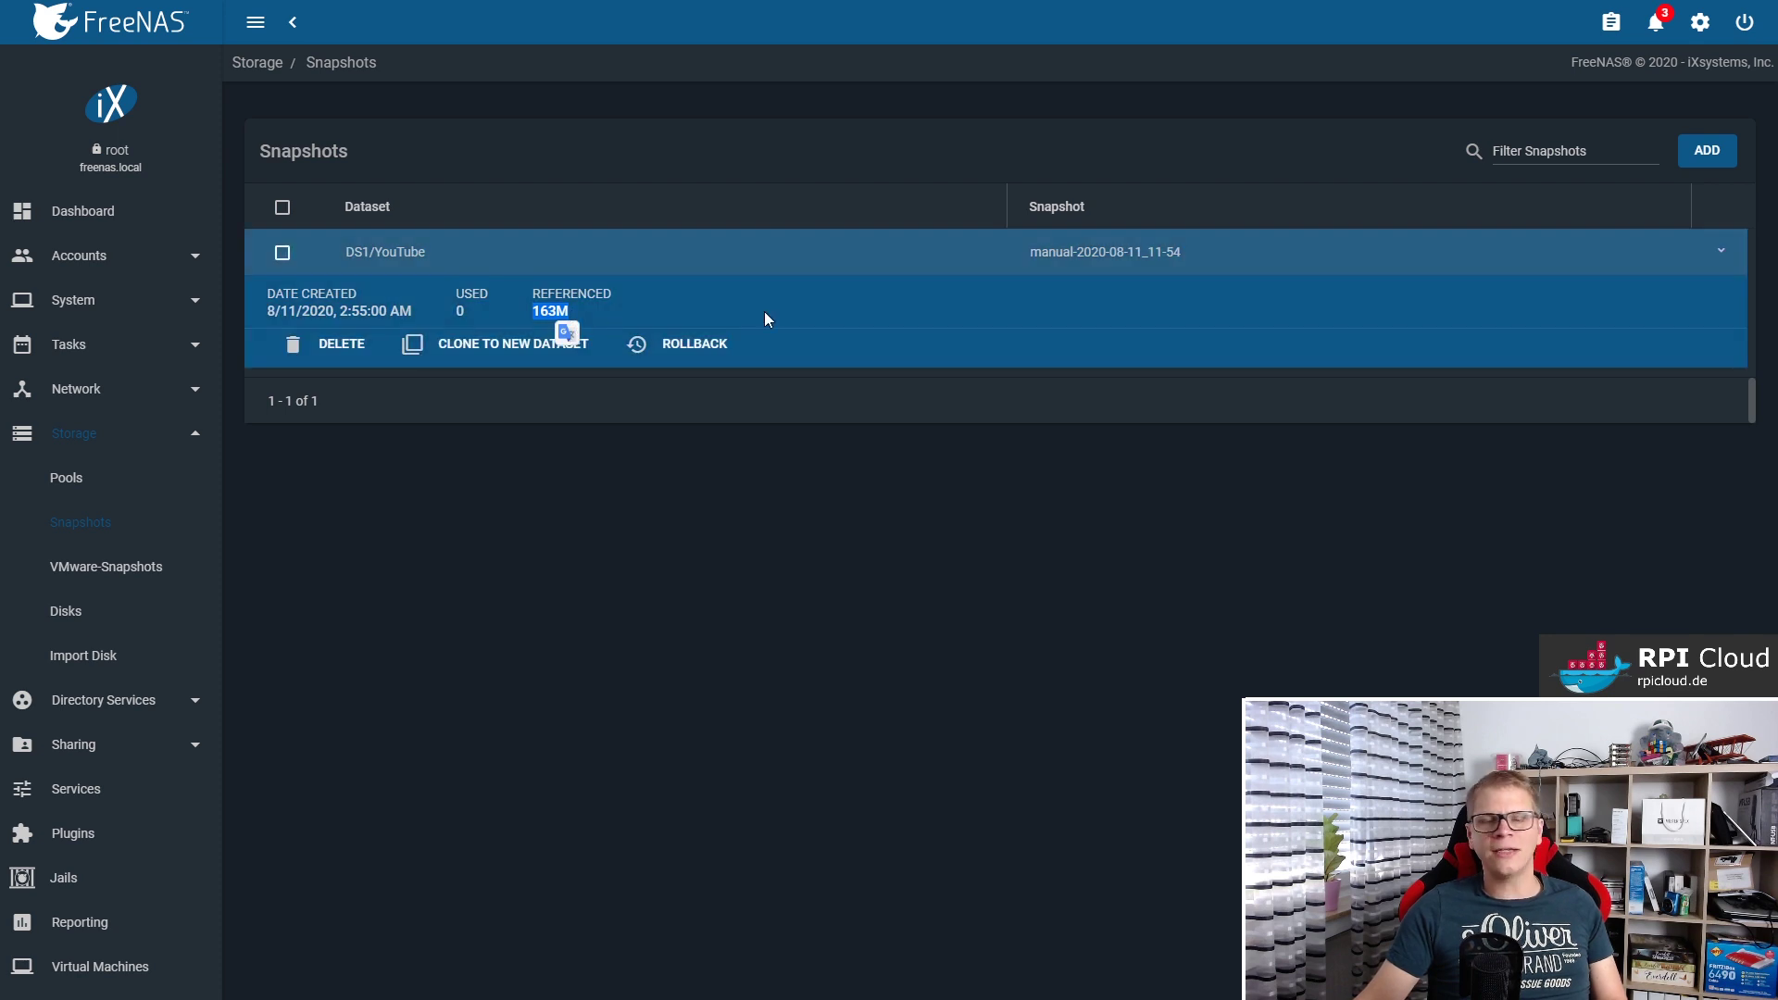
pyautogui.click(859, 508)
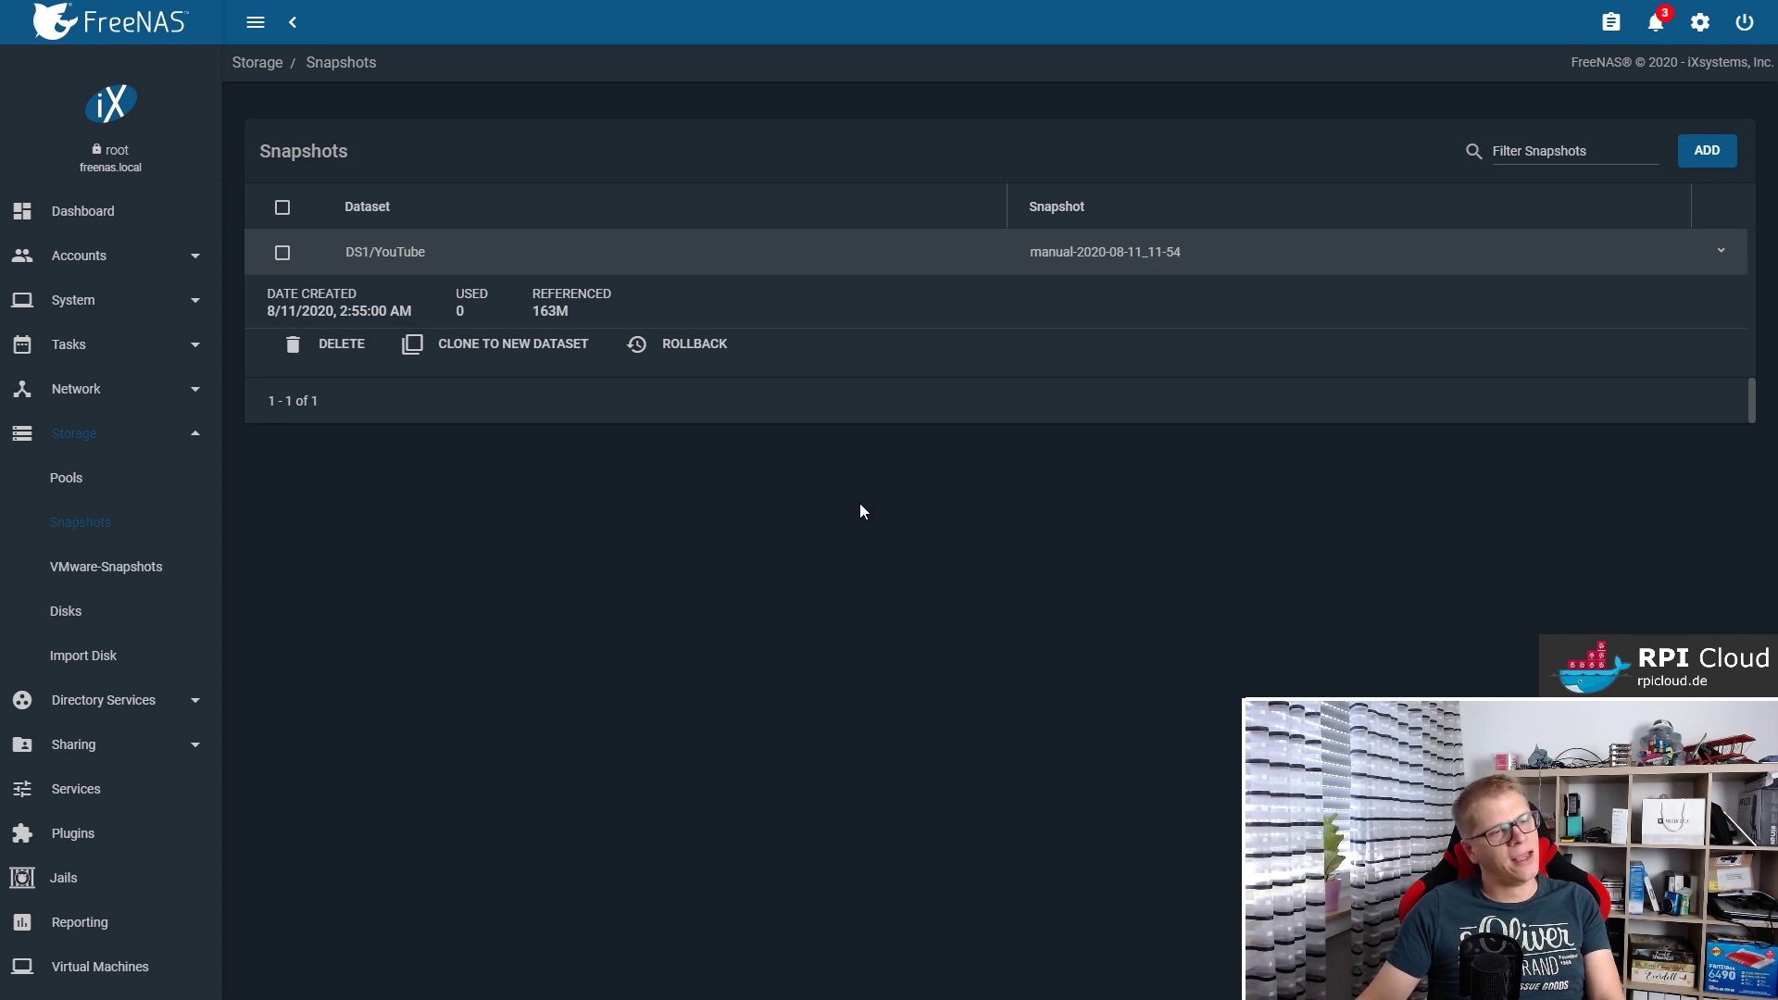
# Switch to File Explorer, select all files below .zfs in the YouTube SMB Share and compare their size and size on disk in the properties.
pyautogui.hotkey('alt', 'Tab')
pyautogui.rightClick(535, 386)
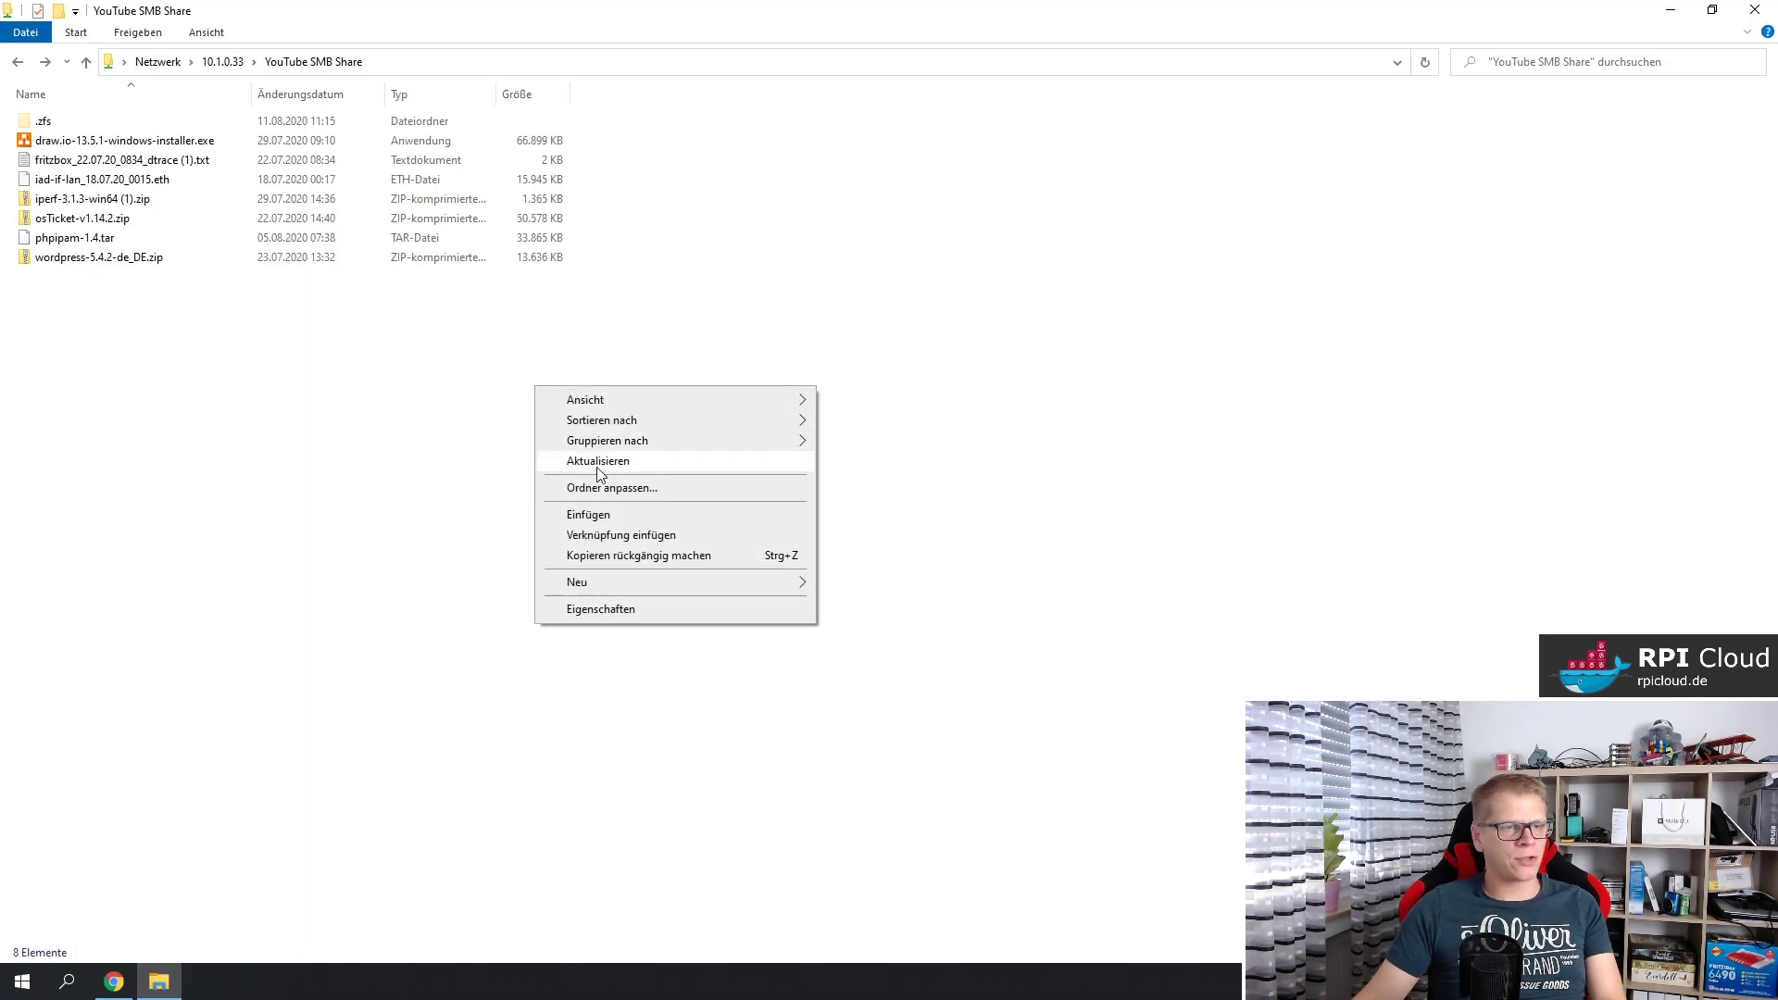
pyautogui.click(413, 401)
pyautogui.moveTo(76, 291)
pyautogui.mouseDown()
pyautogui.moveTo(142, 185)
pyautogui.moveTo(141, 140)
pyautogui.mouseUp()
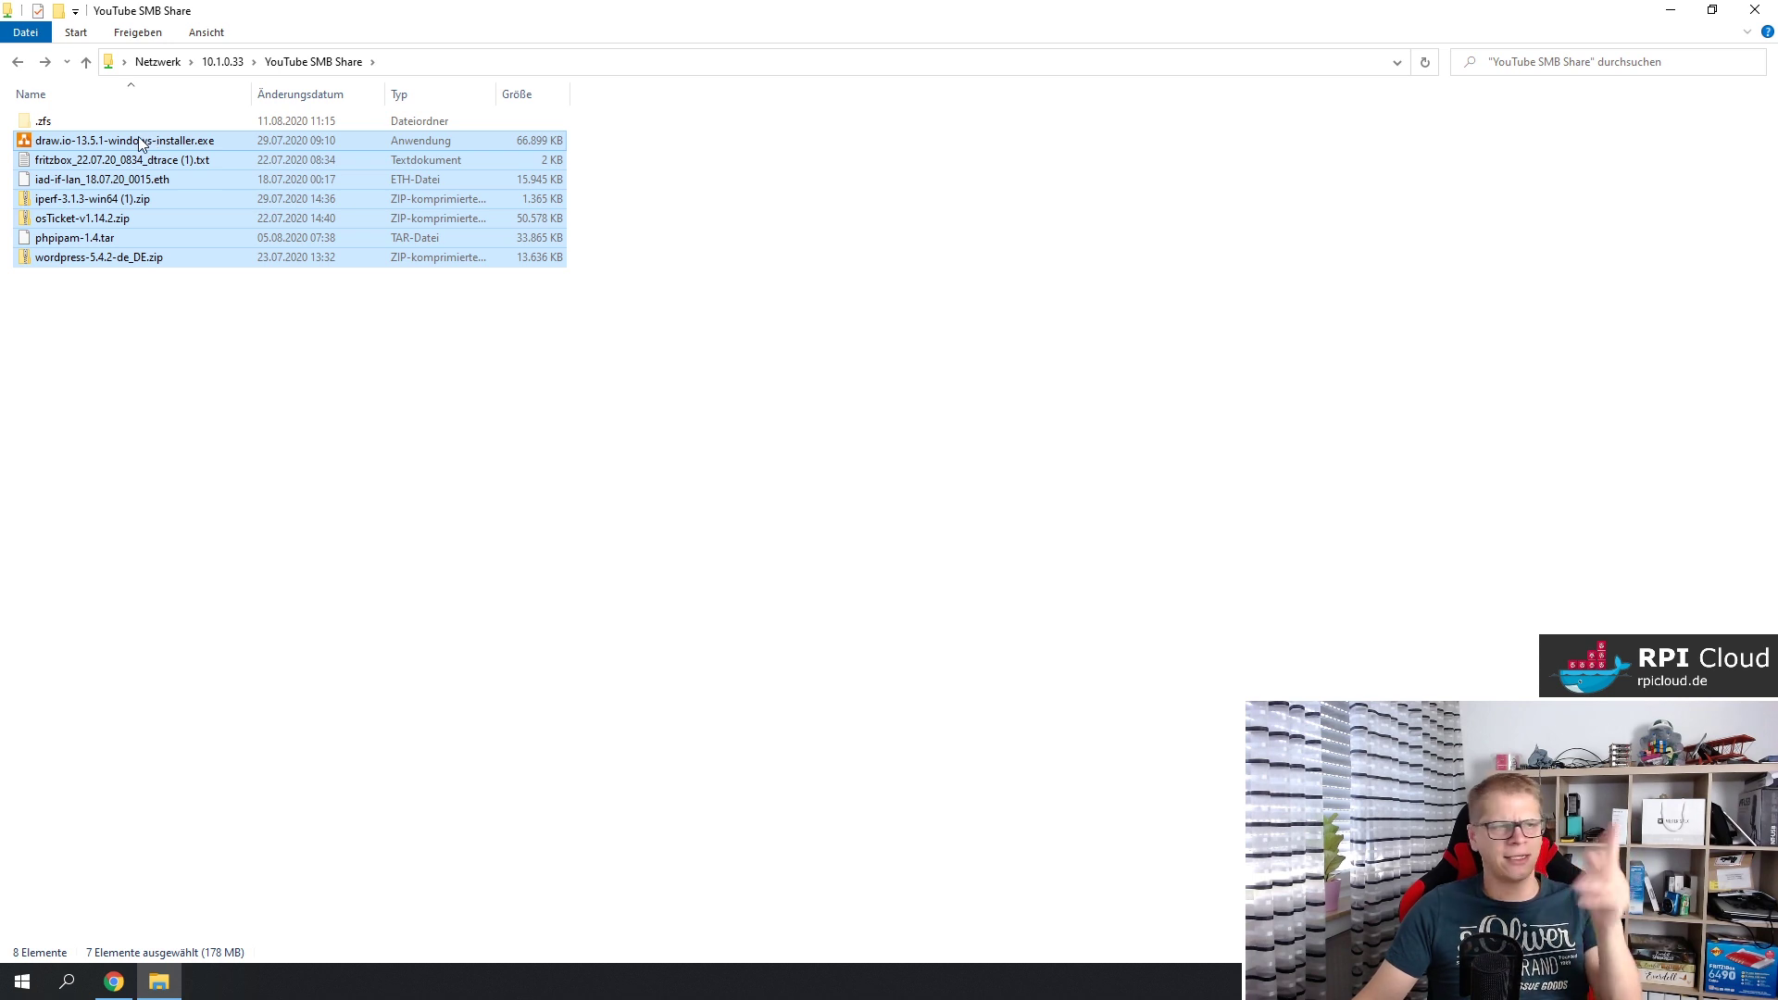
pyautogui.doubleClick(141, 141)
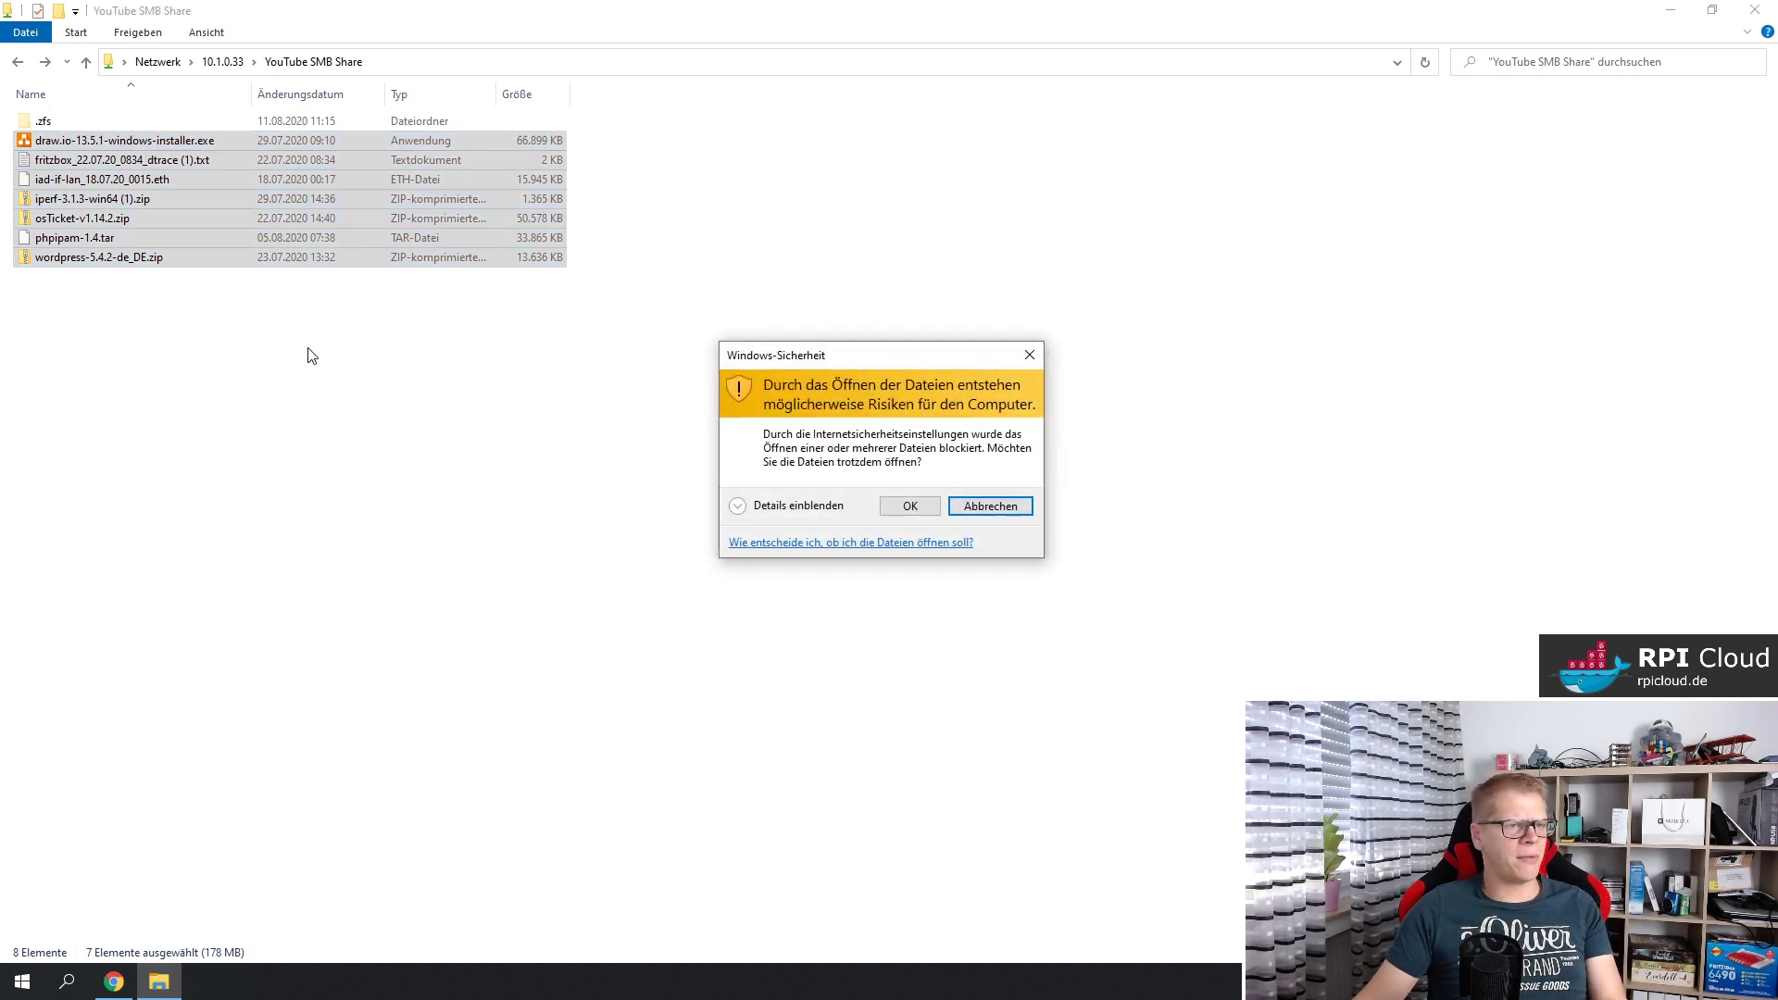
pyautogui.click(905, 508)
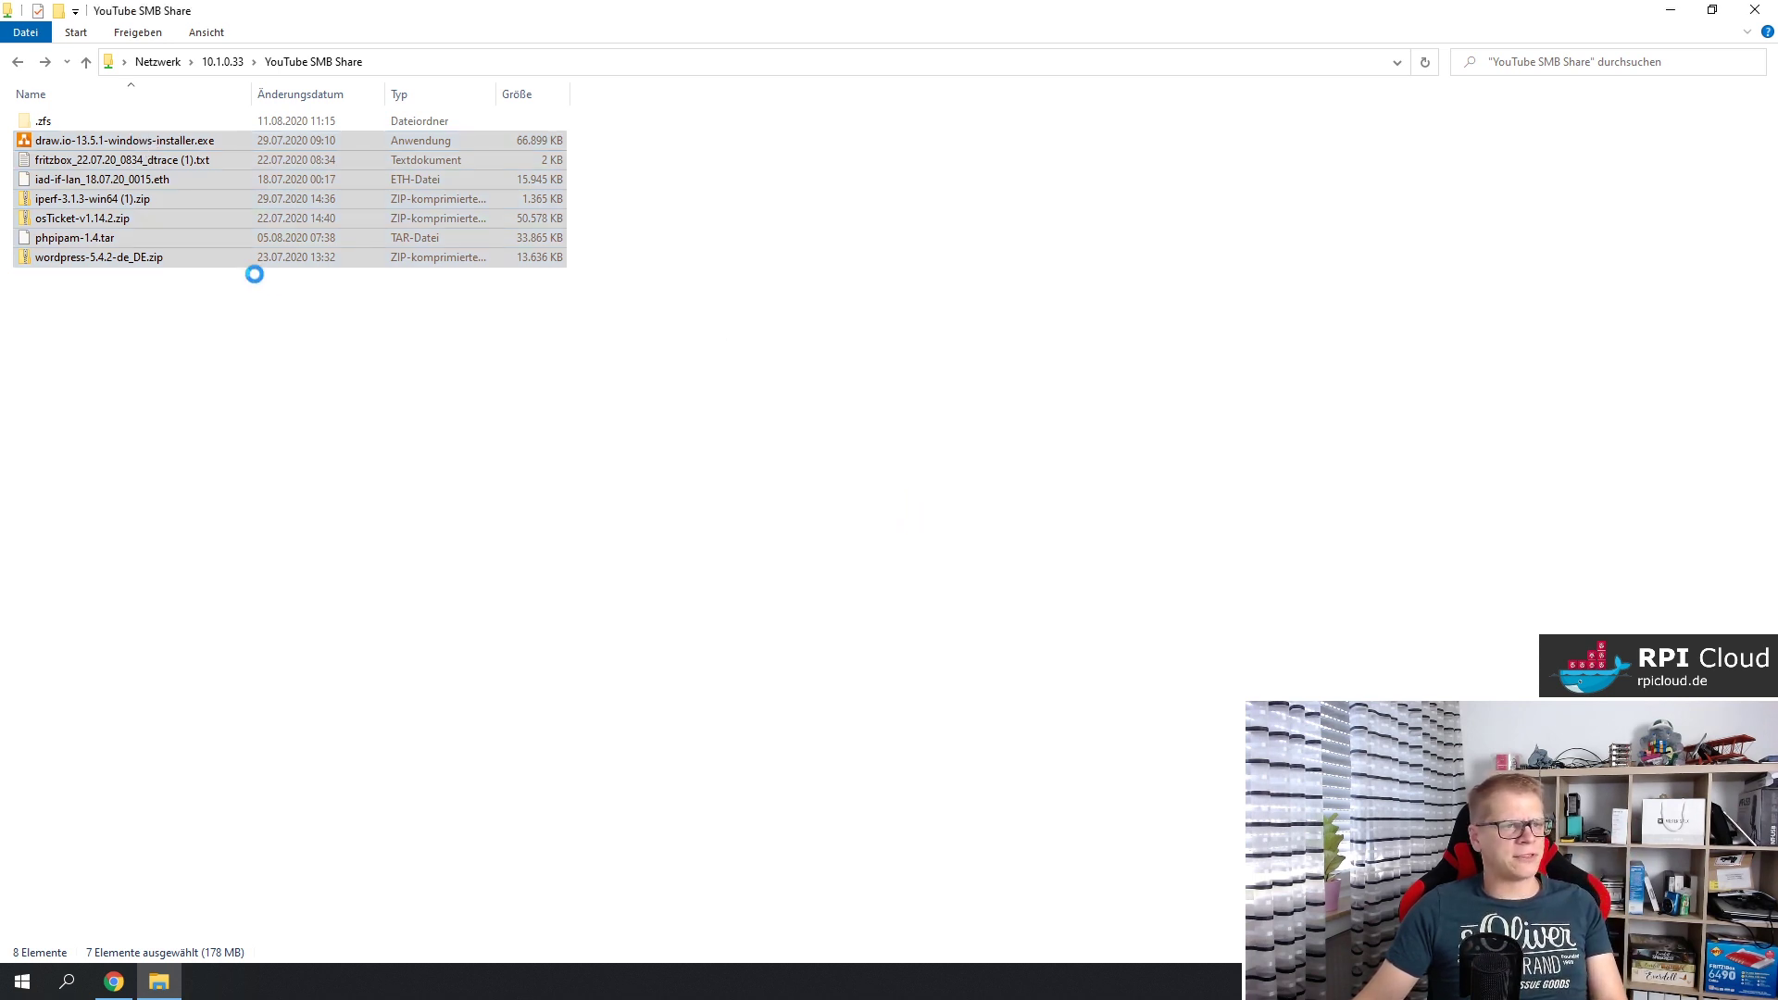
pyautogui.hotkey('shift', 'F10')
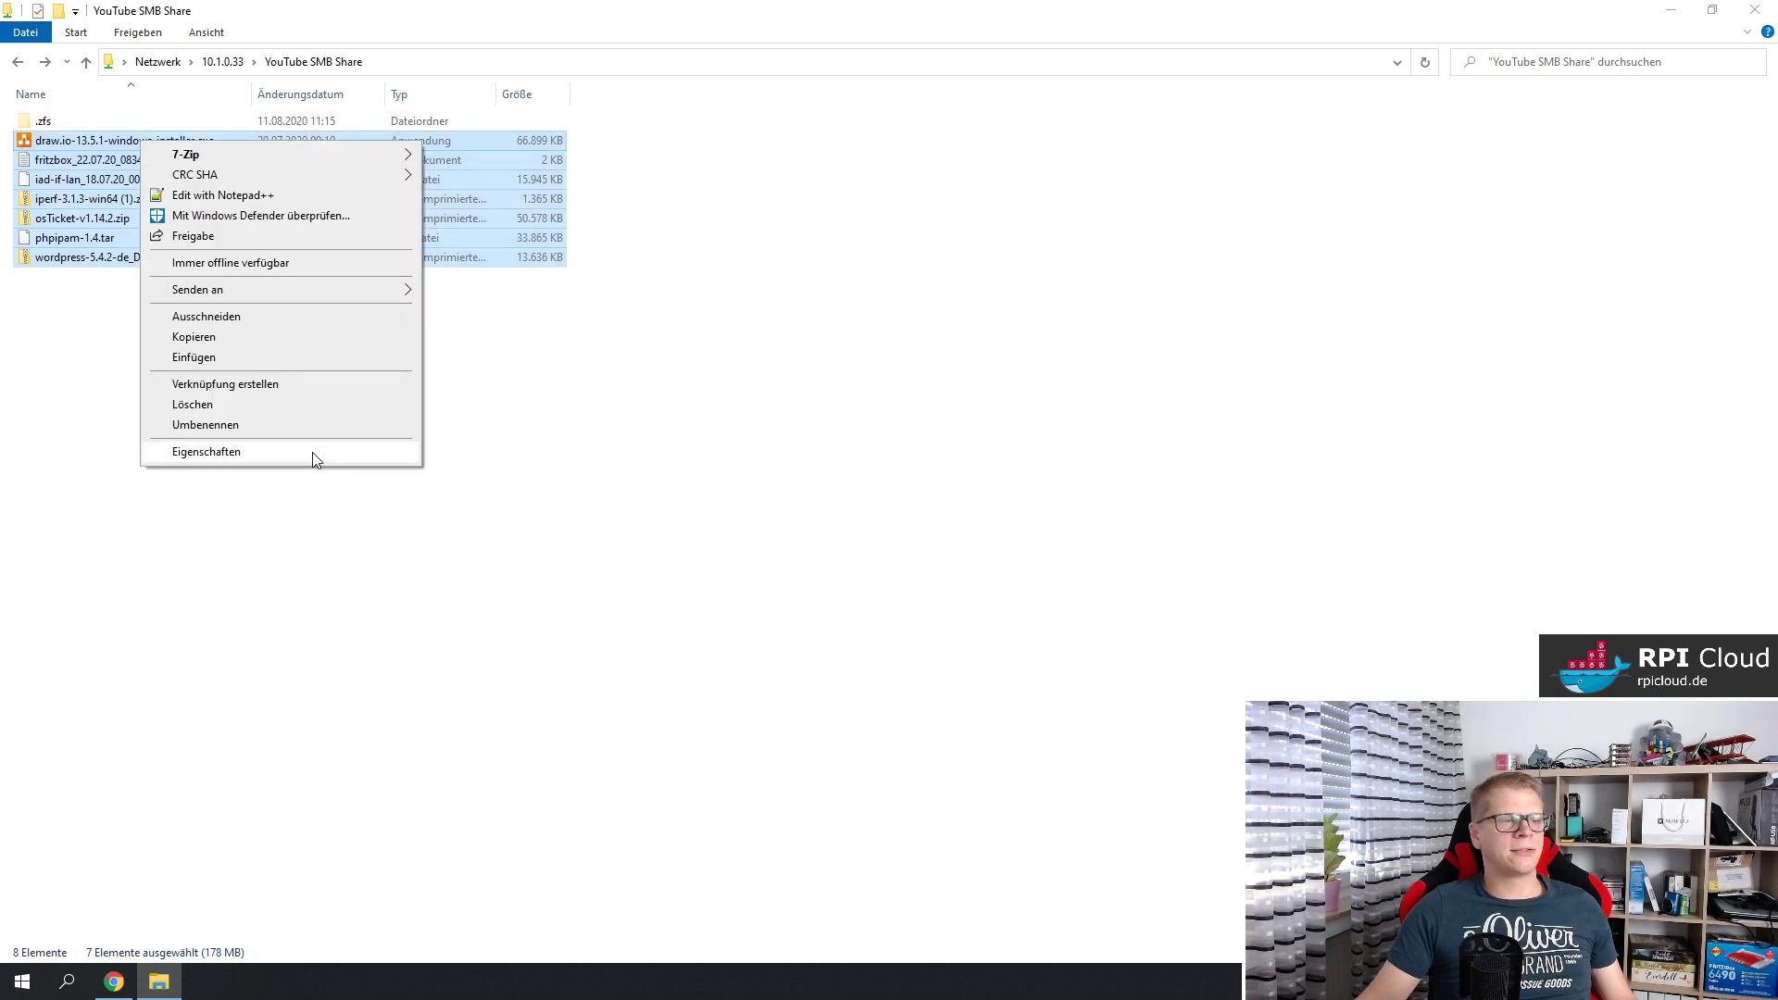
pyautogui.click(312, 453)
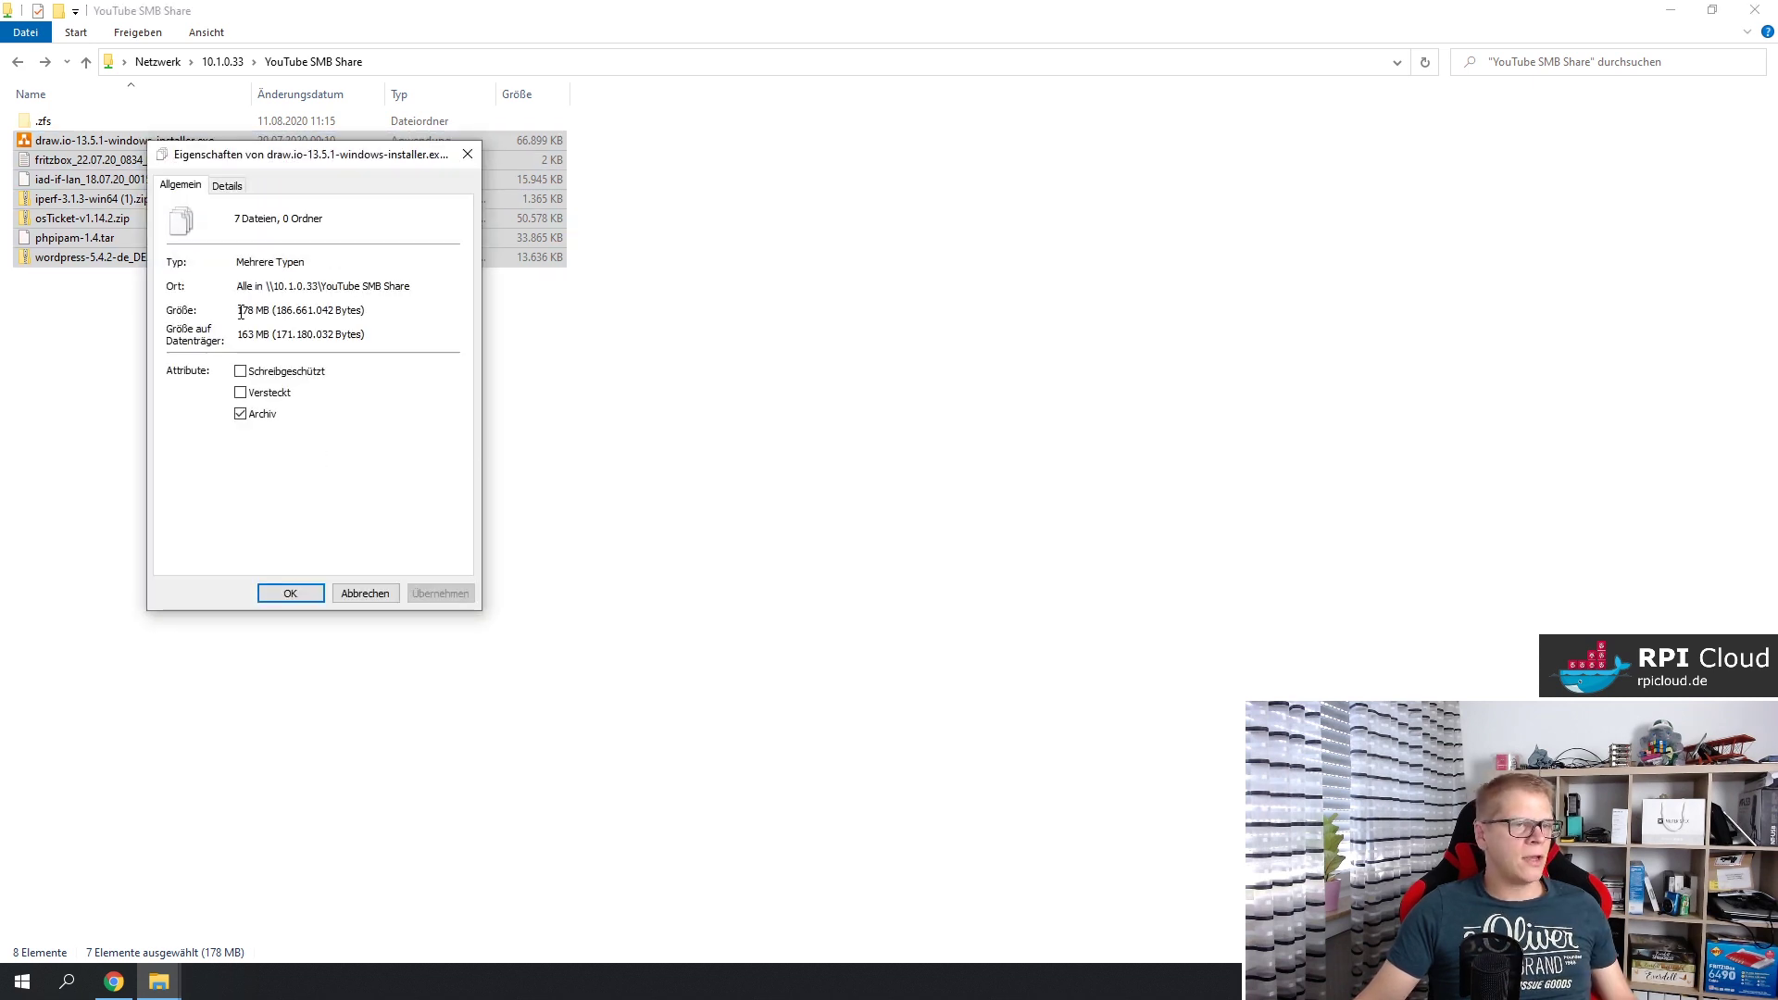
pyautogui.moveTo(240, 312); pyautogui.dragTo(256, 312)
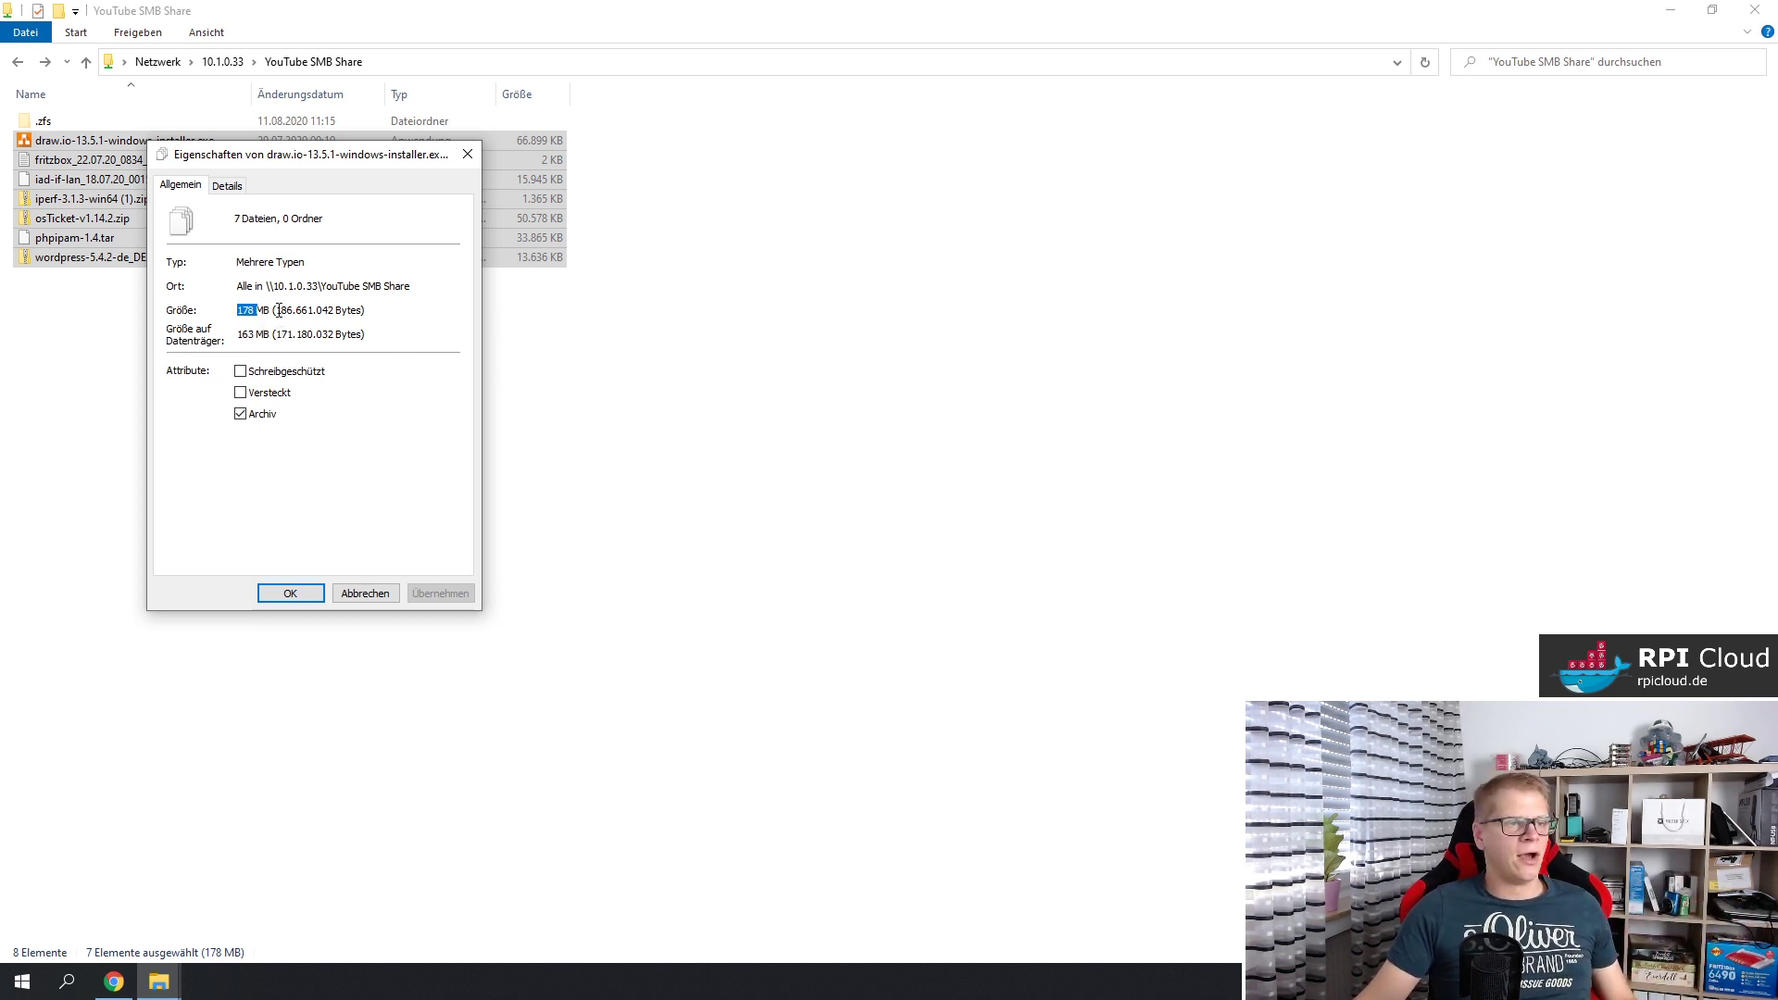
pyautogui.moveTo(239, 334); pyautogui.dragTo(257, 335)
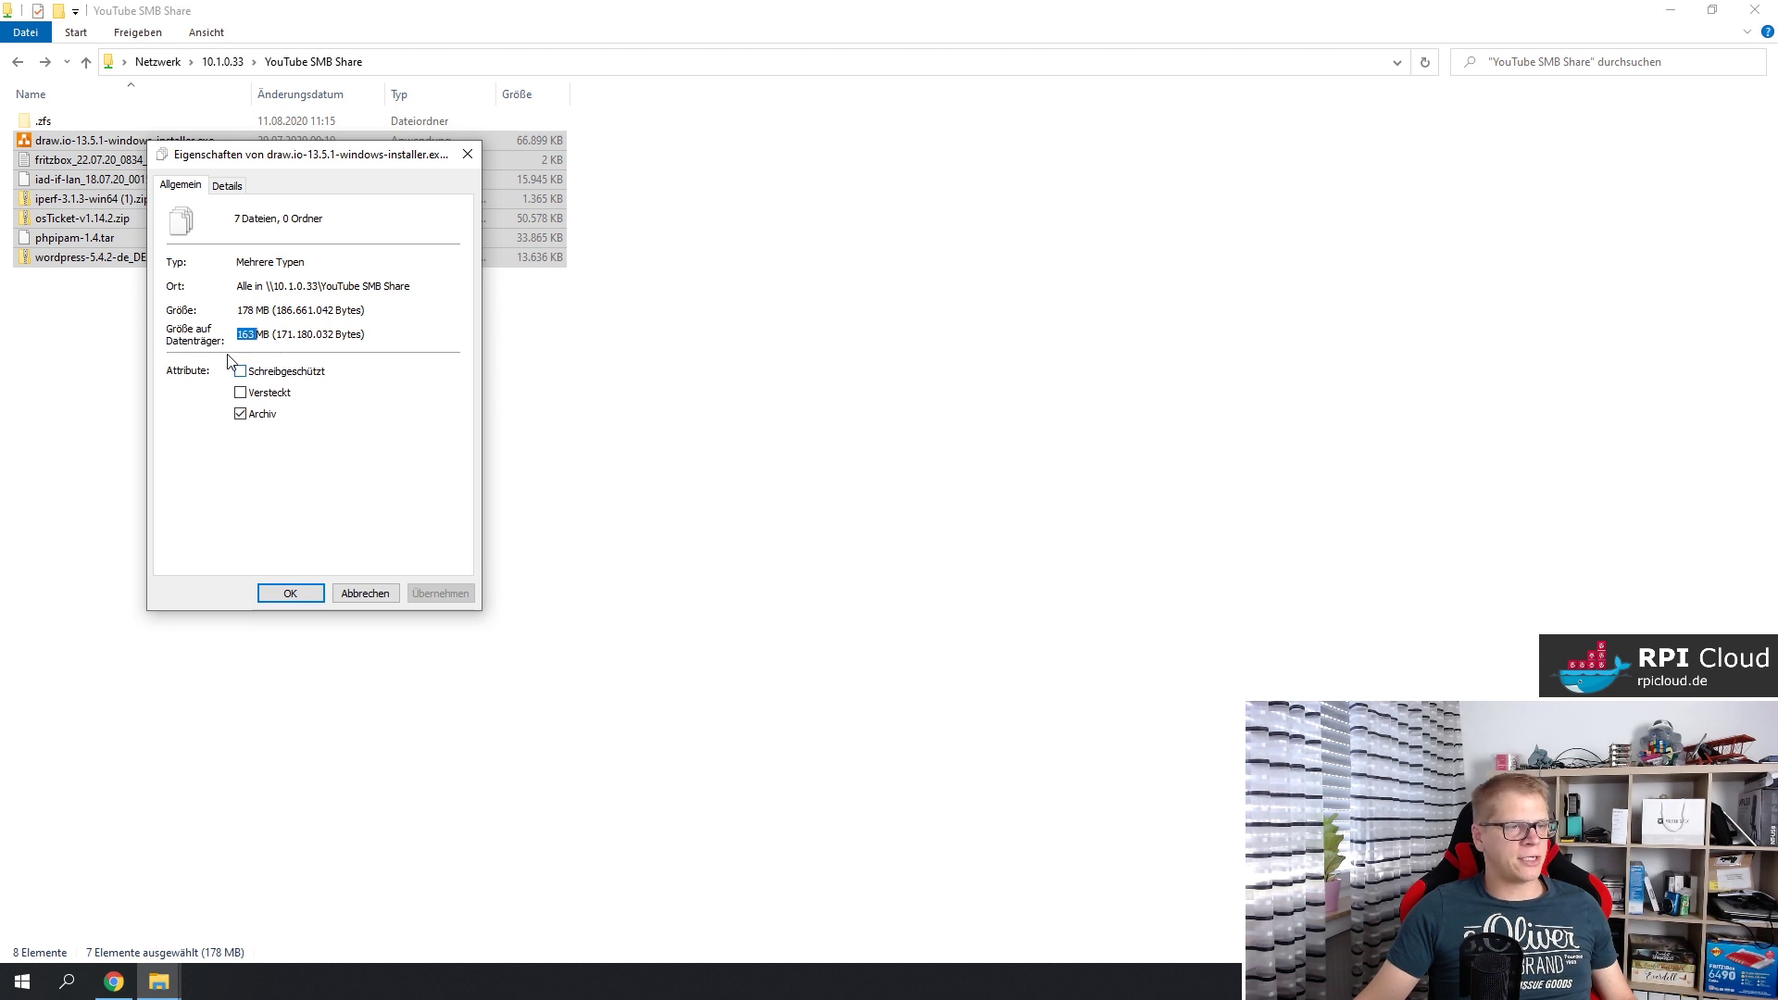
pyautogui.doubleClick(251, 308)
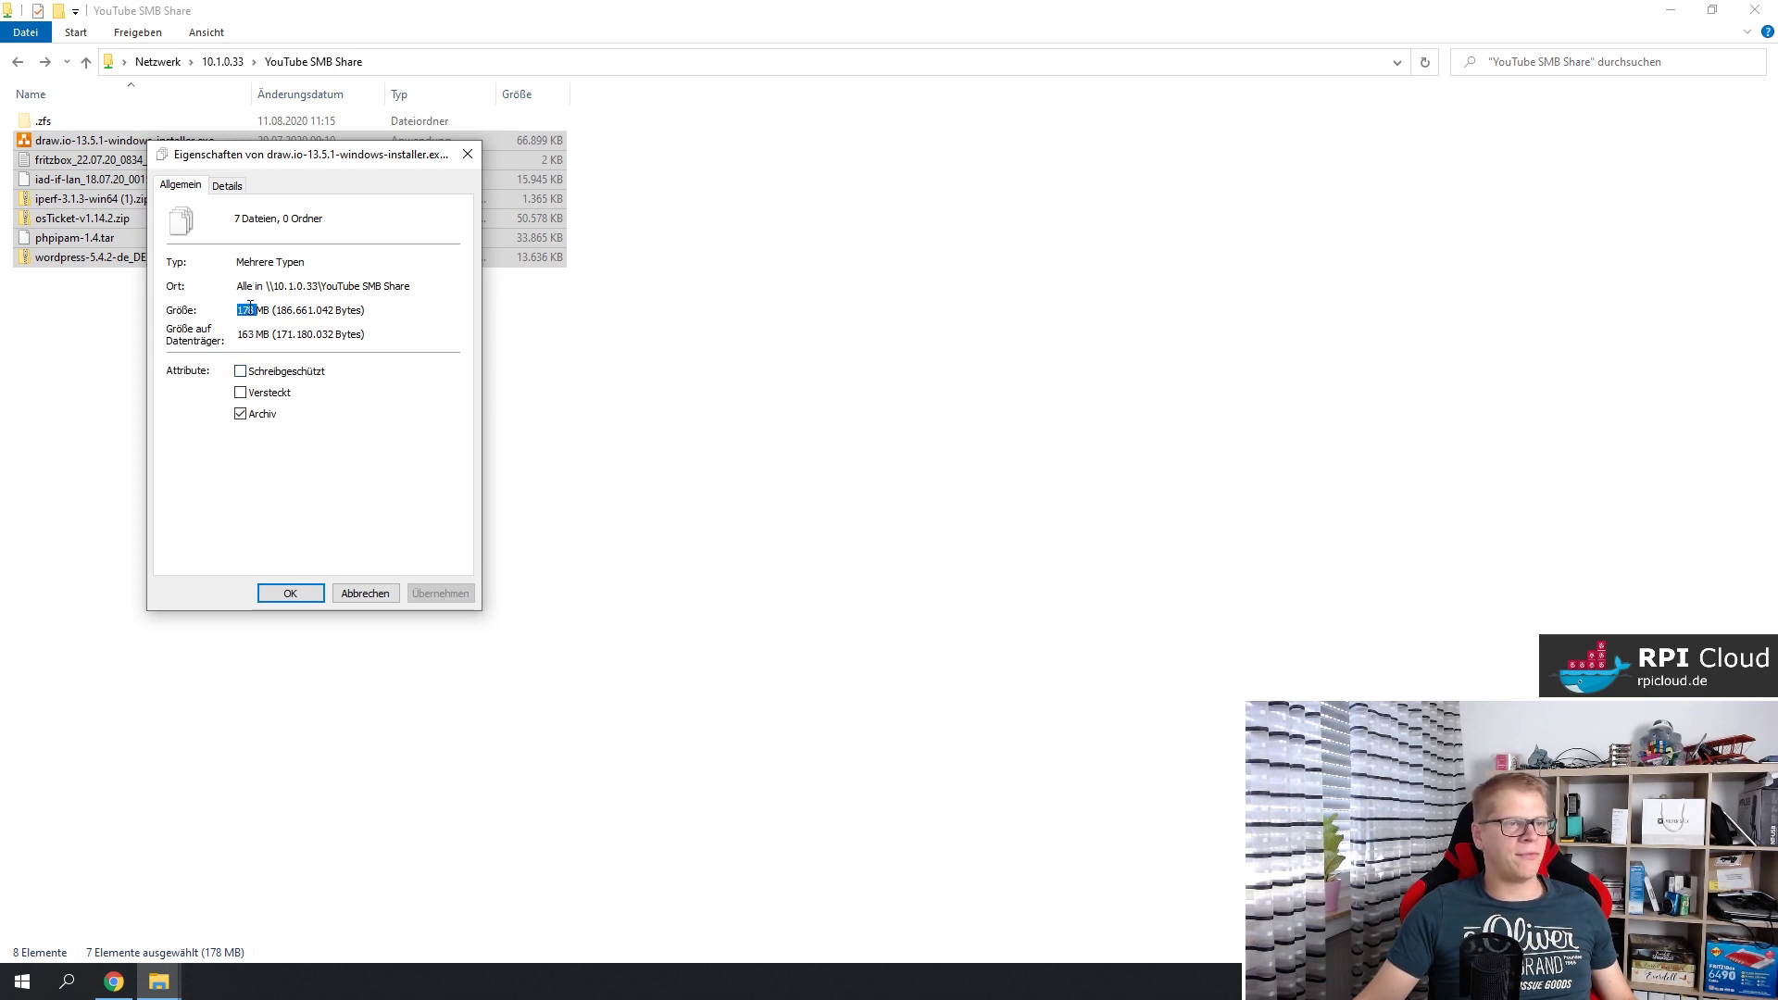
pyautogui.click(389, 592)
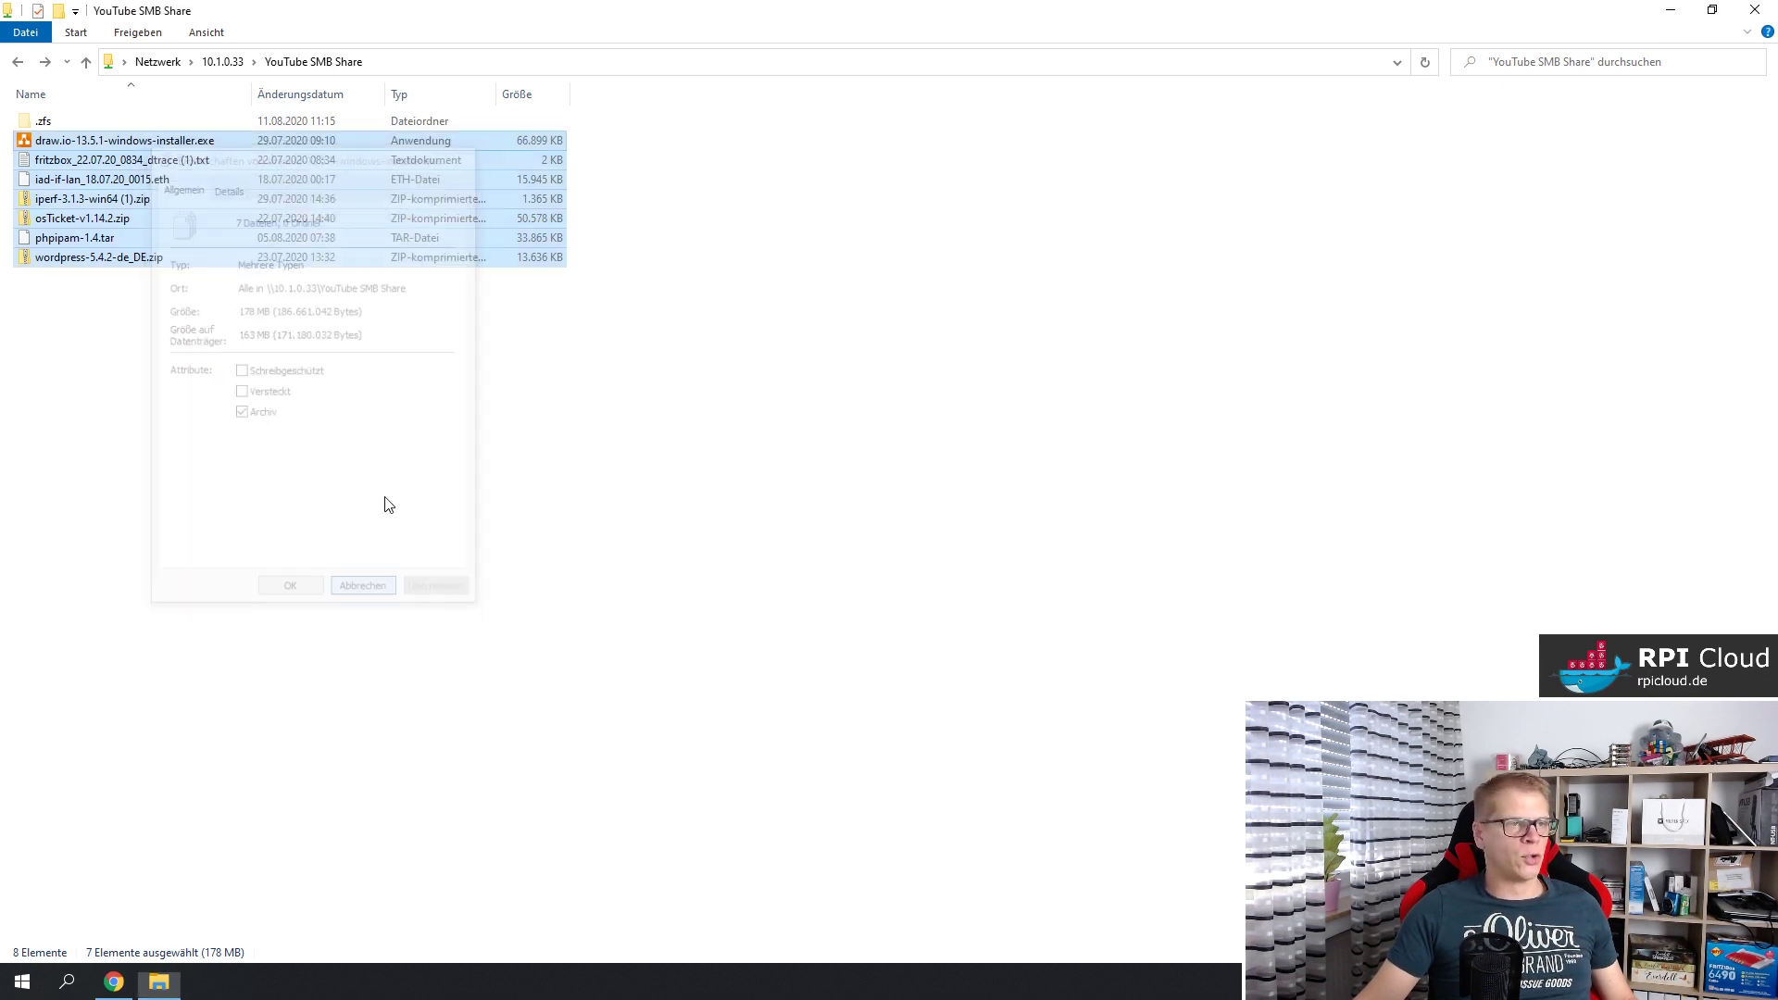
pyautogui.click(385, 500)
# Check the files inside the manual-2020-08-11_11-54 snapshot below .zfs and return to the share's root folder.
pyautogui.doubleClick(65, 127)
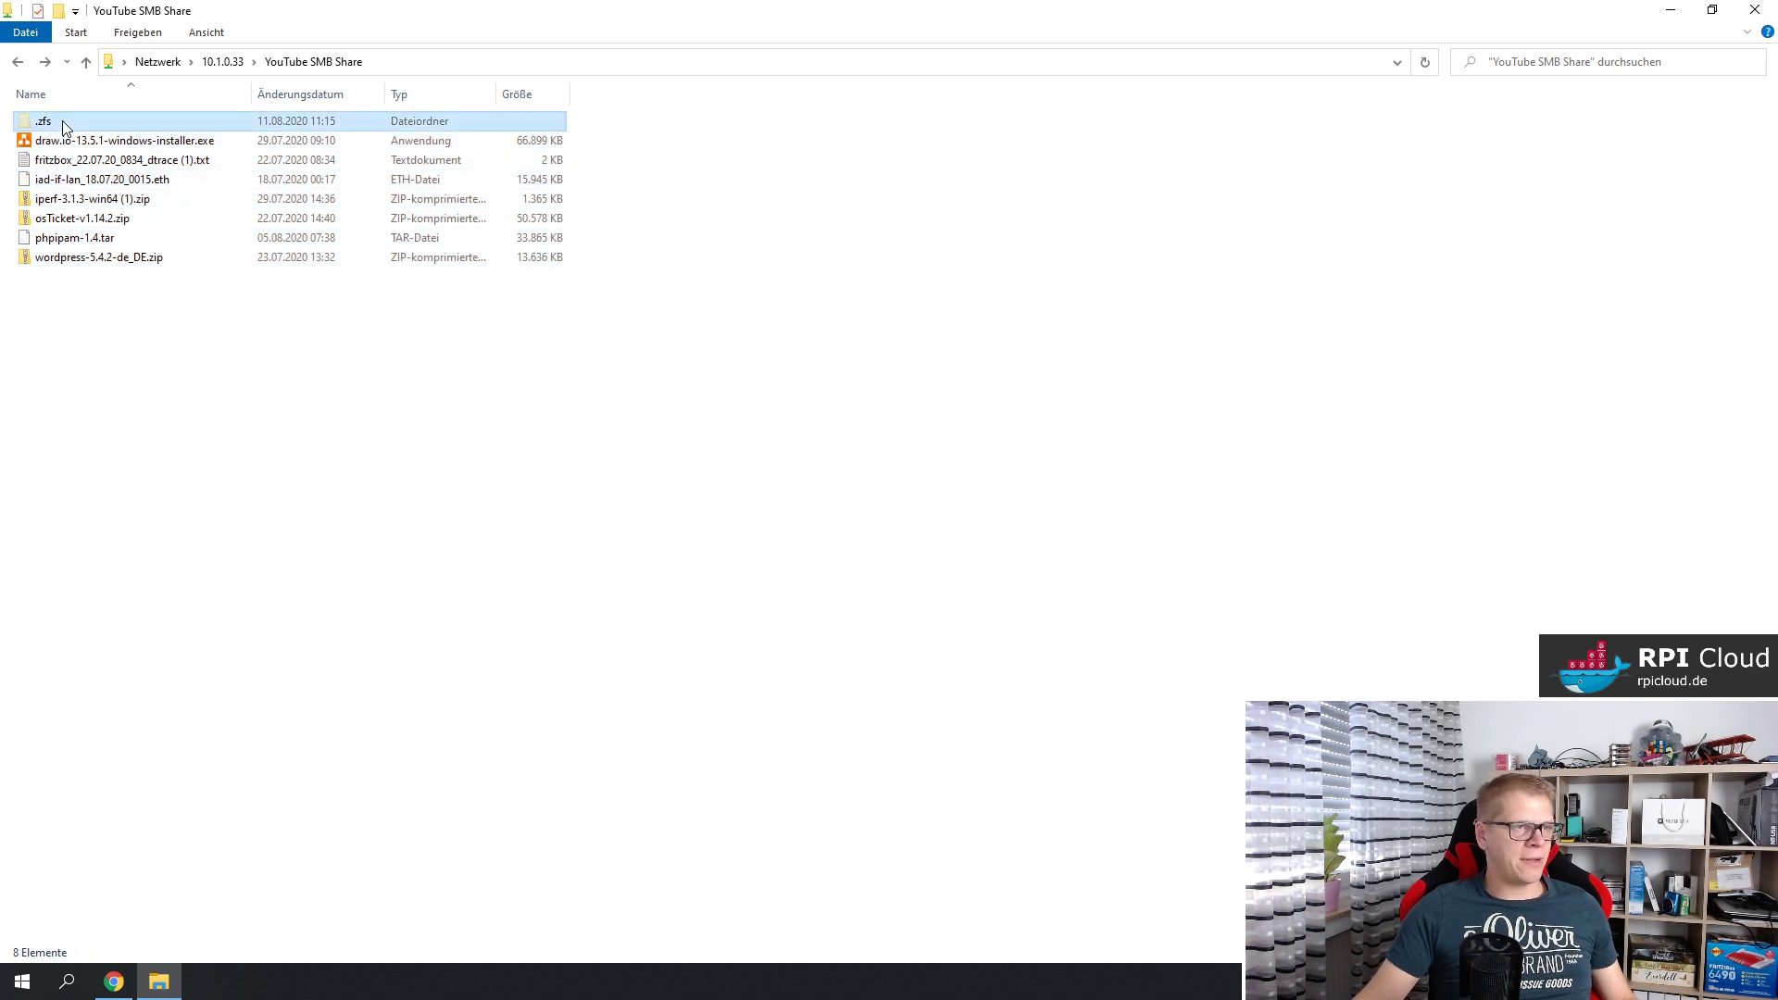
pyautogui.doubleClick(65, 127)
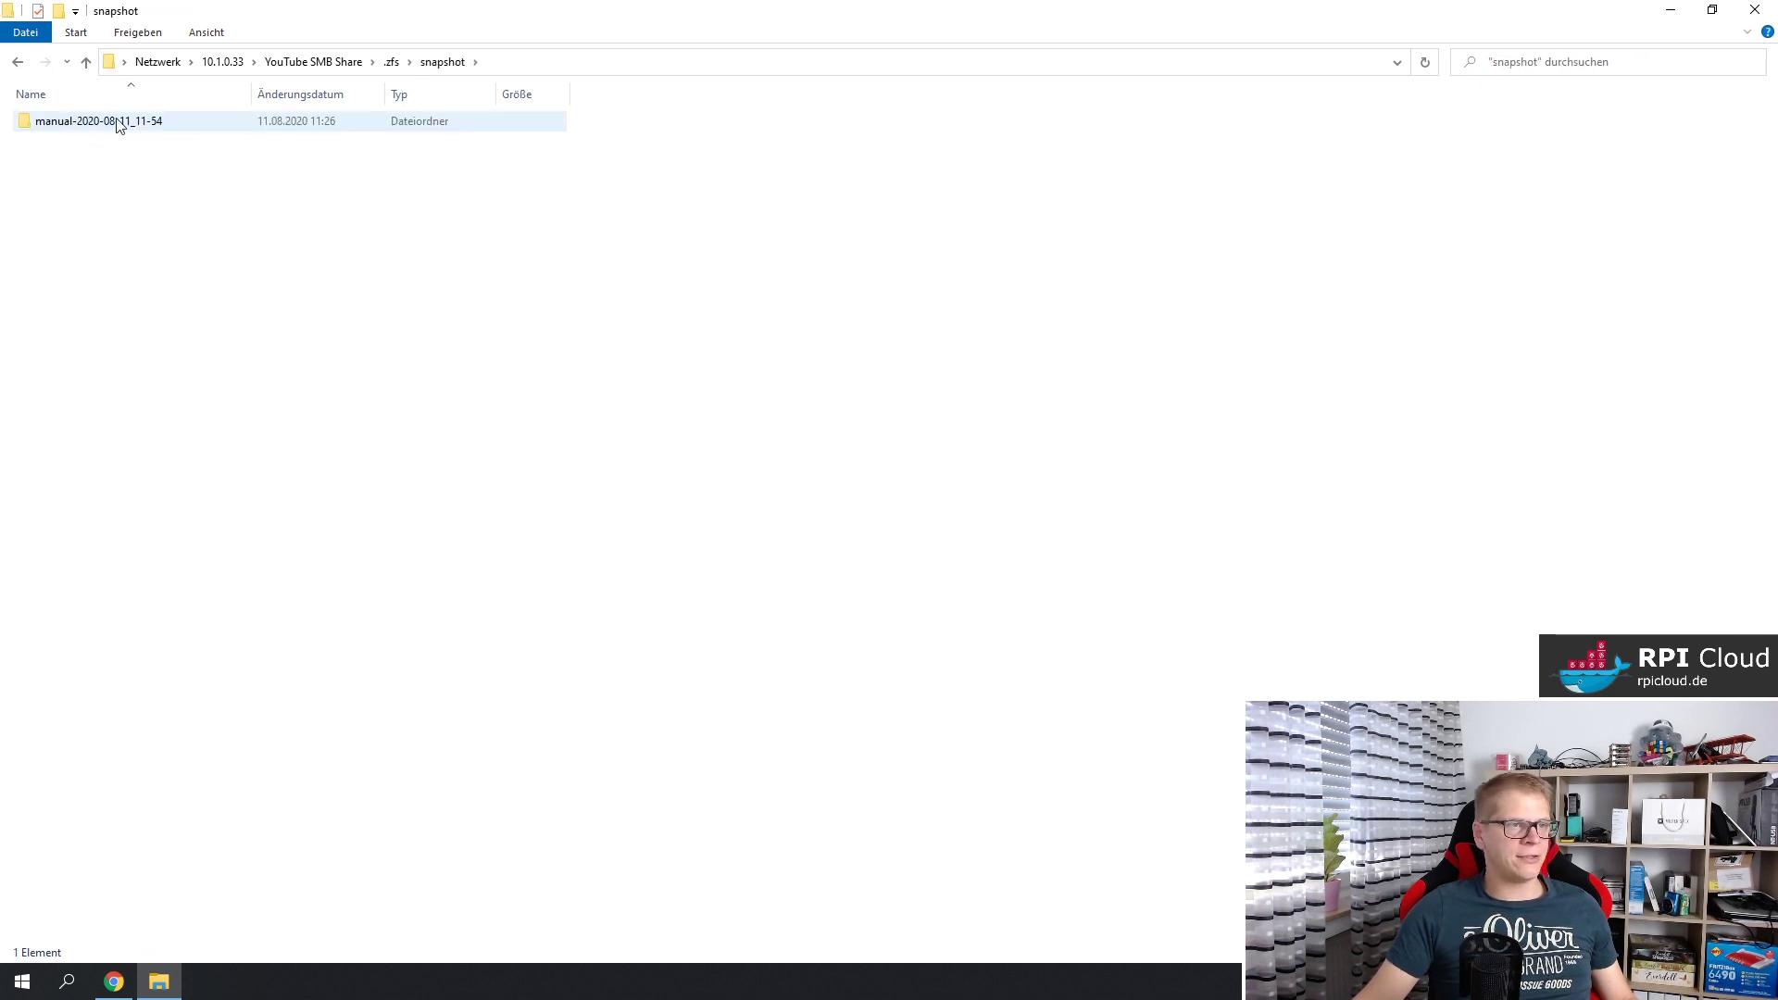
pyautogui.click(149, 129)
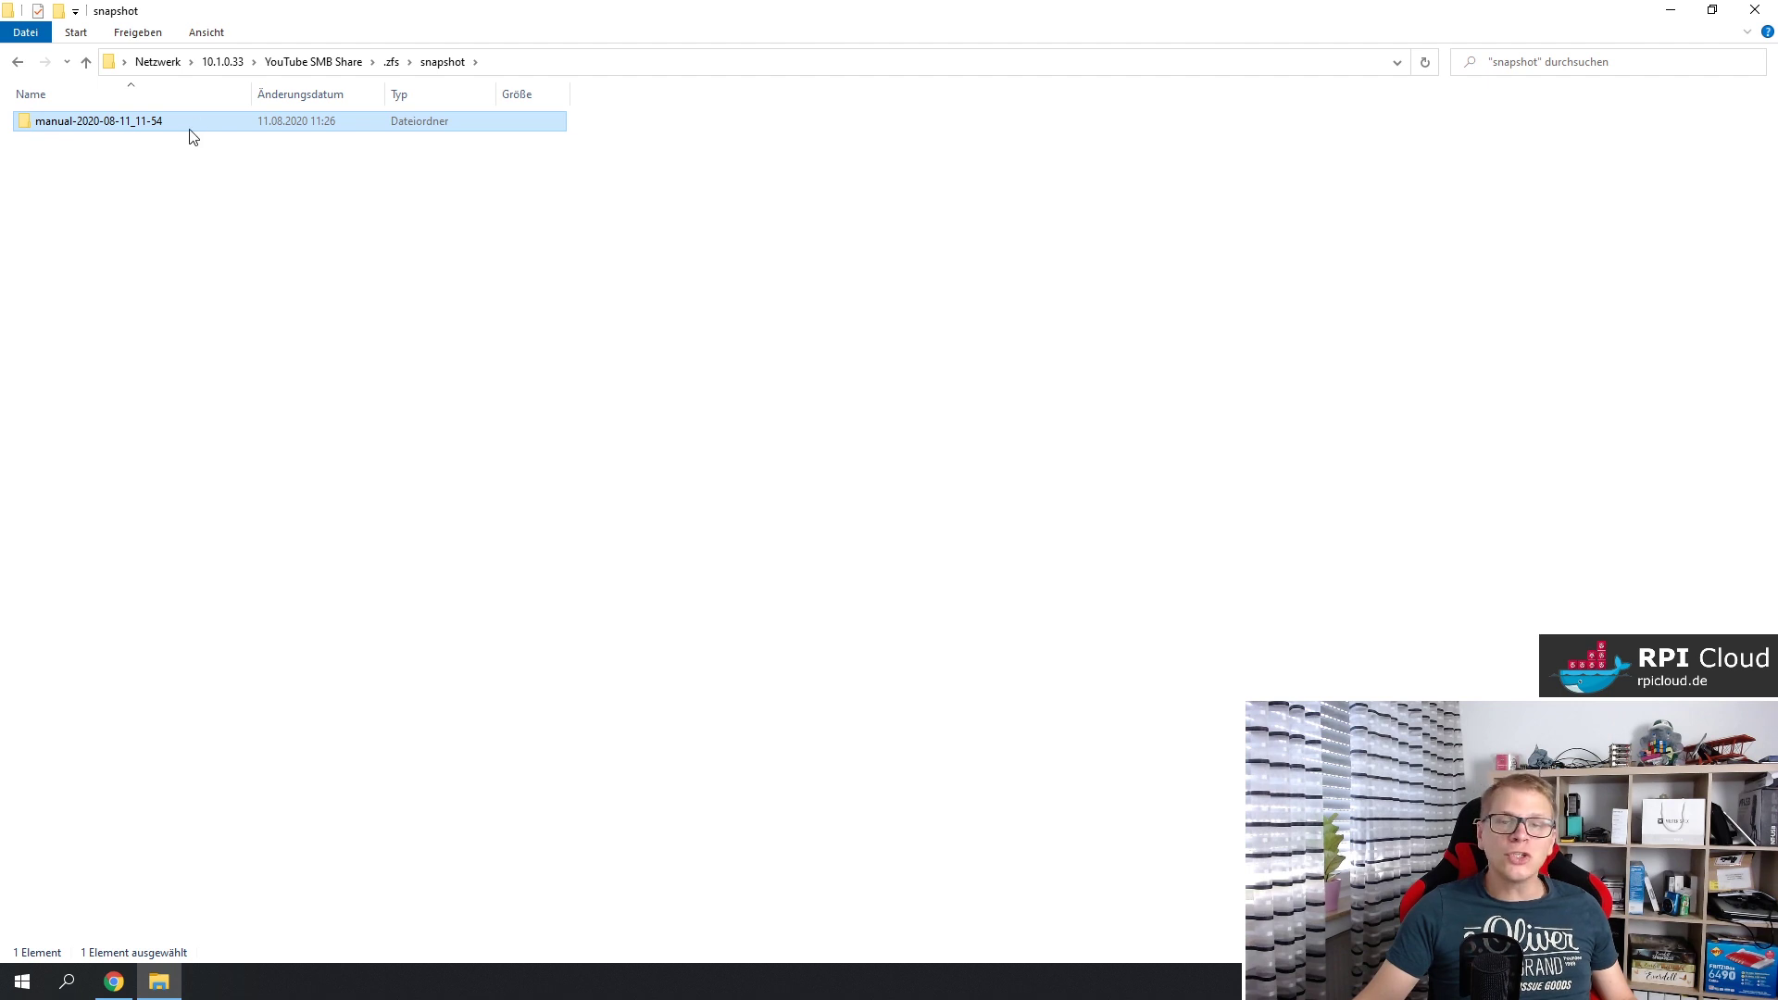
pyautogui.moveTo(181, 136)
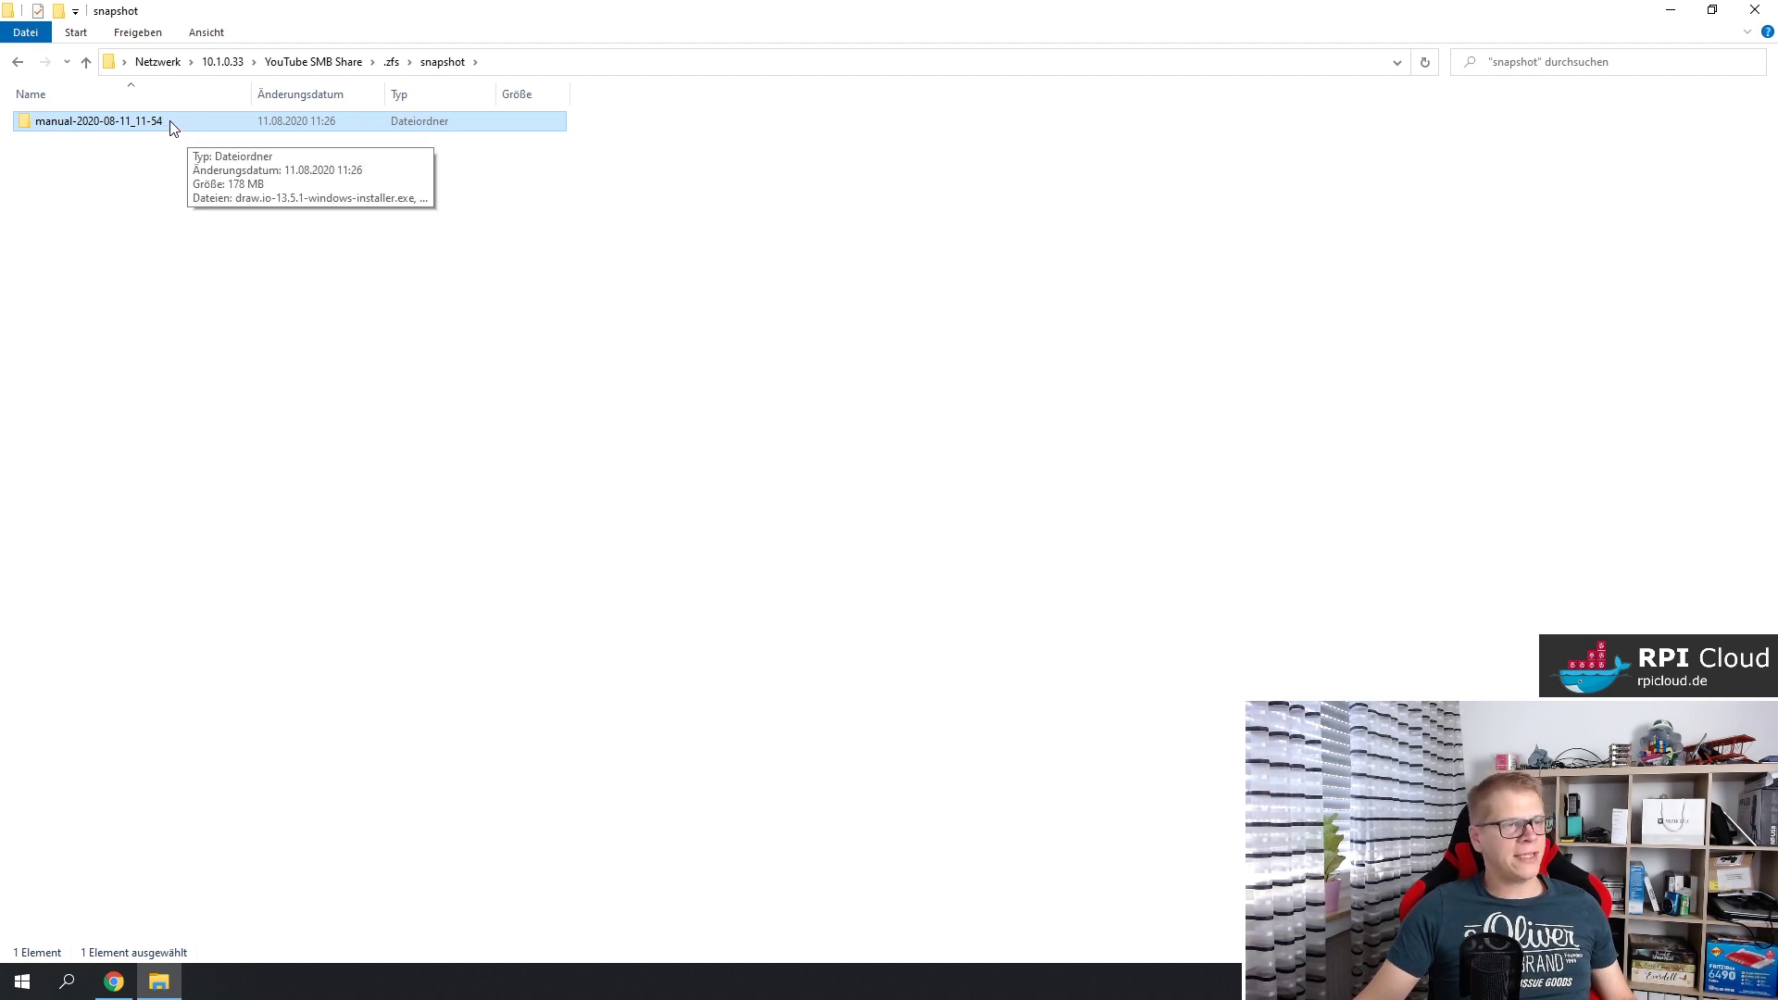
pyautogui.doubleClick(172, 123)
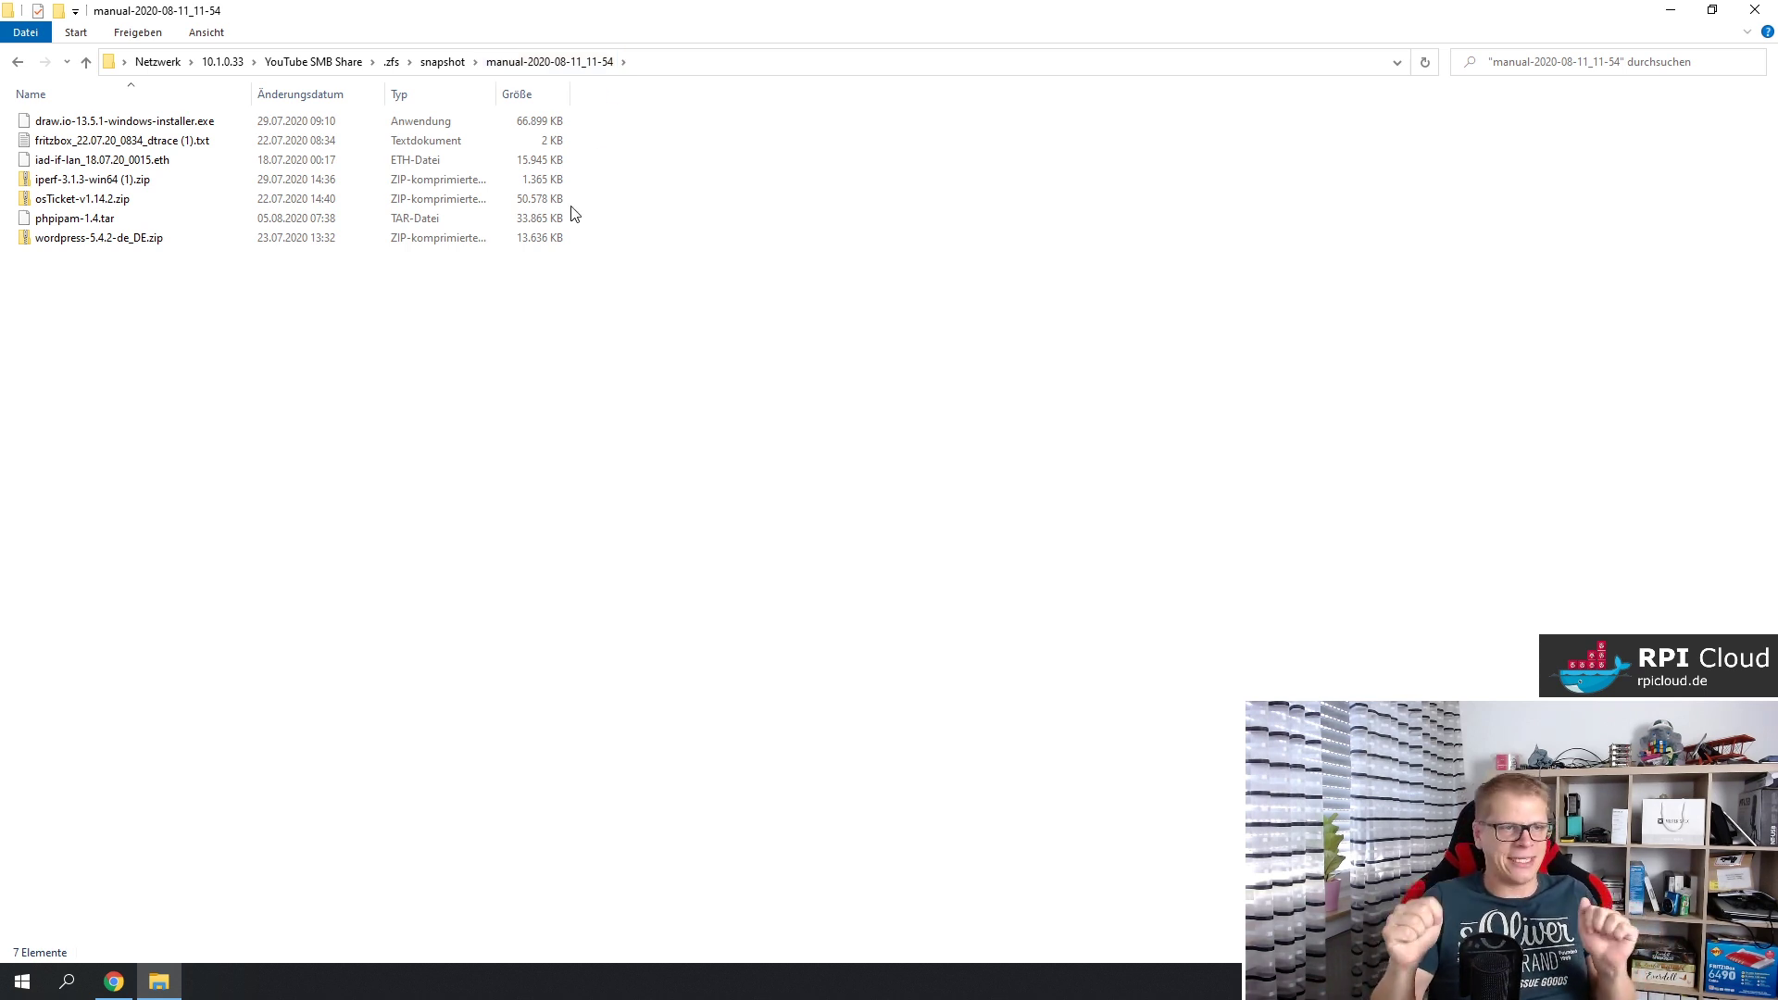
pyautogui.hotkey('alt', 'Left')
pyautogui.hotkey('alt', 'Left')
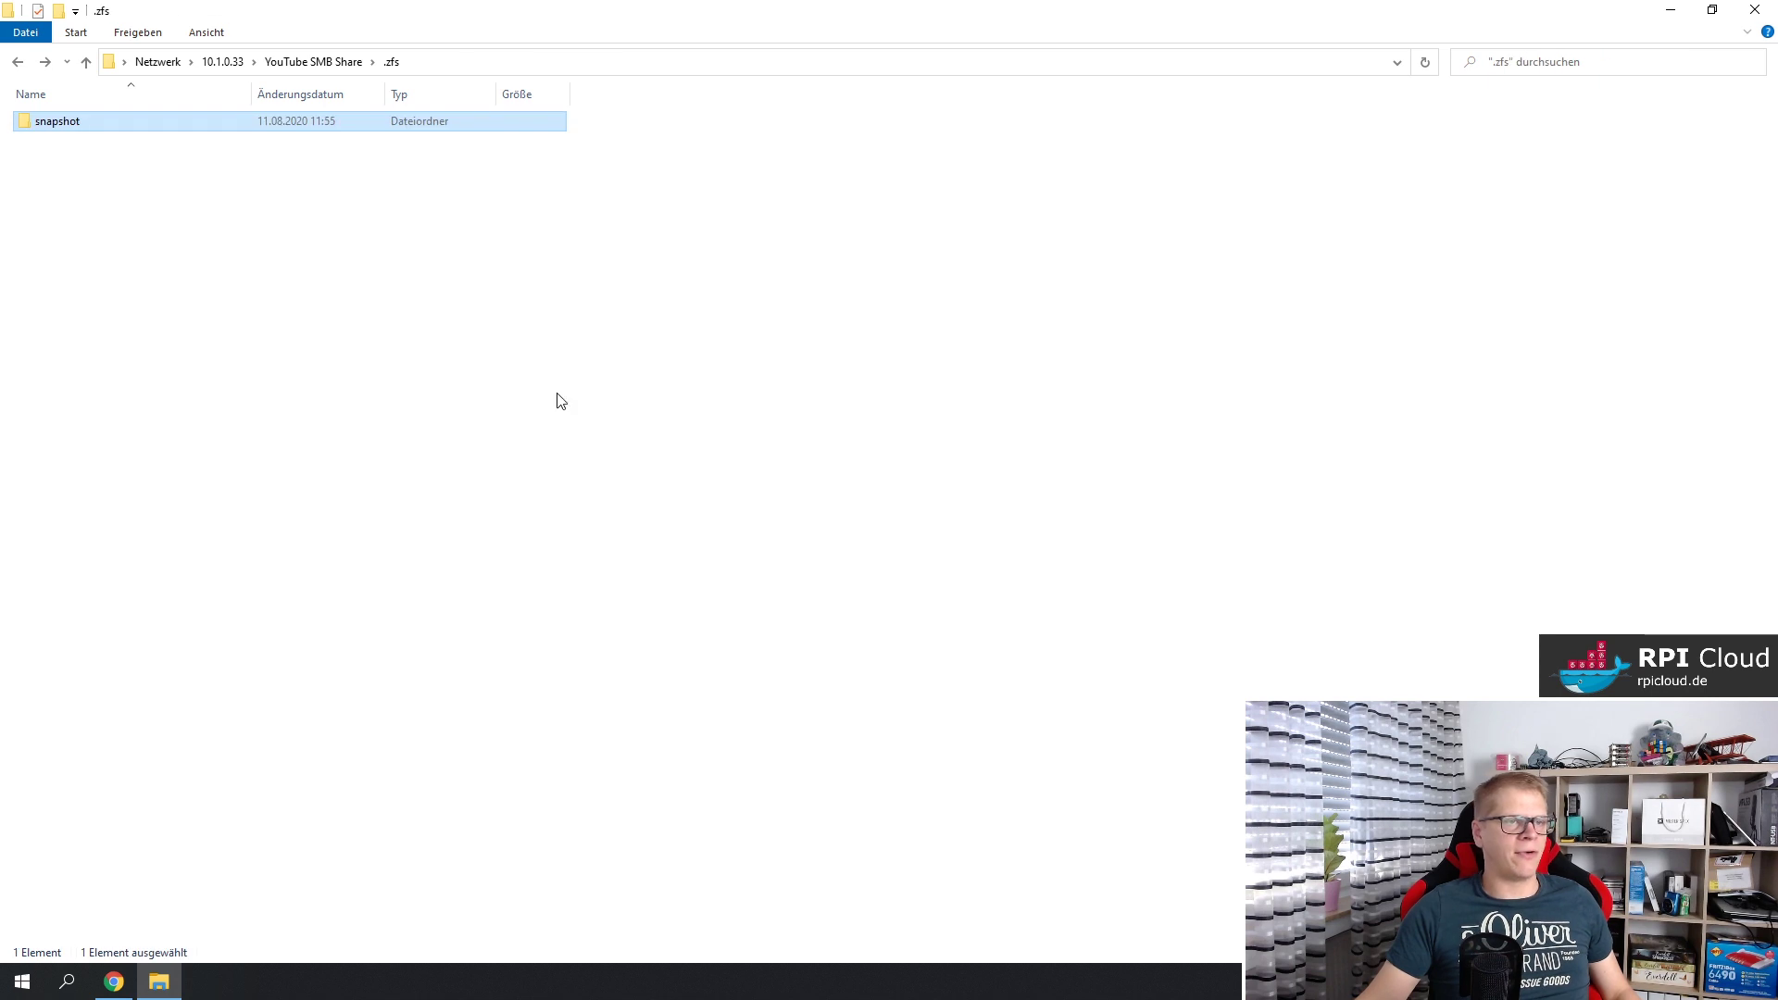
pyautogui.hotkey('alt', 'Left')
pyautogui.click(309, 400)
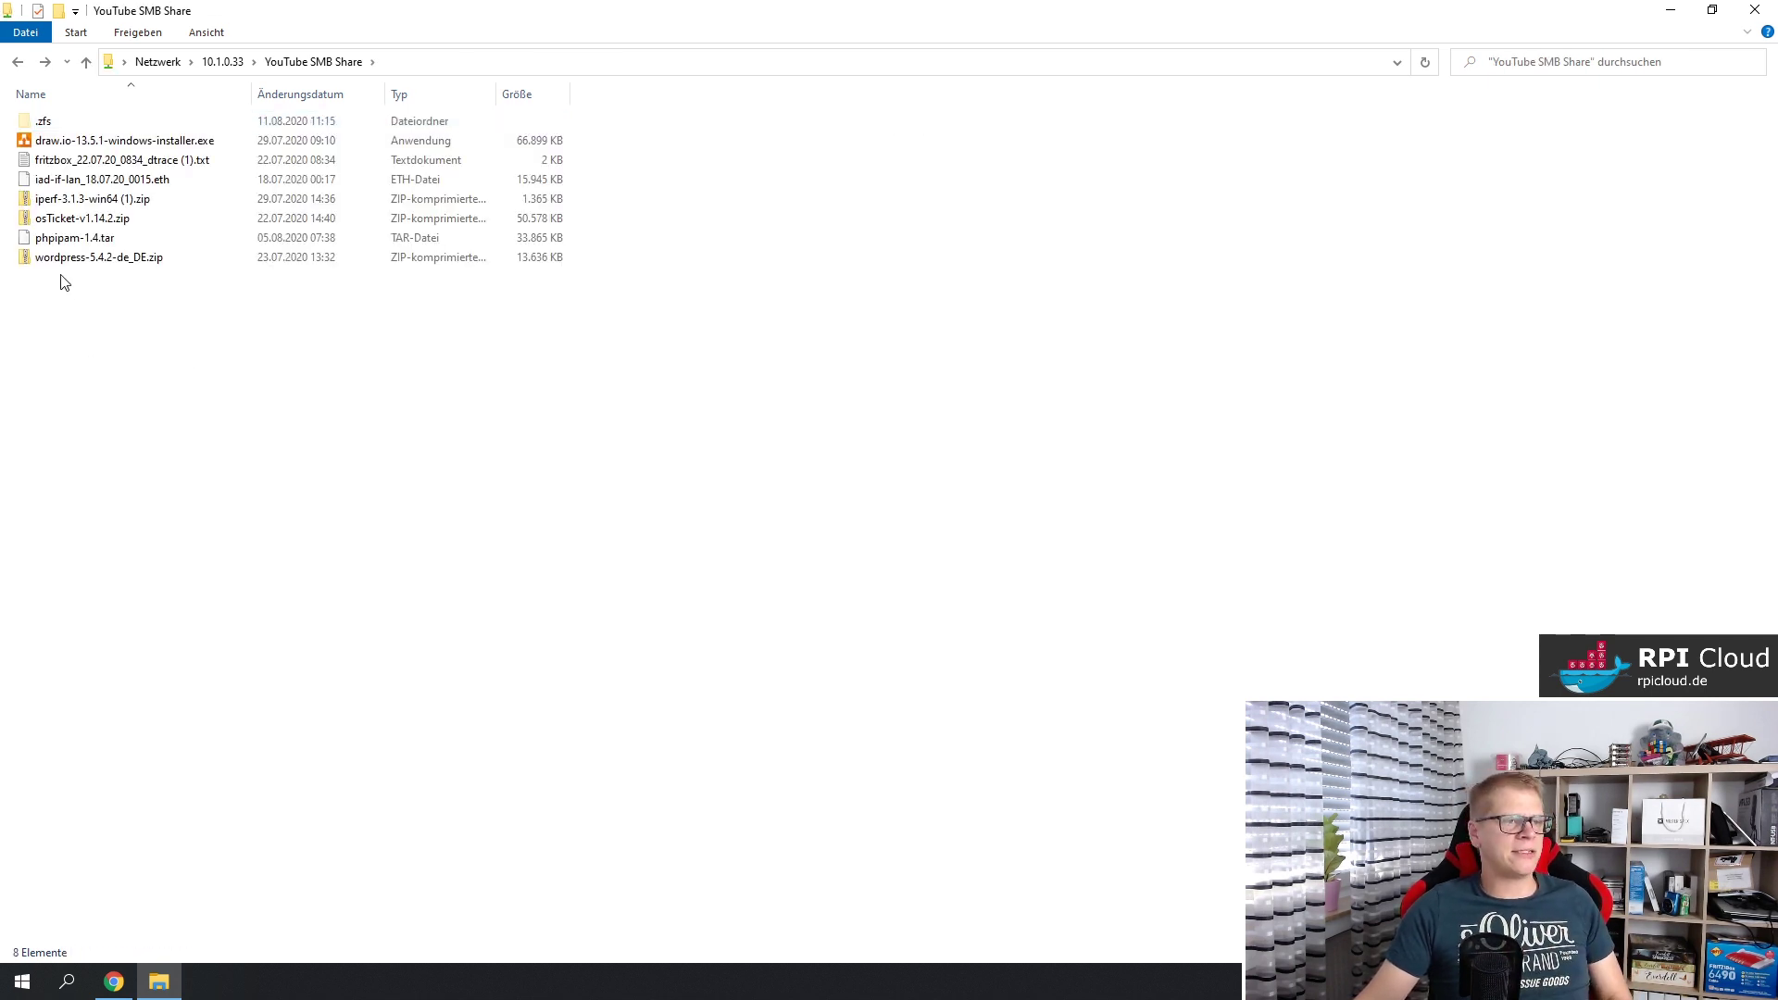
# Delete the five files from iad-if-lan_18.07.20_0015.eth through wordpress-5.4.2-de_DE.zip from the YouTube SMB Share's root folder.
pyautogui.moveTo(59, 299); pyautogui.dragTo(127, 183)
pyautogui.press('Delete')
pyautogui.press('Return')
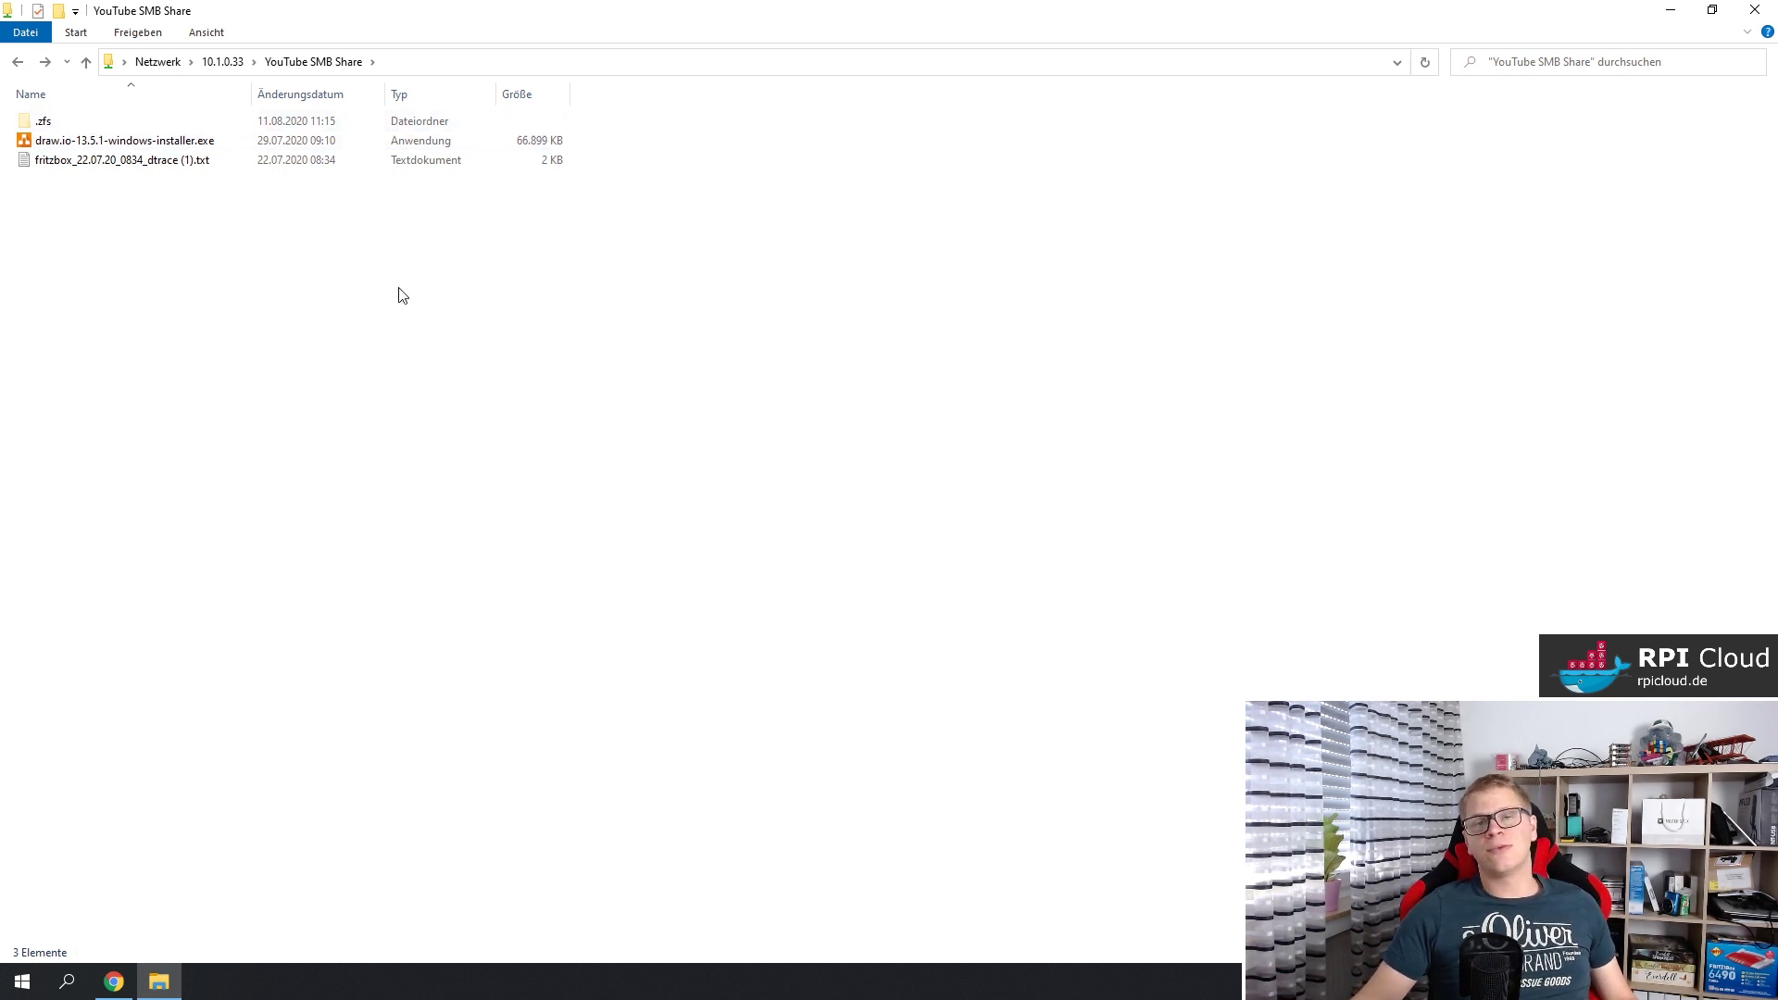
# In the manual-2020-08-11_11-54 snapshot folder, select and copy the five deleted files, iad-if-lan_18.07.20_0015.eth through wordpress-5.4.2-de_DE.zip.
pyautogui.doubleClick(96, 126)
pyautogui.doubleClick(89, 123)
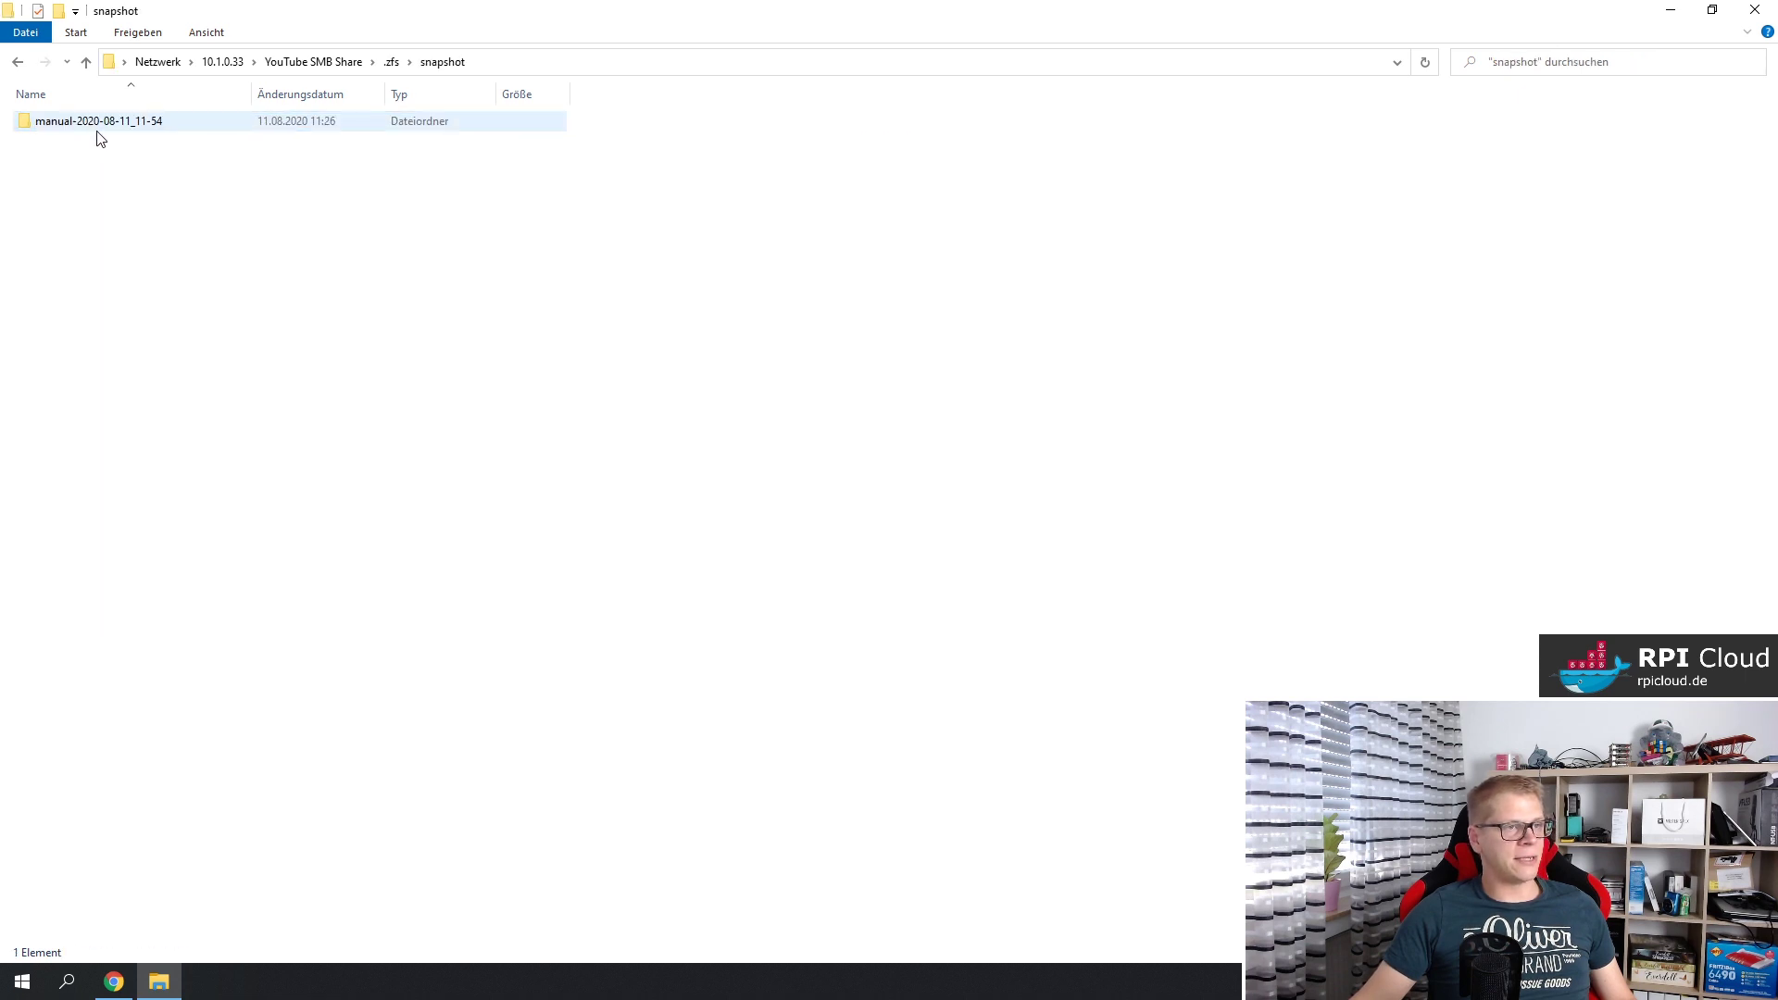
pyautogui.doubleClick(98, 126)
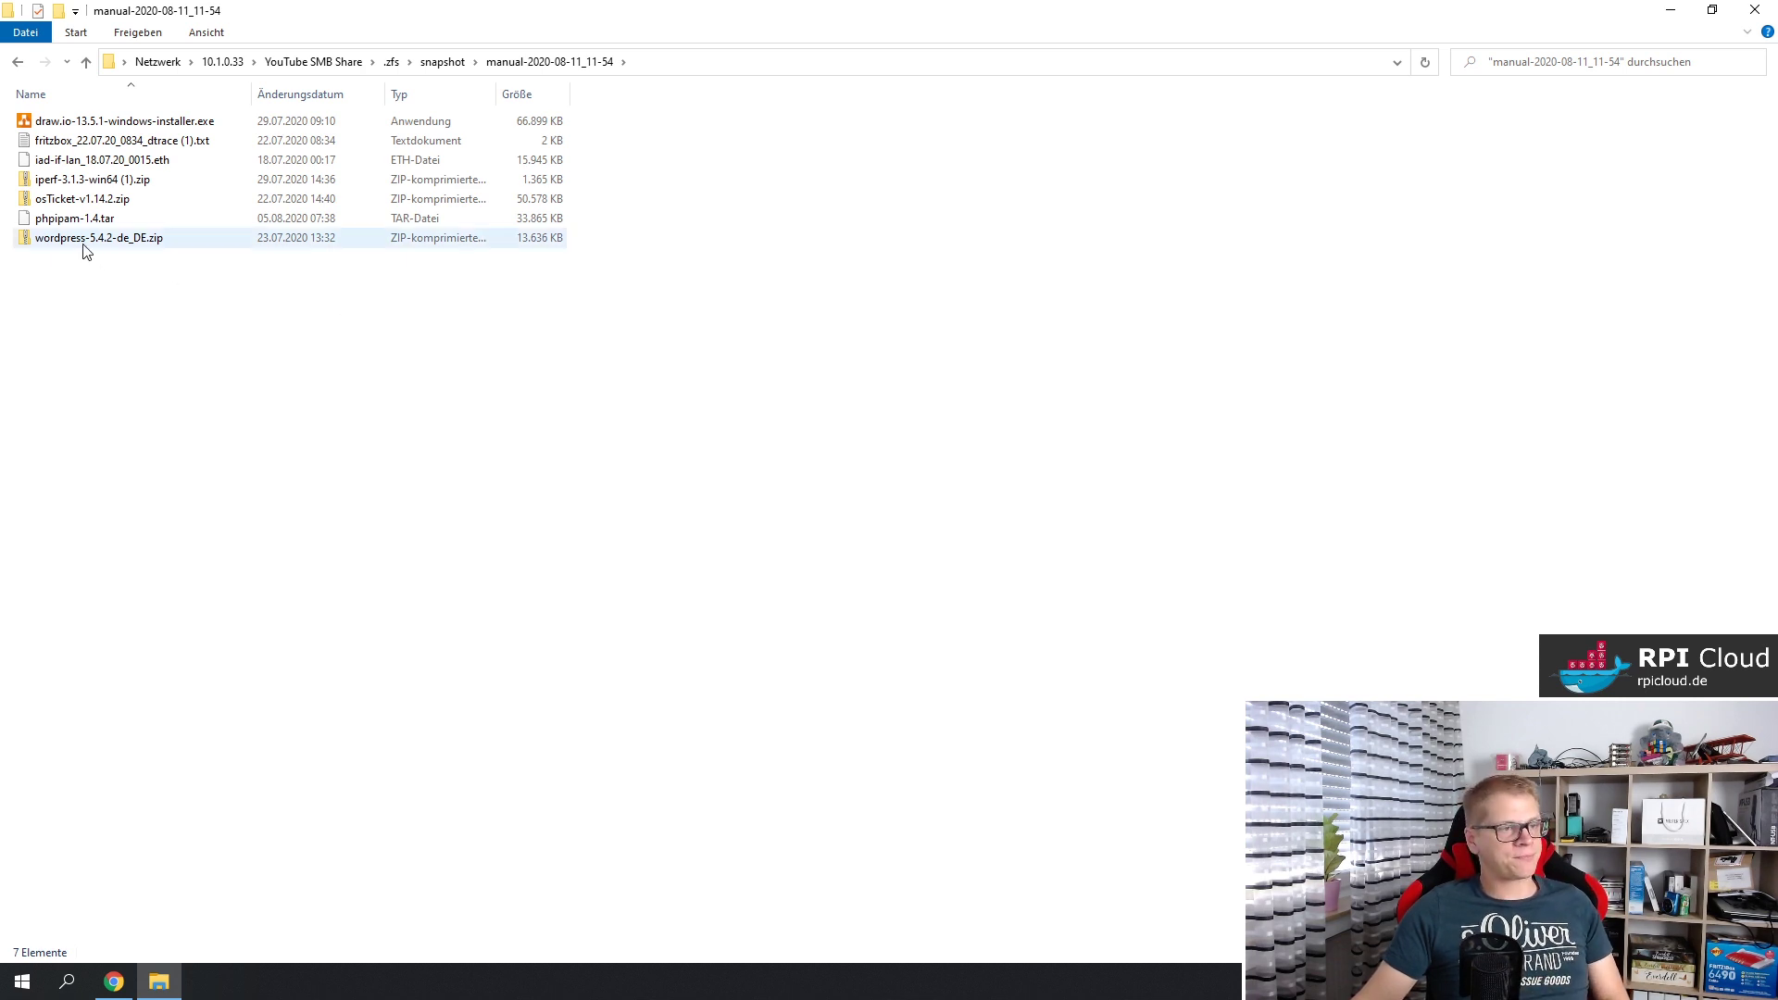
pyautogui.moveTo(80, 280); pyautogui.dragTo(130, 165)
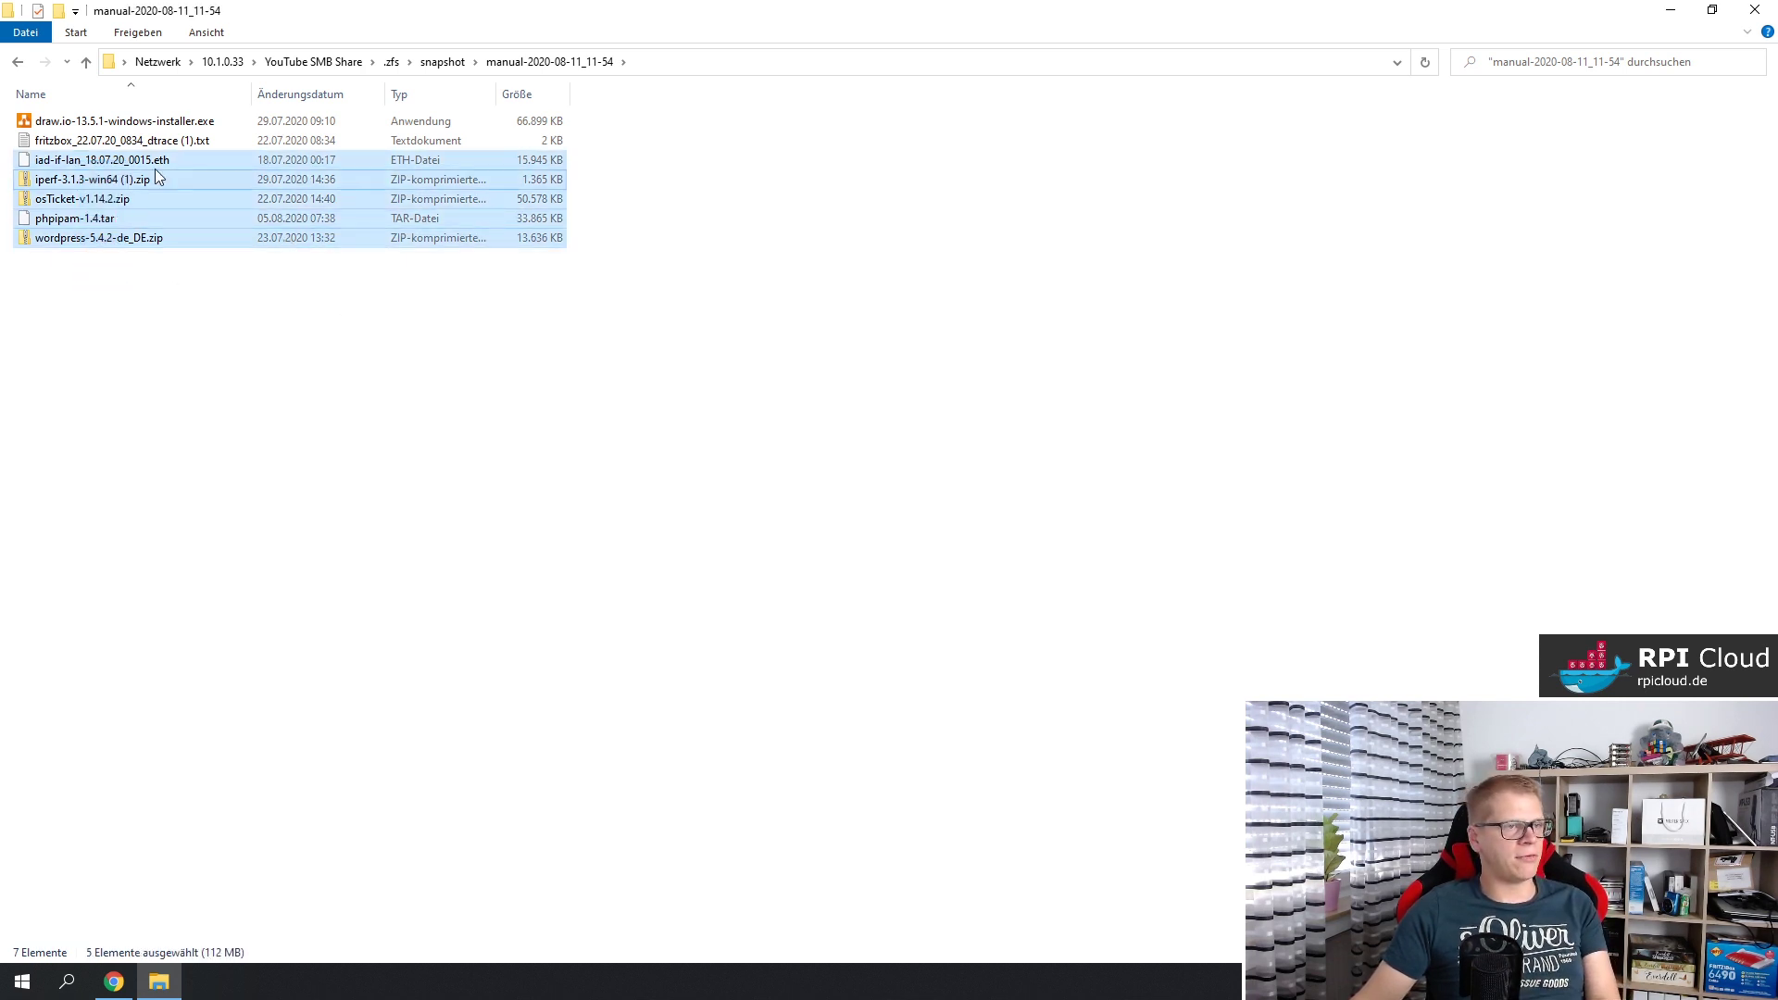
pyautogui.doubleClick(190, 237)
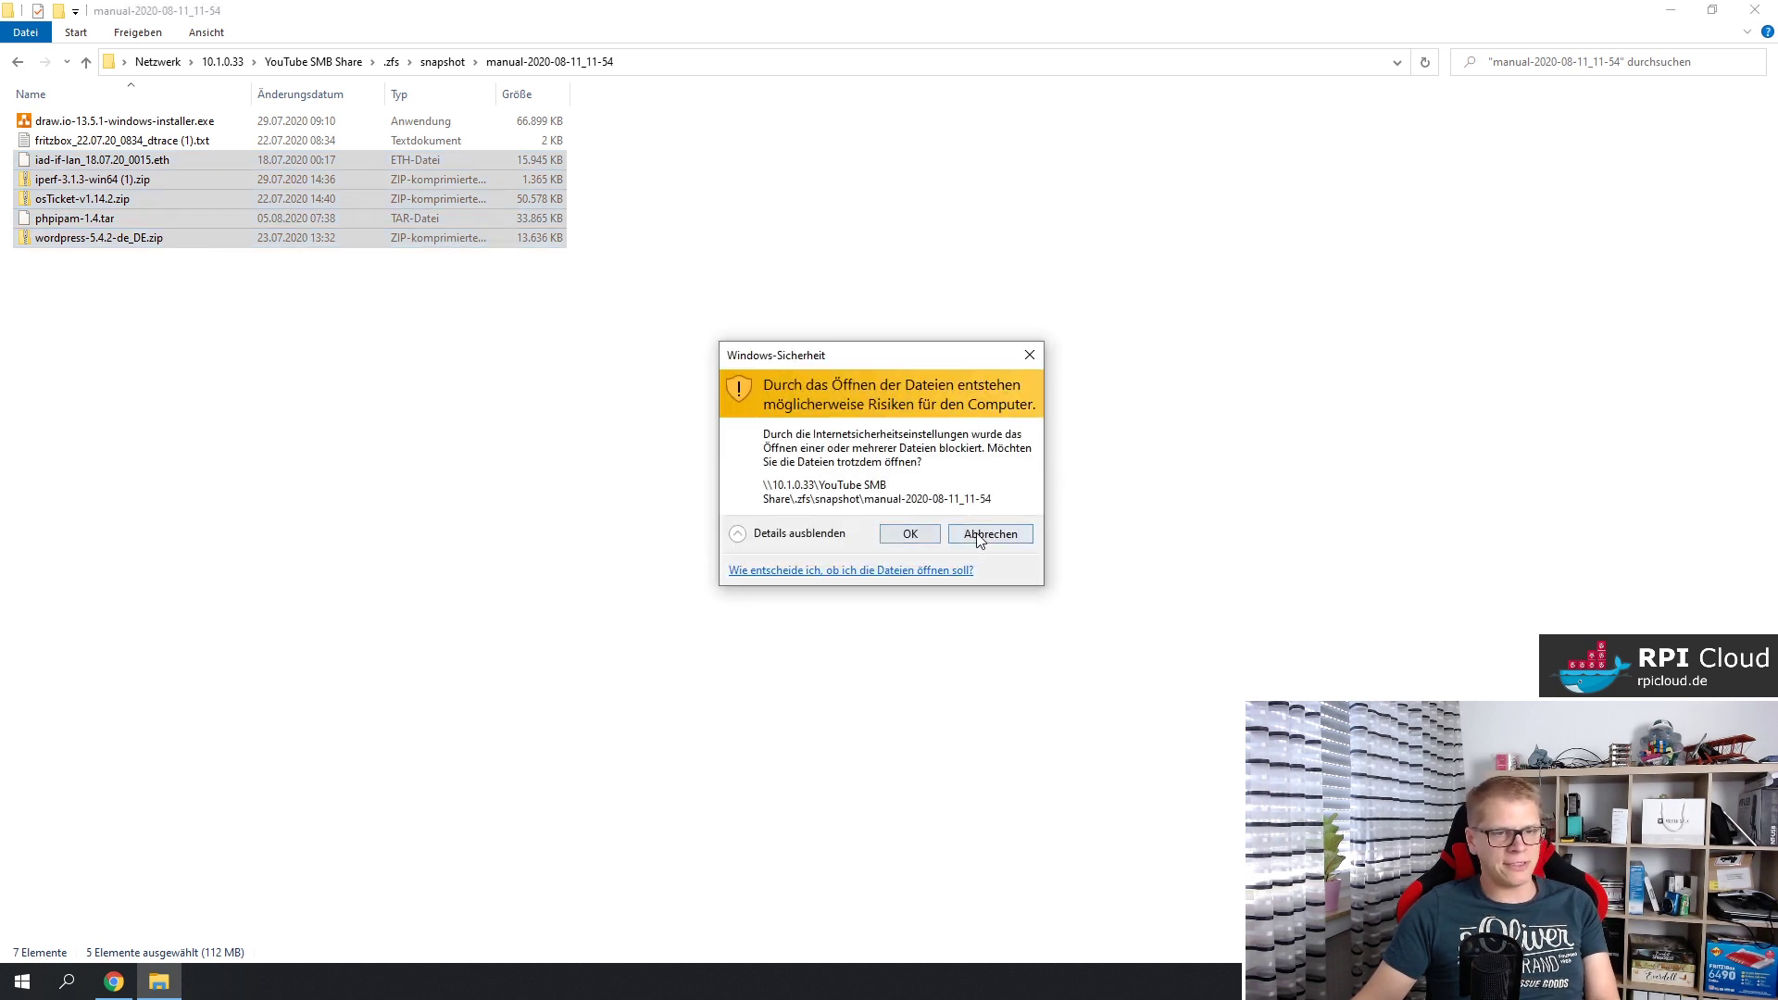
pyautogui.press('Escape')
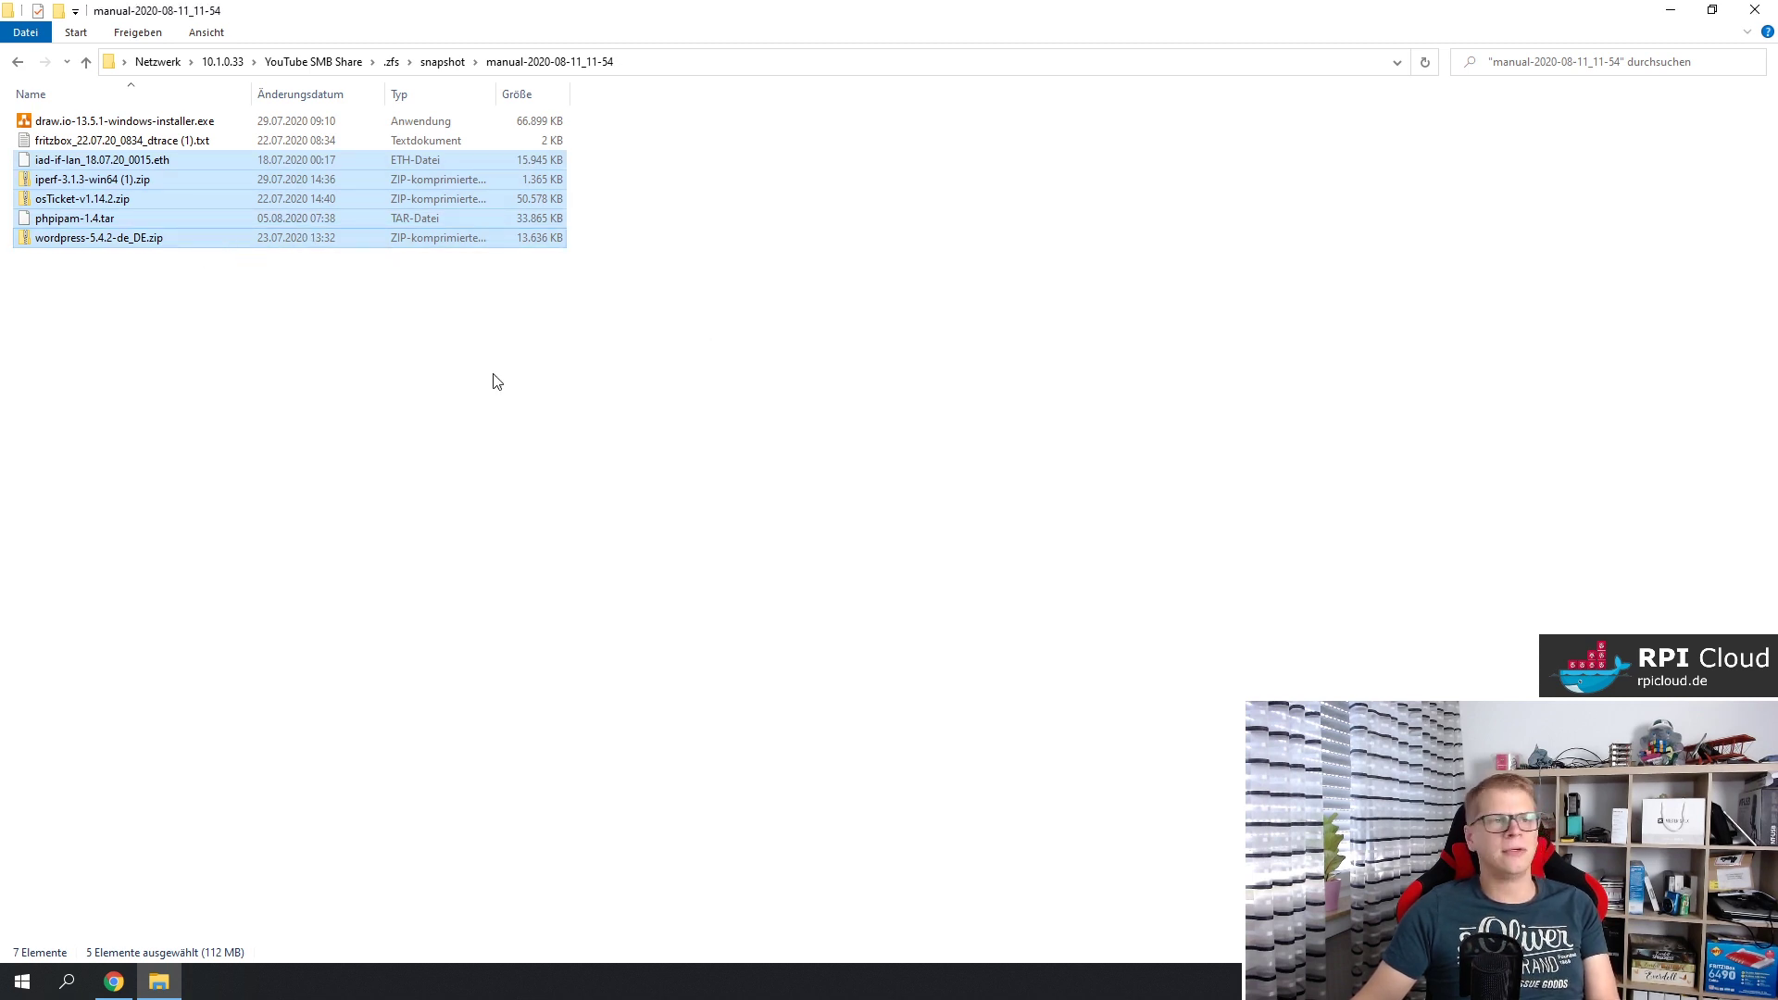
# Paste the five copied snapshot files into the YouTube SMB Share's root folder and refresh the listing.
pyautogui.press('BackSpace')
pyautogui.press('BackSpace')
pyautogui.press('BackSpace')
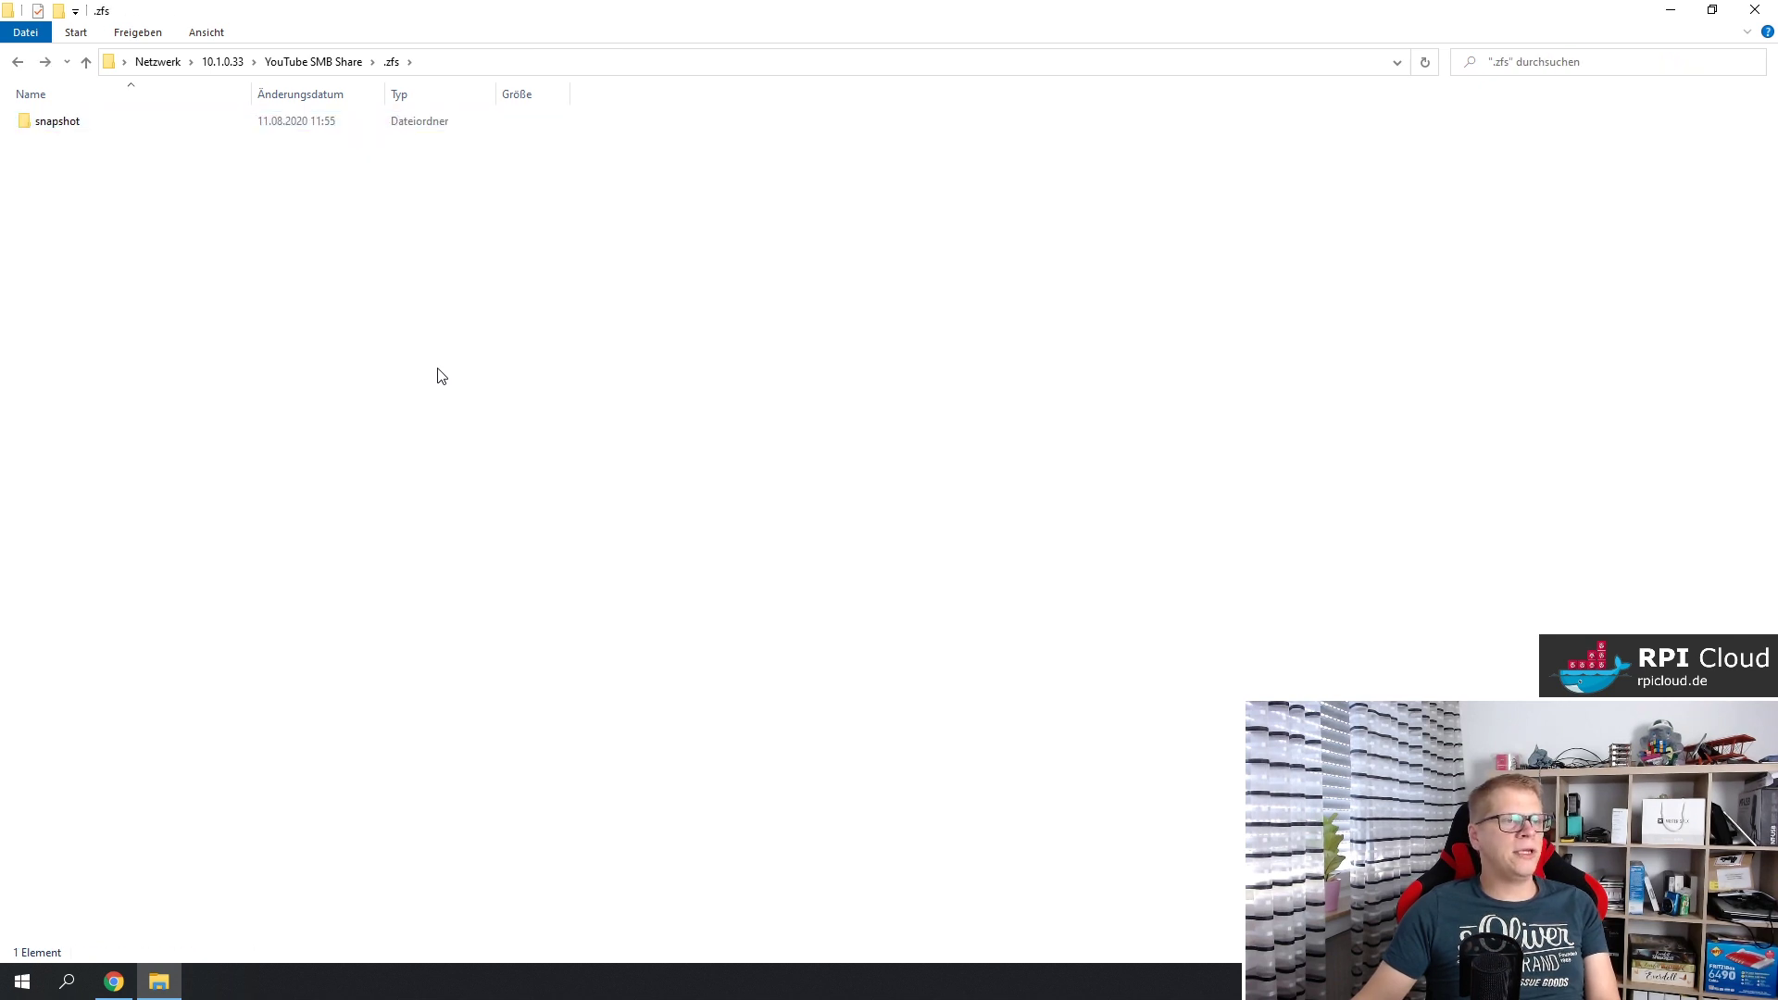
pyautogui.click(339, 350)
pyautogui.hotkey('ctrl', 'v')
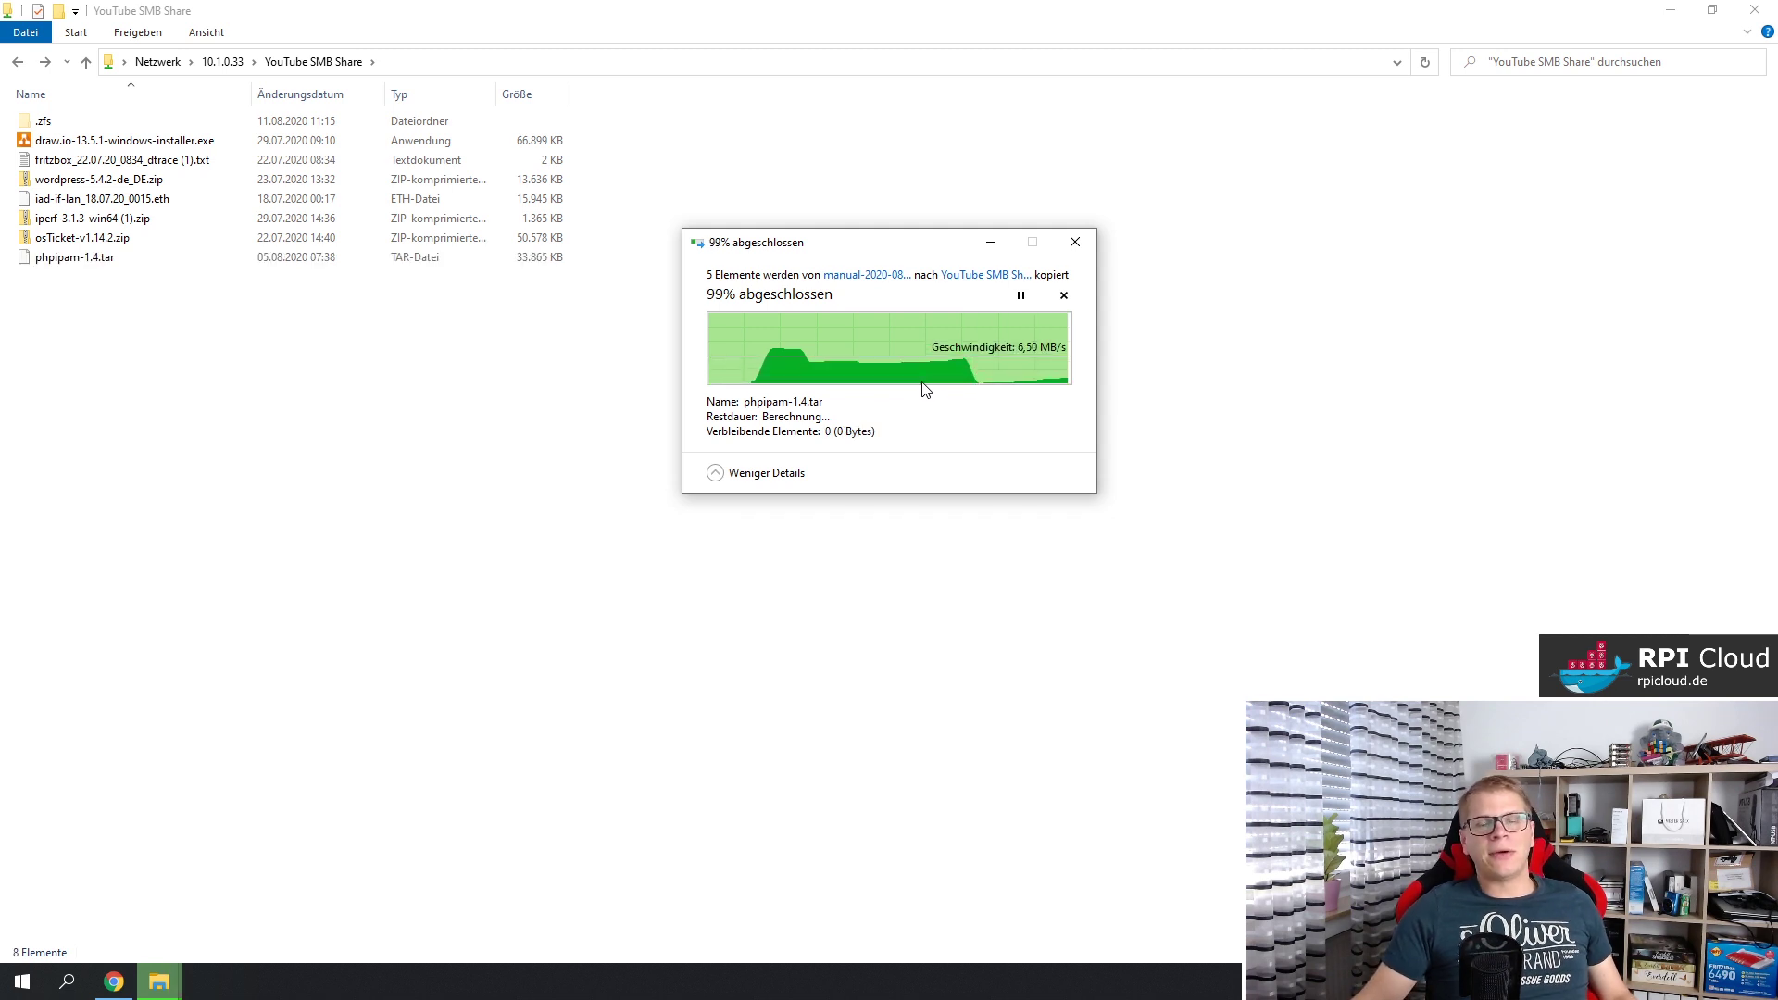
pyautogui.click(459, 362)
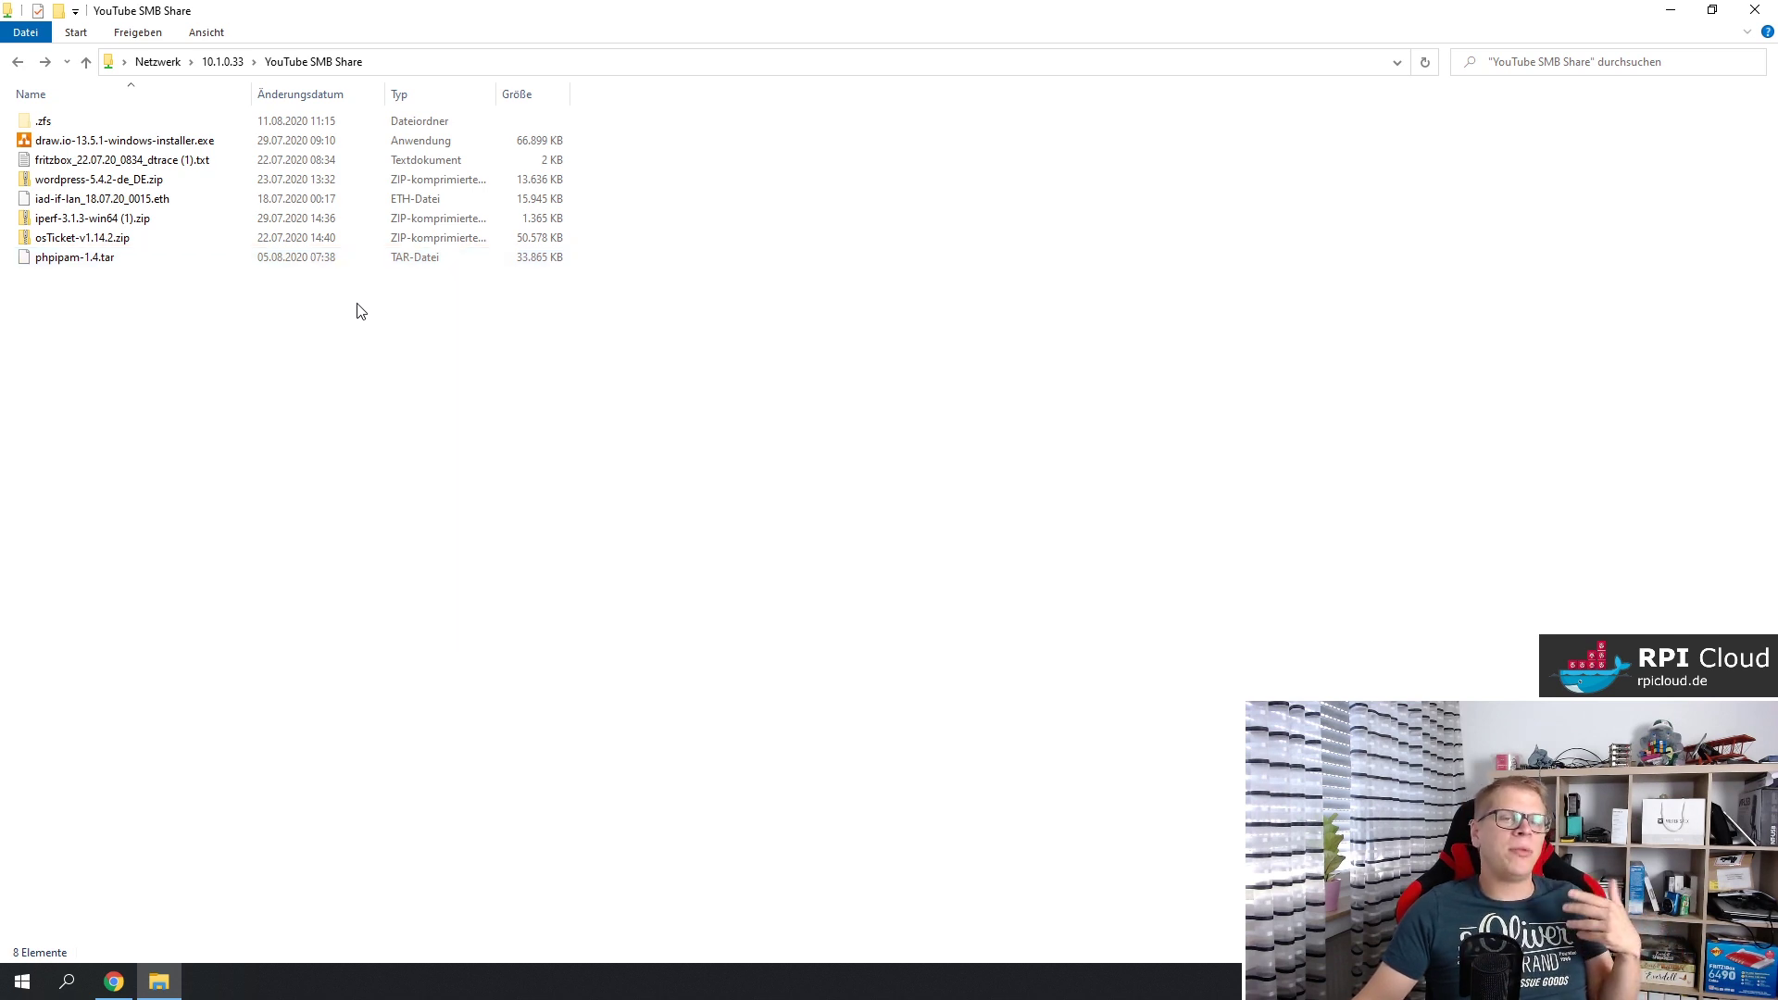
pyautogui.rightClick(386, 308)
pyautogui.click(463, 370)
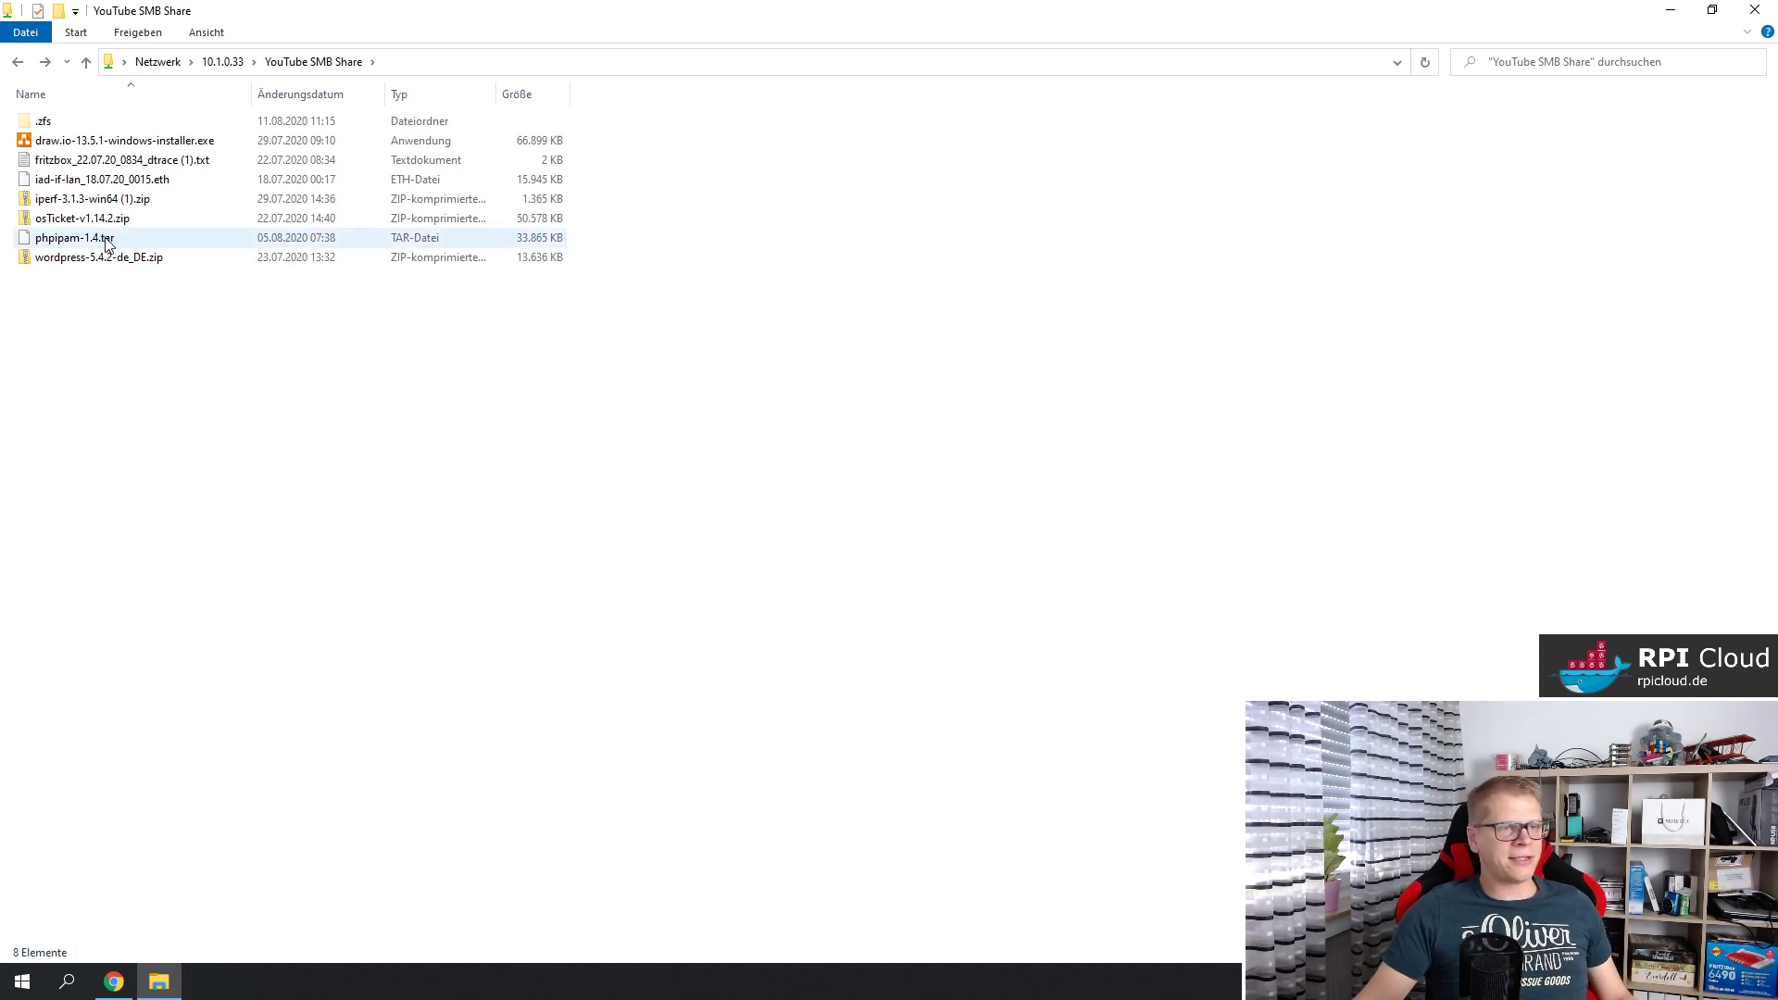
# Recheck the contents of the manual-2020-08-11_11-54 snapshot folder and go back up to the share's root folder.
pyautogui.doubleClick(100, 121)
pyautogui.doubleClick(74, 122)
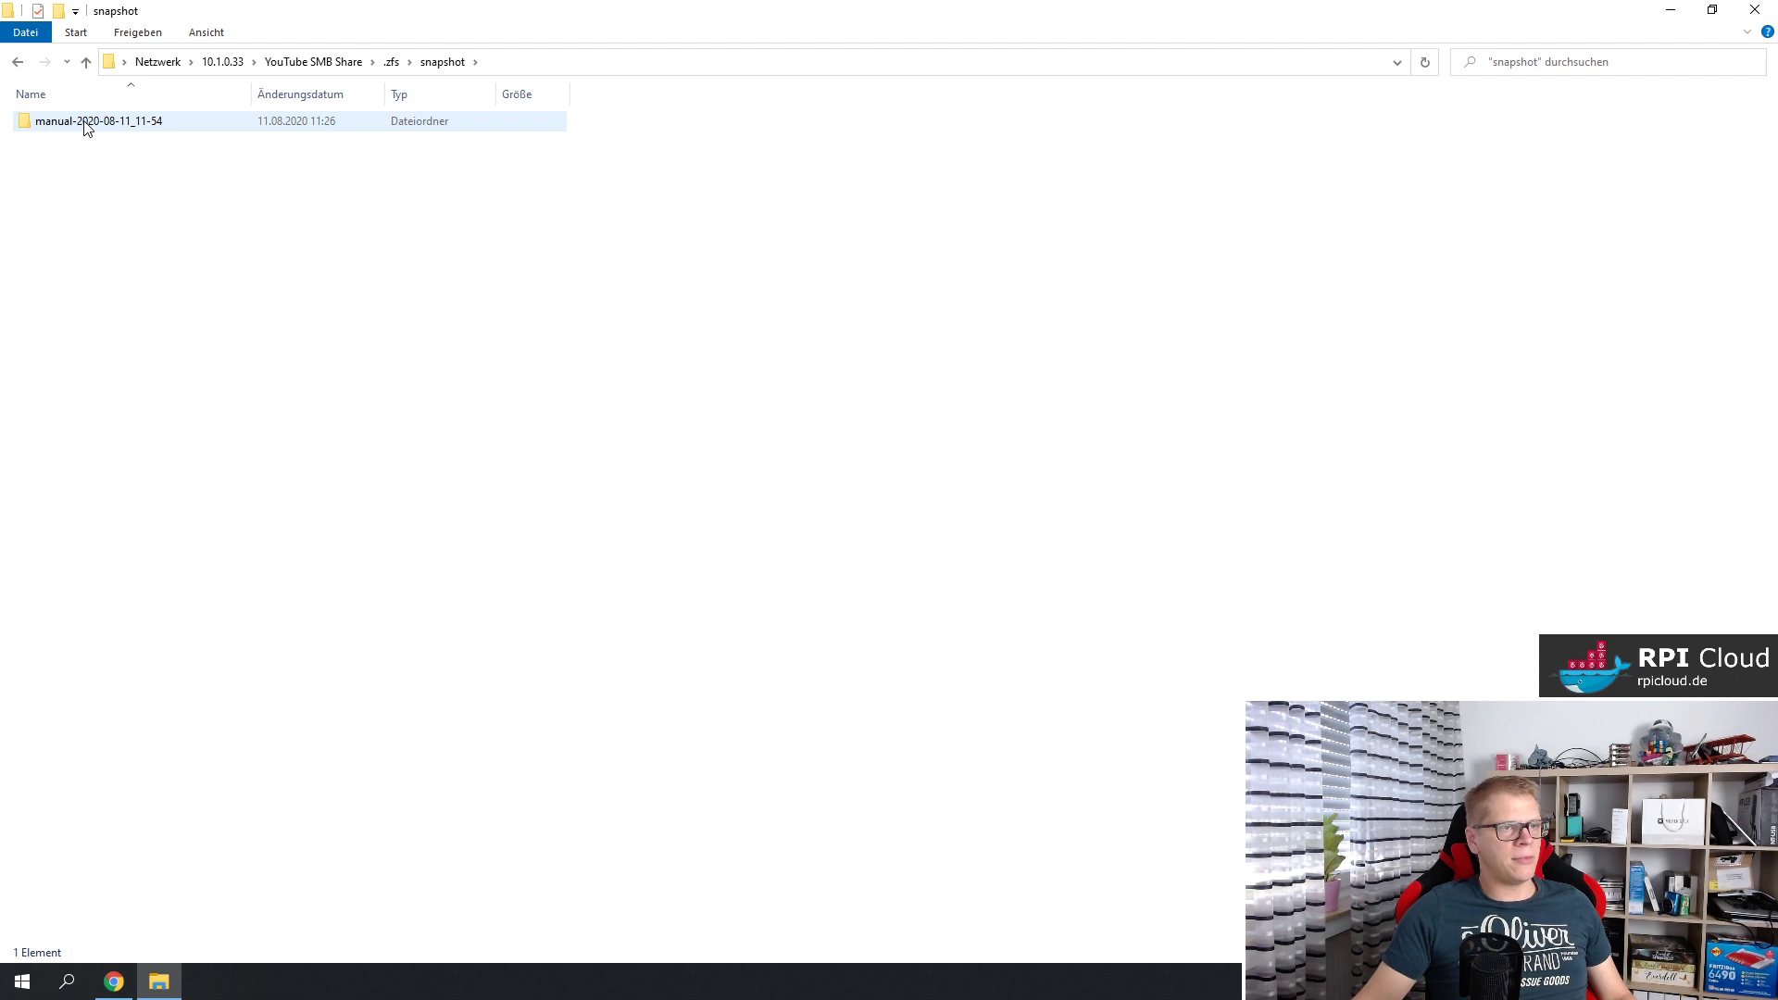
pyautogui.doubleClick(85, 124)
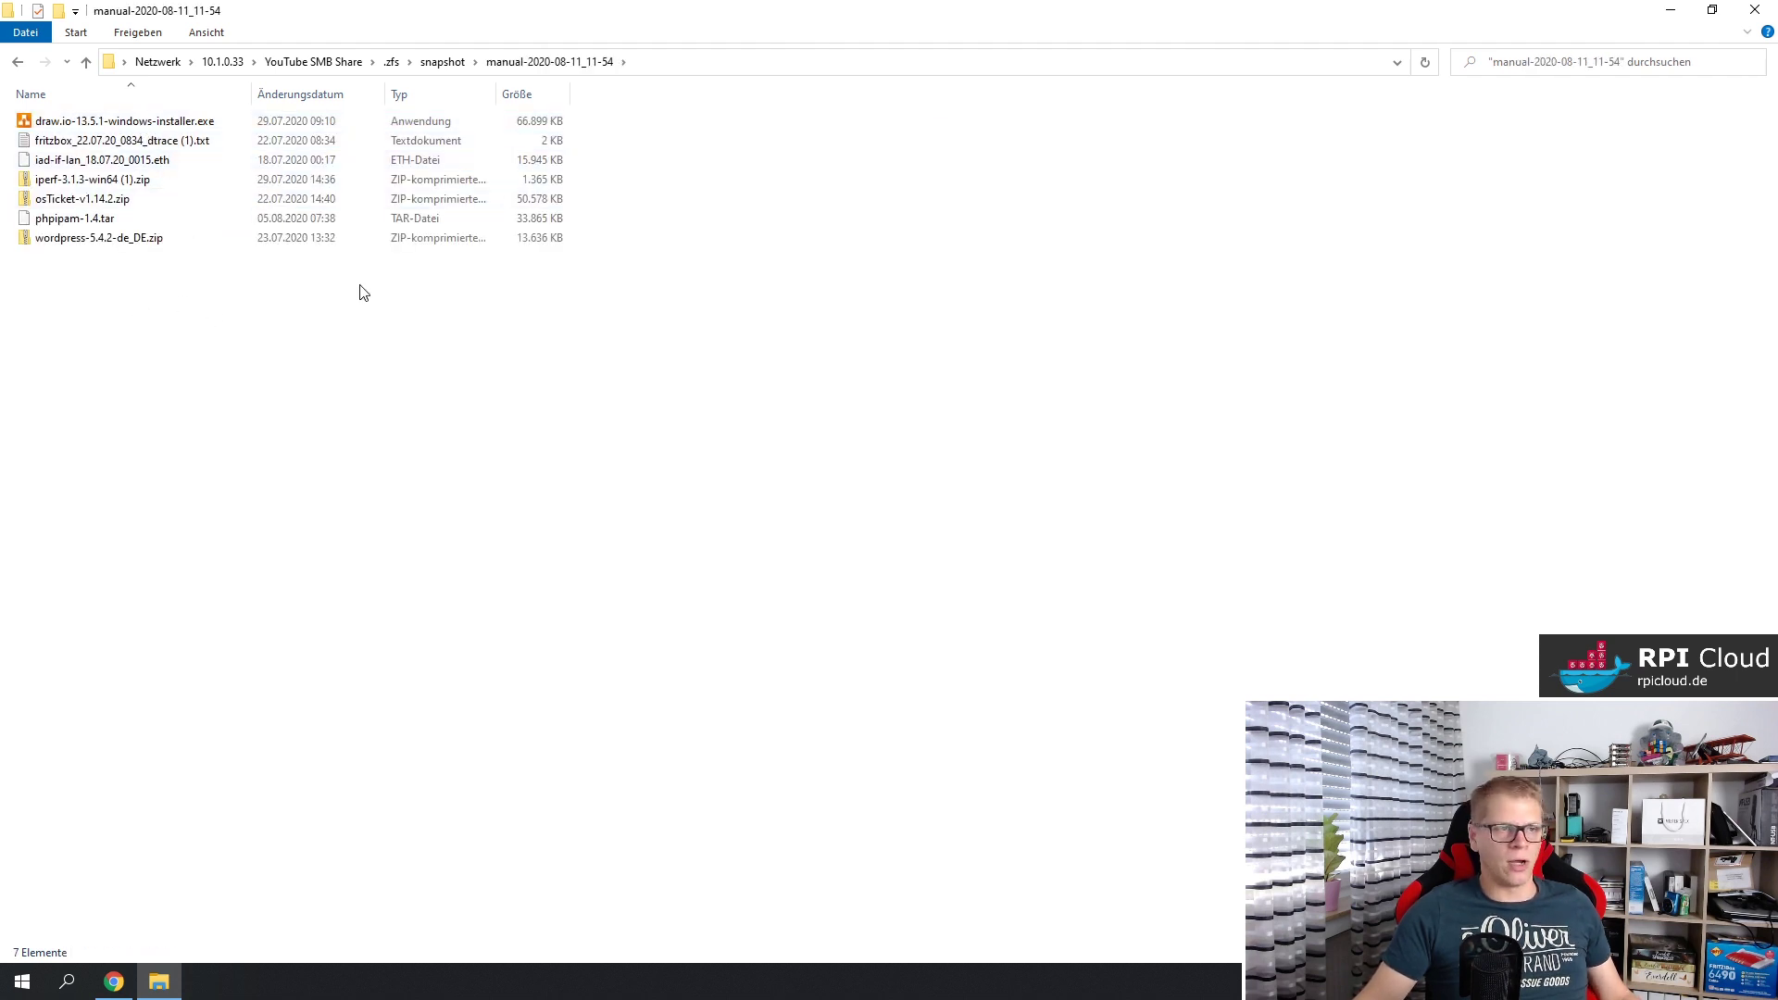
pyautogui.hotkey('alt', 'Up')
pyautogui.hotkey('alt', 'Up')
pyautogui.hotkey('alt', 'Up')
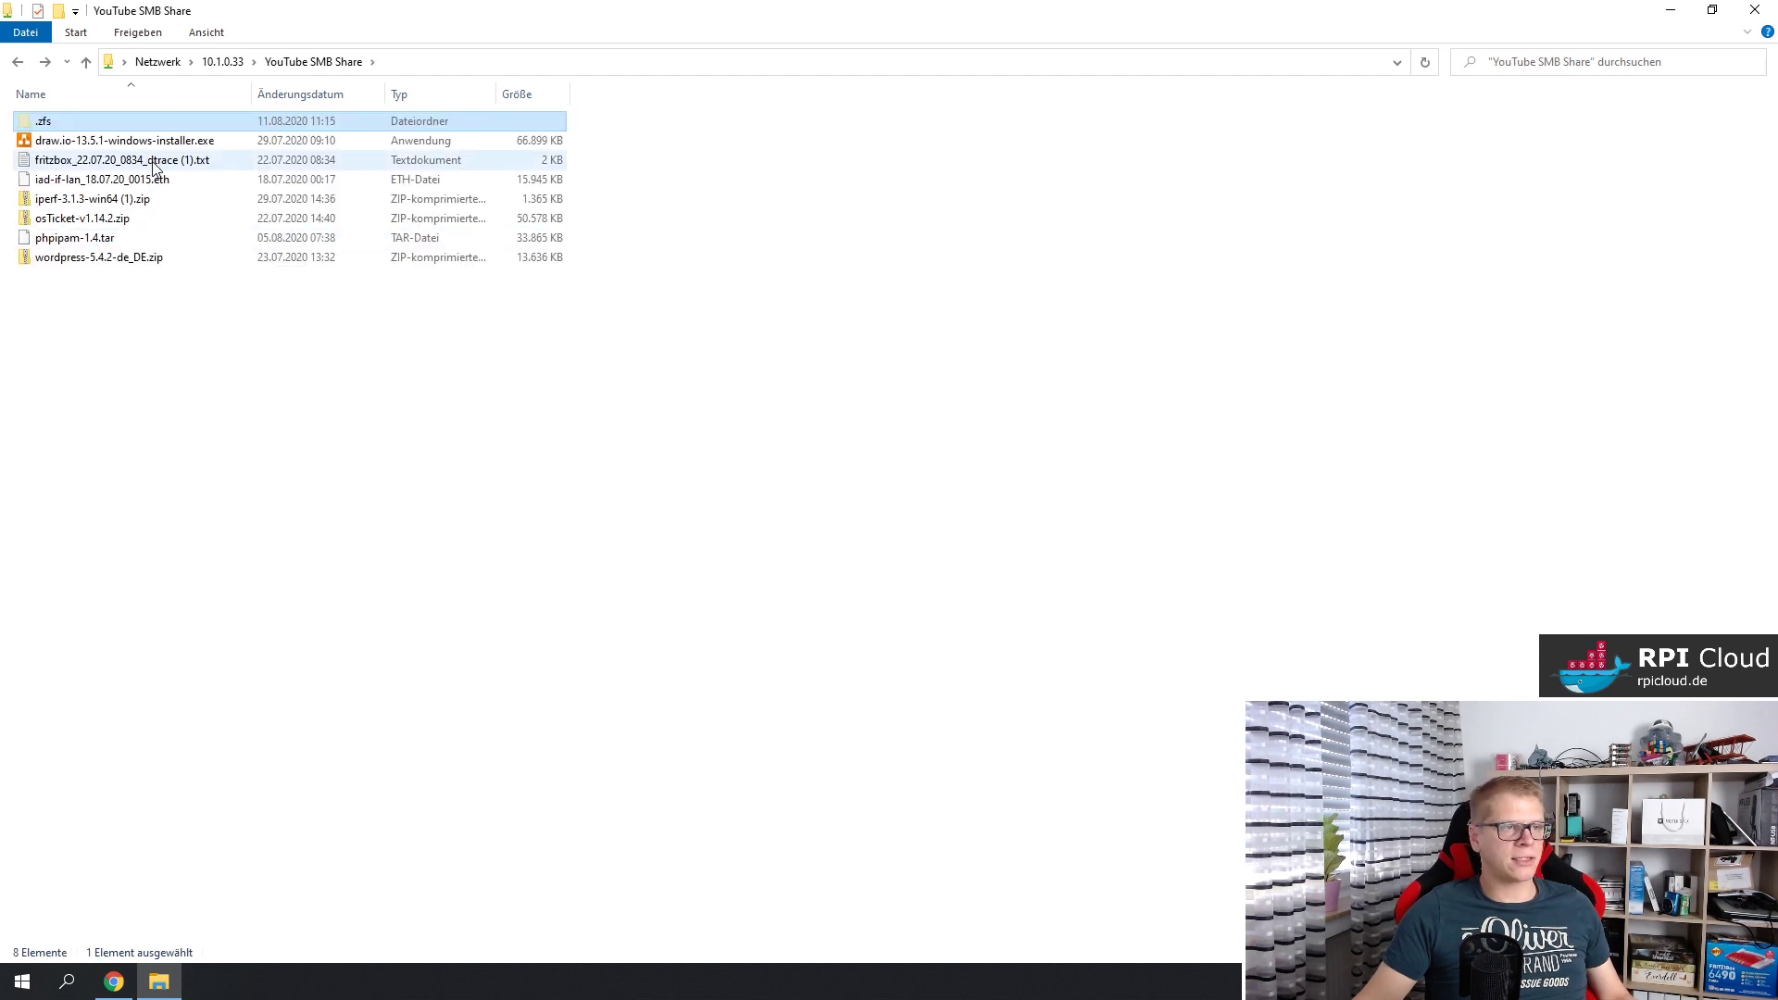
pyautogui.click(212, 425)
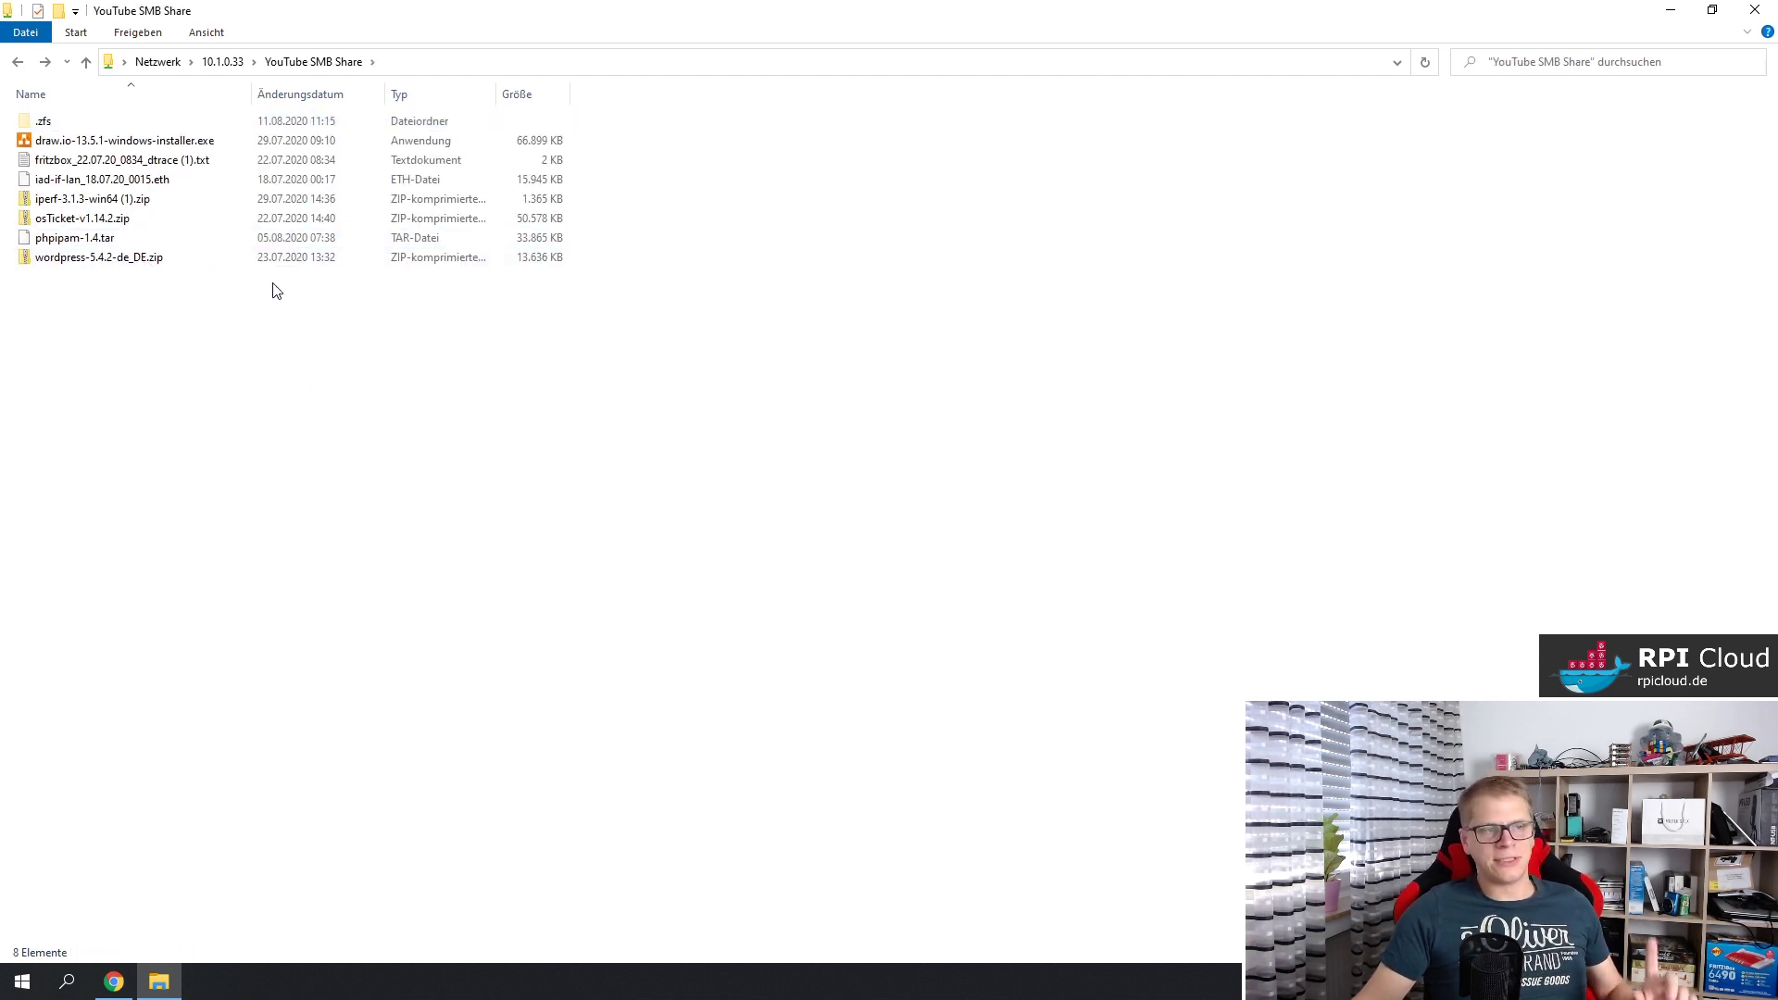
# Delete all seven files from the share's root folder, leaving out .zfs, and refresh the listing.
pyautogui.moveTo(34, 318); pyautogui.dragTo(185, 142)
pyautogui.press('Delete')
pyautogui.press('Return')
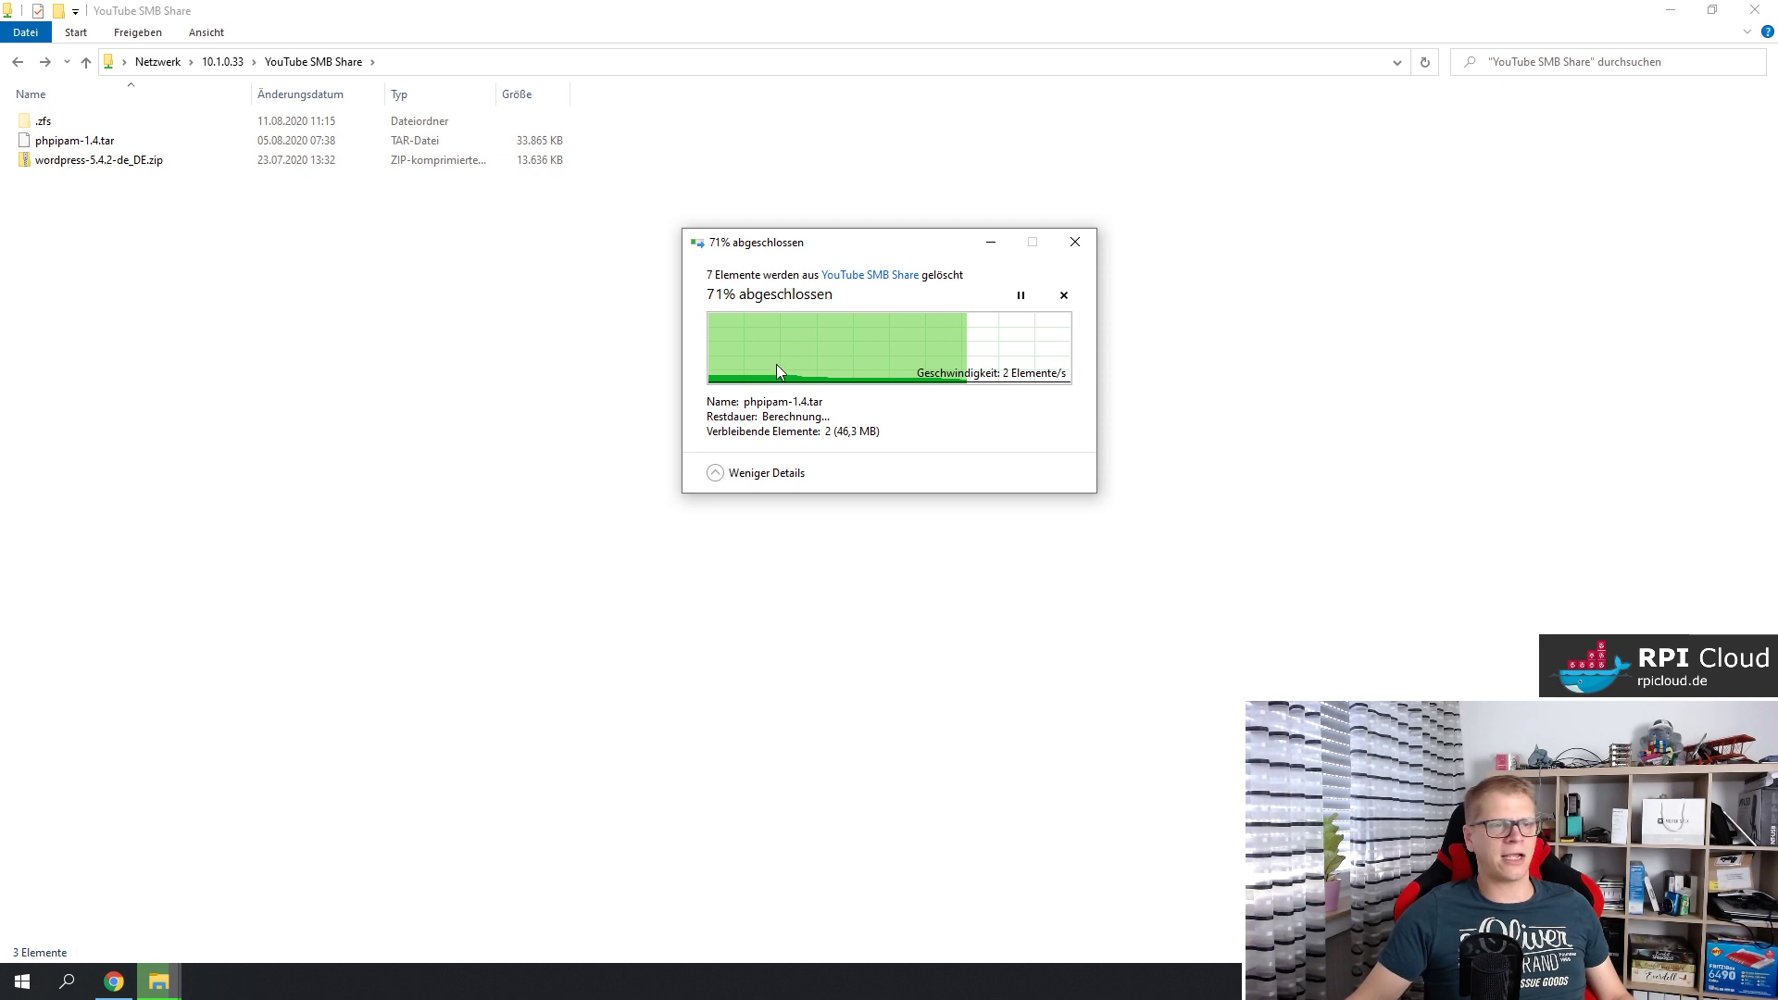
pyautogui.rightClick(645, 315)
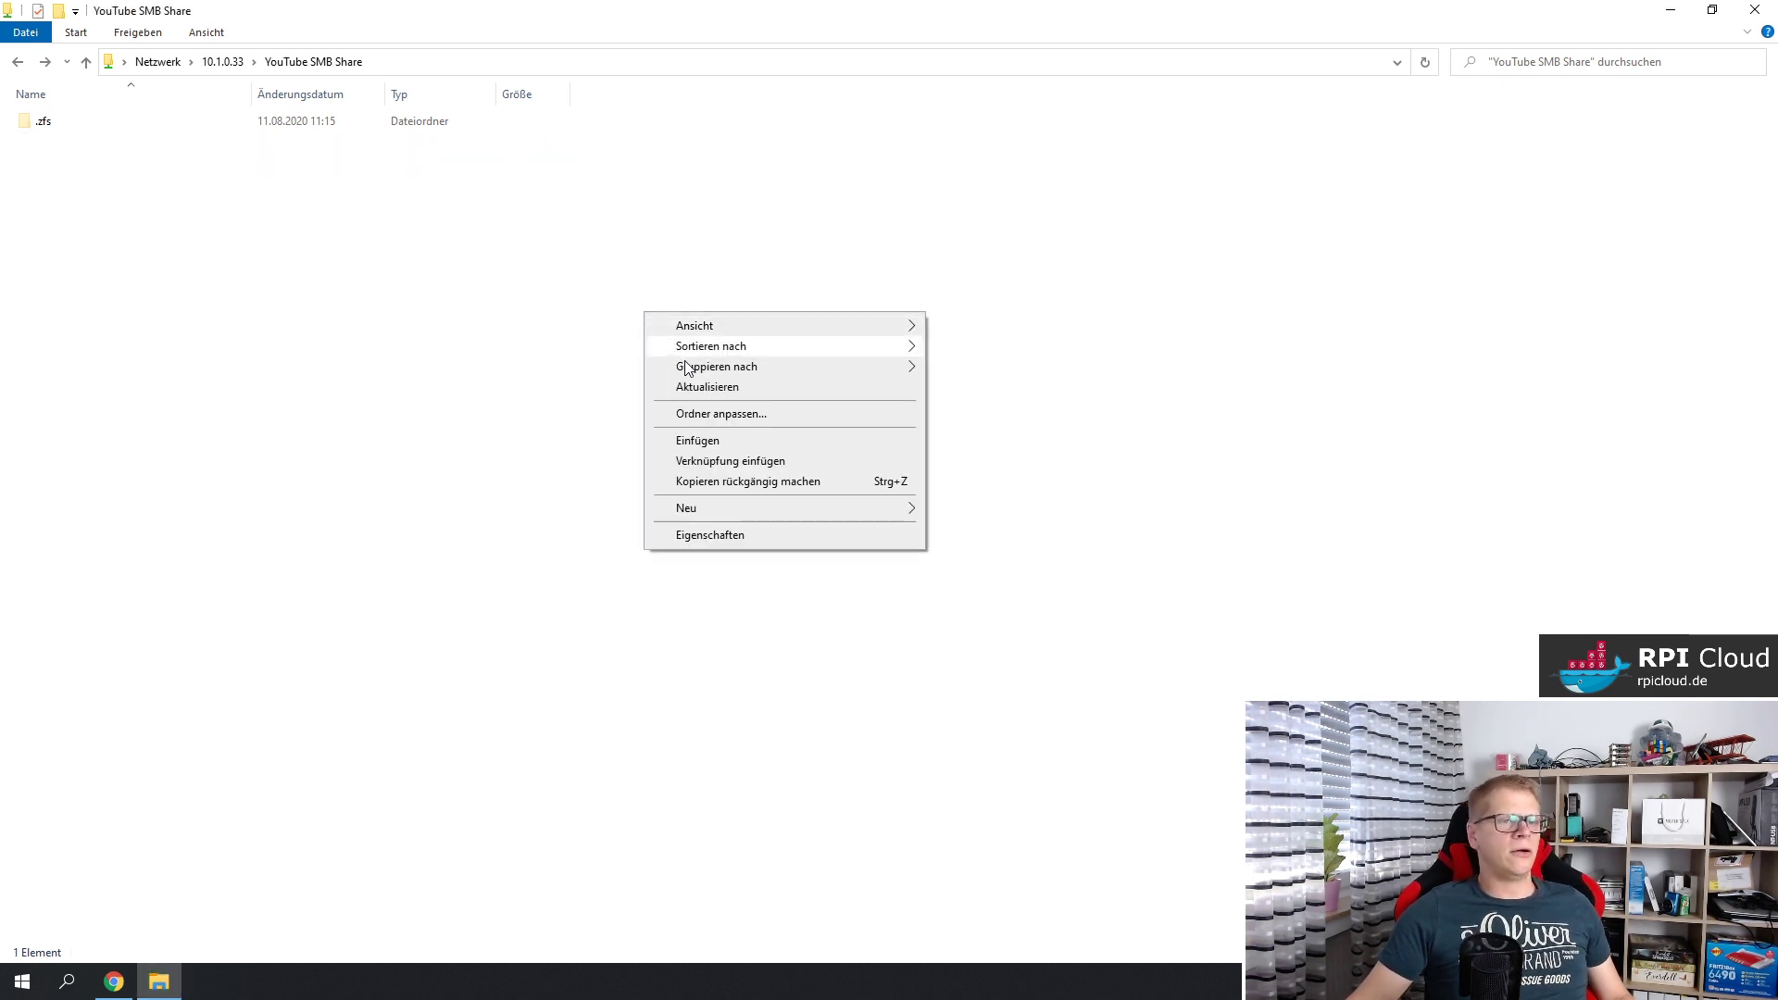
pyautogui.click(707, 387)
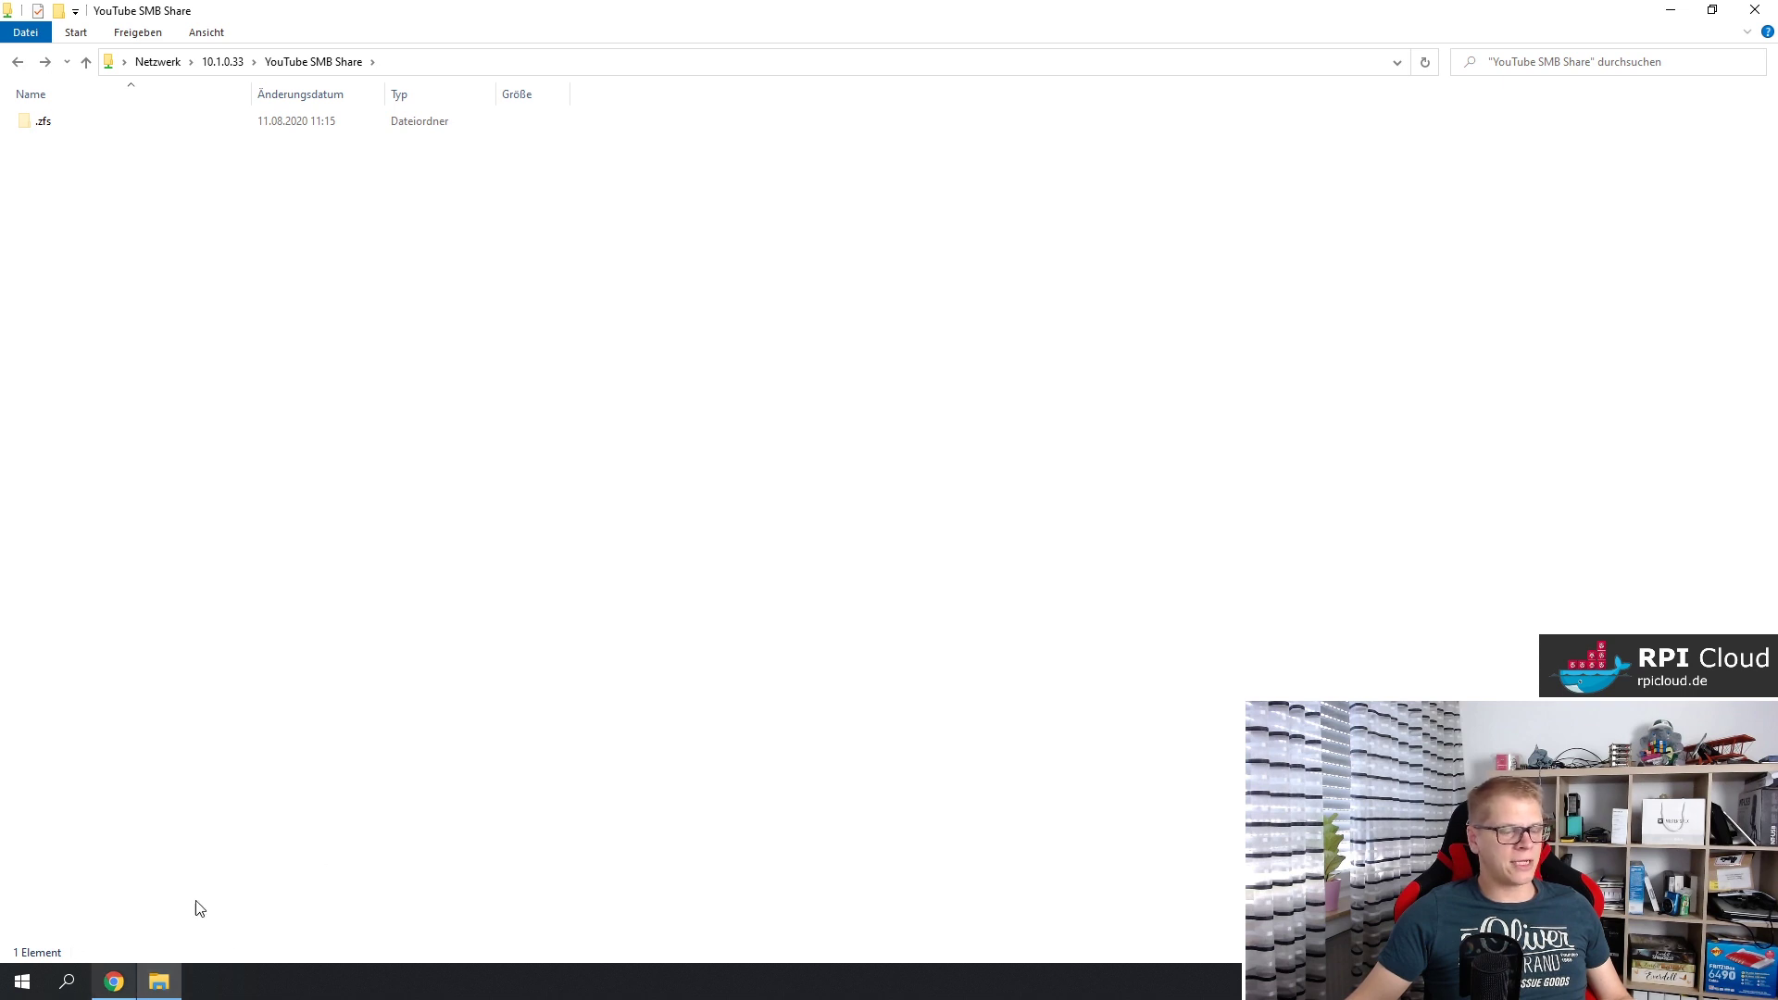
# Switch to FreeNAS in Chrome, check the pool's datasets and examine the used and referenced sizes in the DS1/YouTube snapshot's details.
pyautogui.click(112, 983)
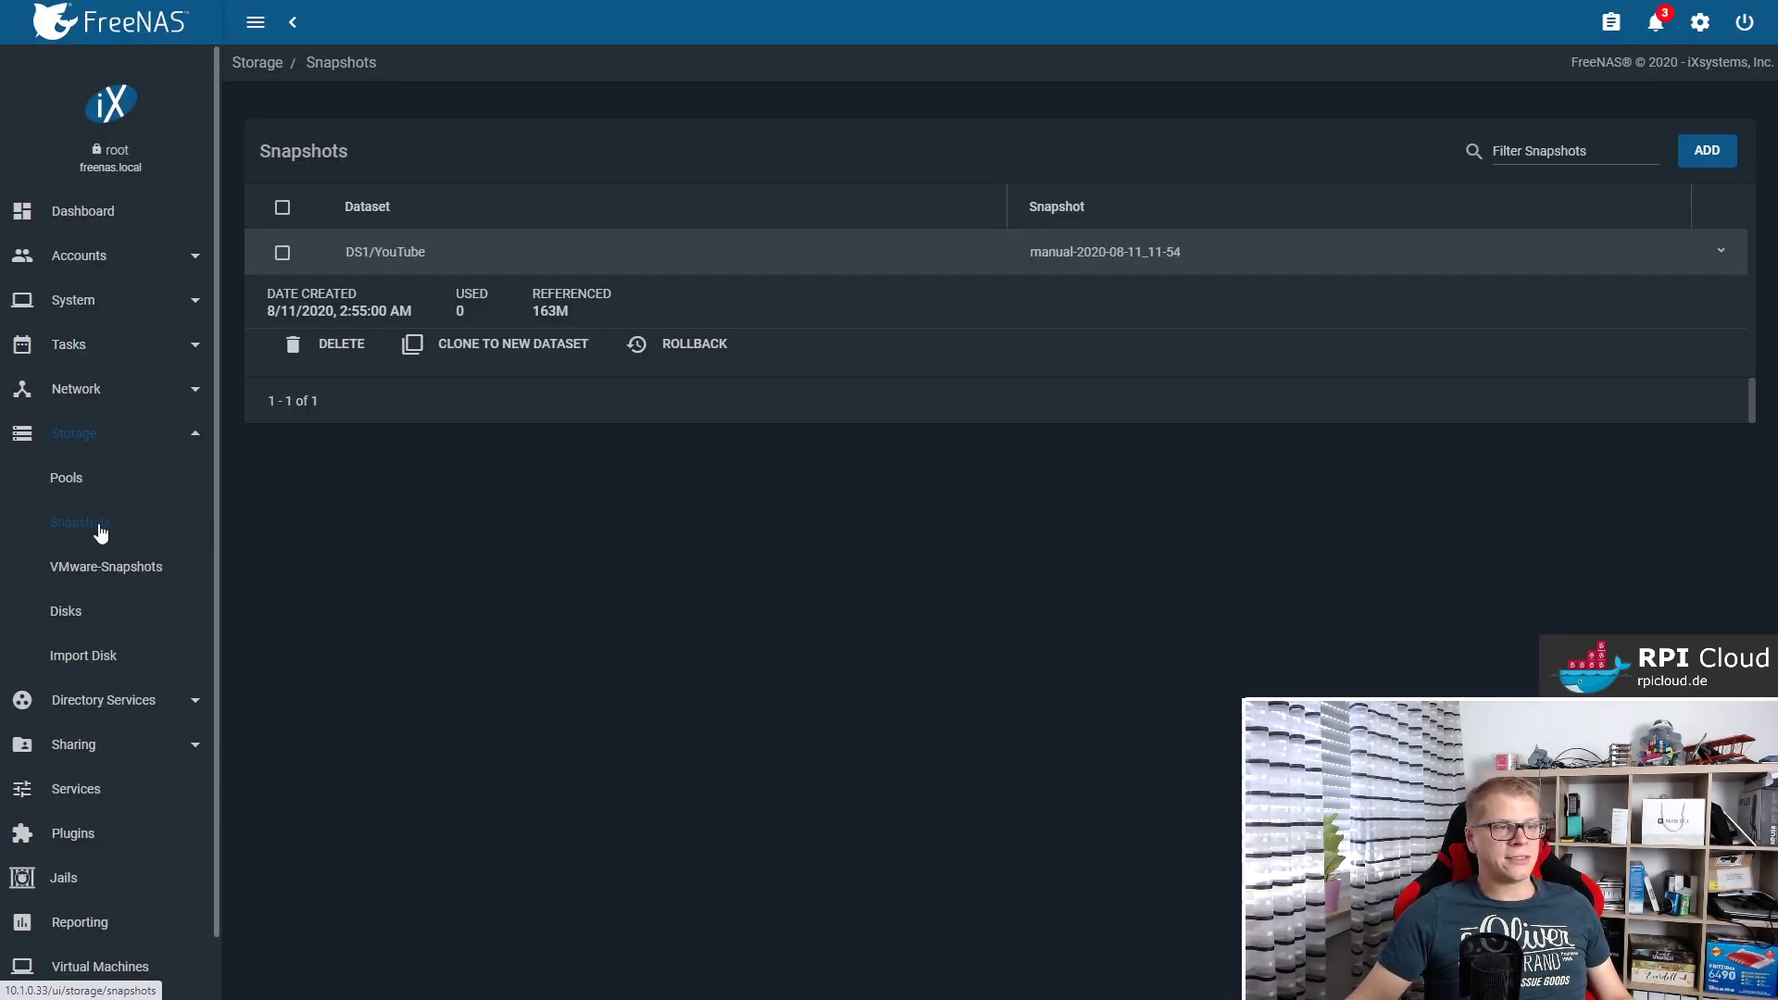
pyautogui.click(85, 489)
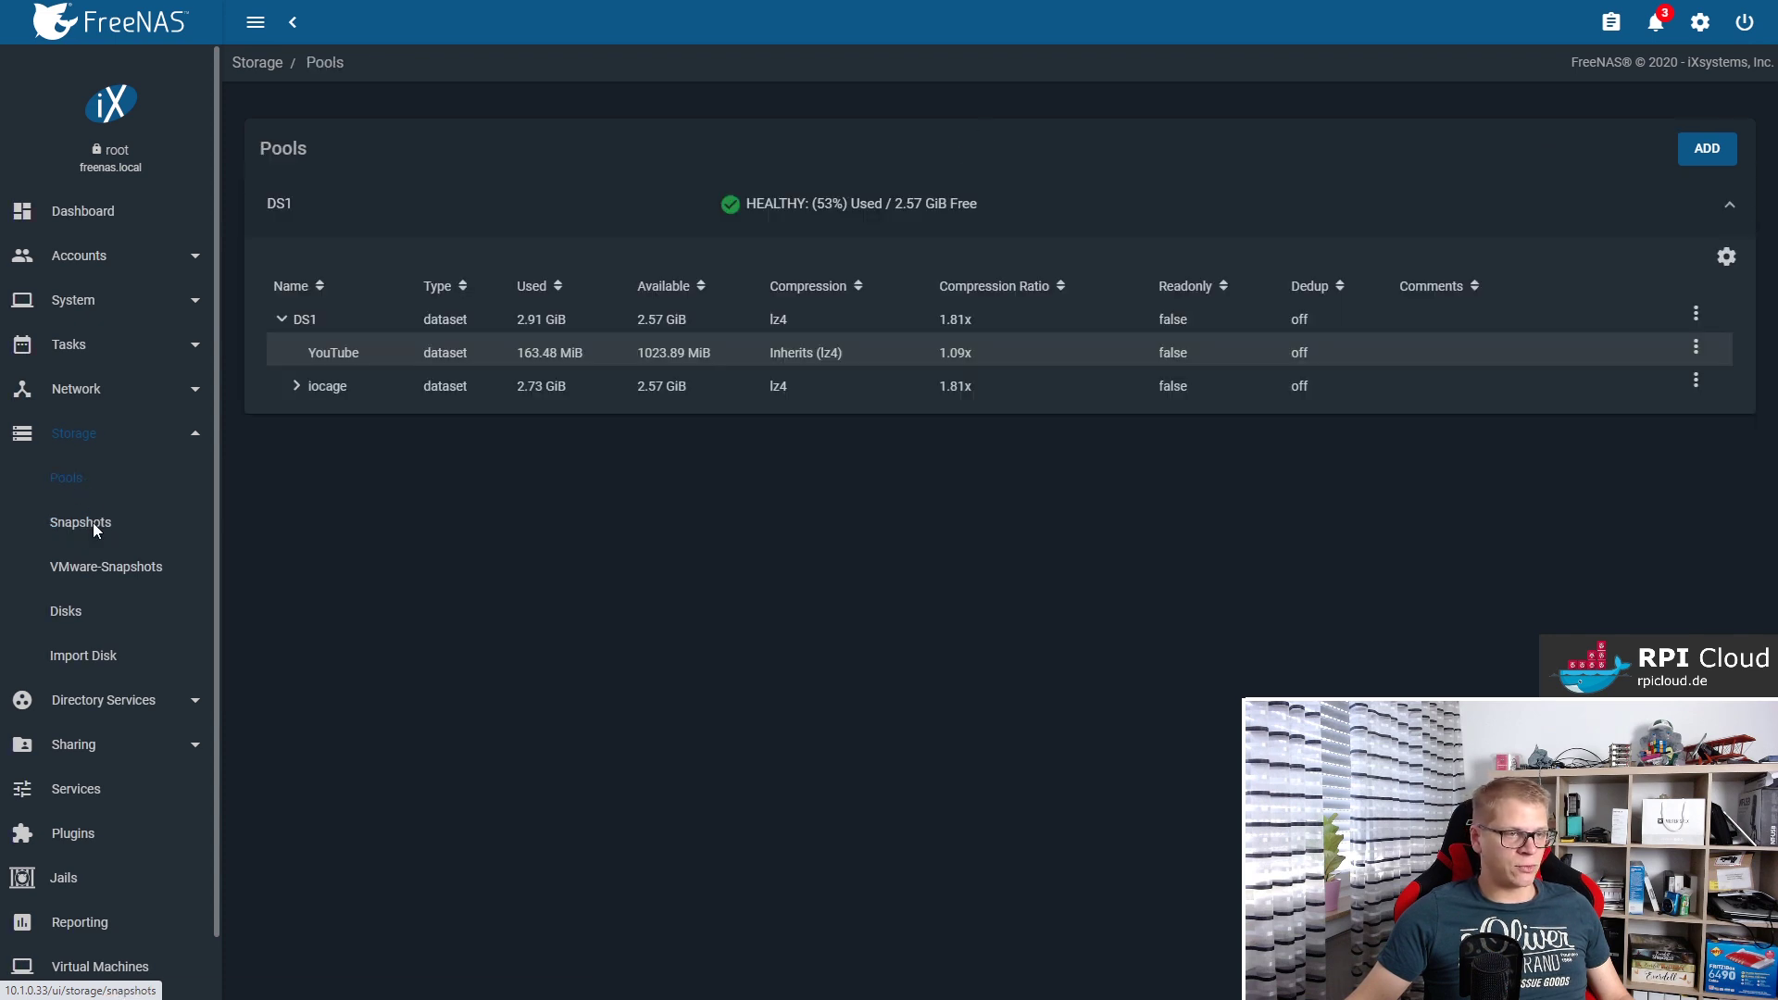
pyautogui.click(93, 523)
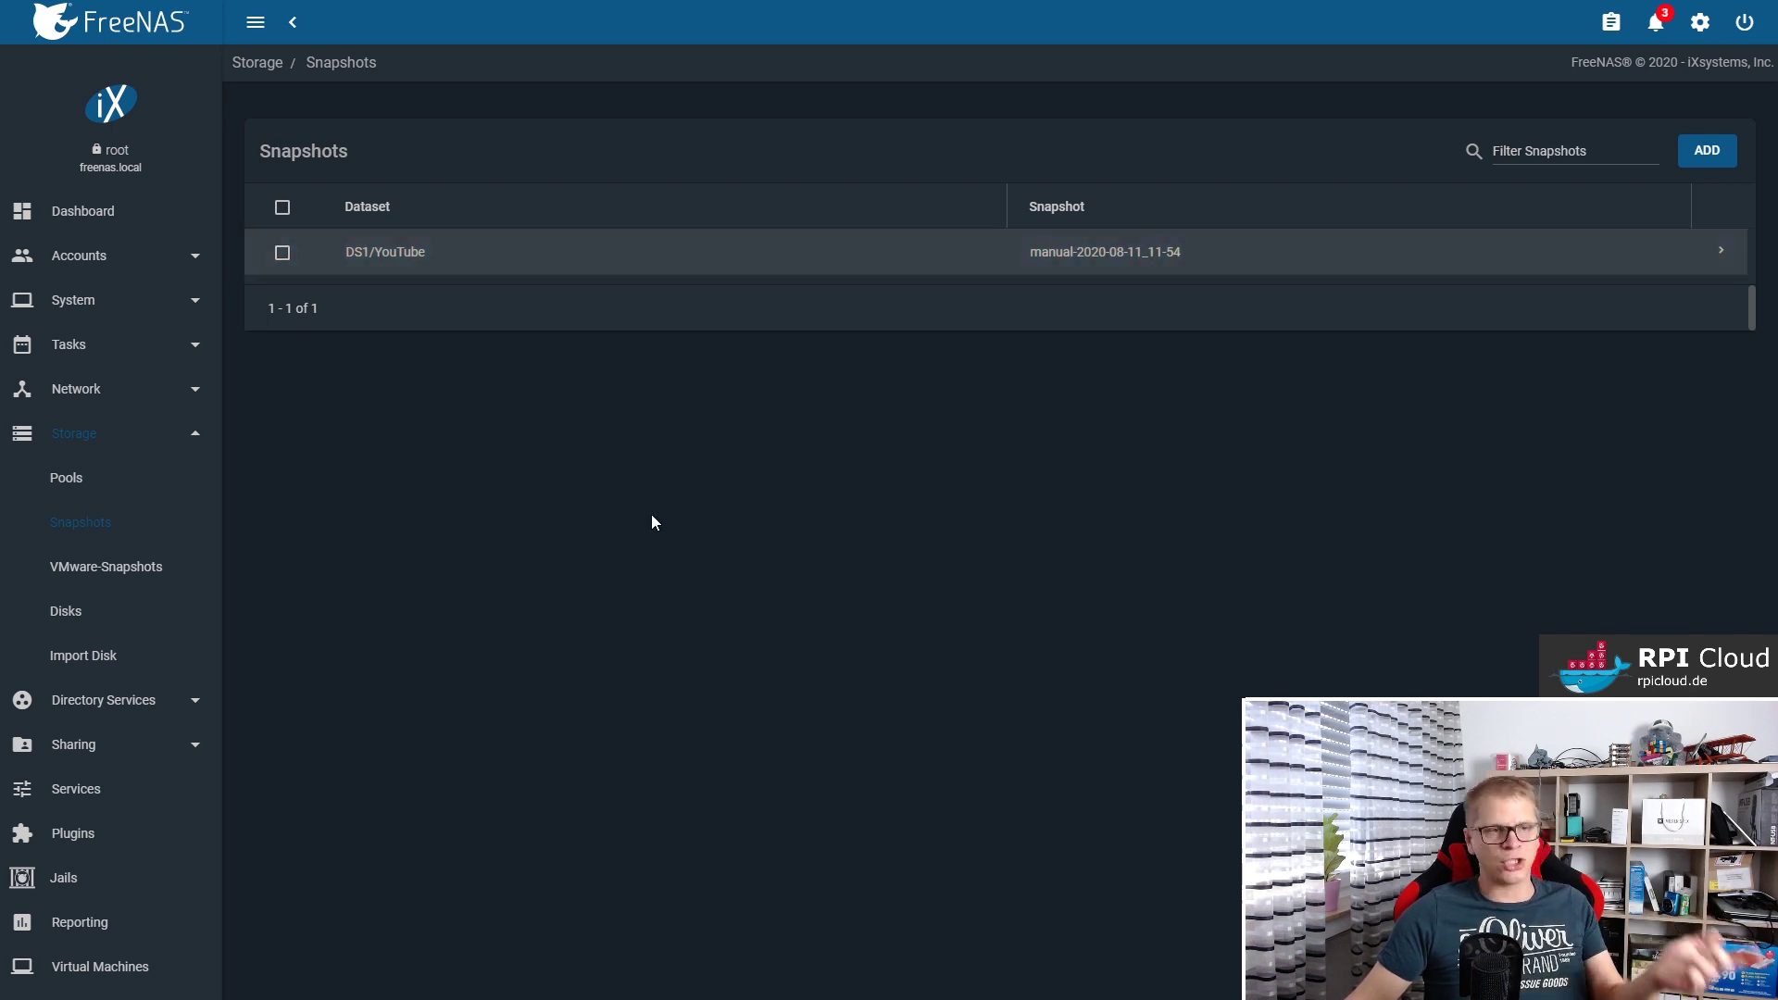
pyautogui.click(1724, 258)
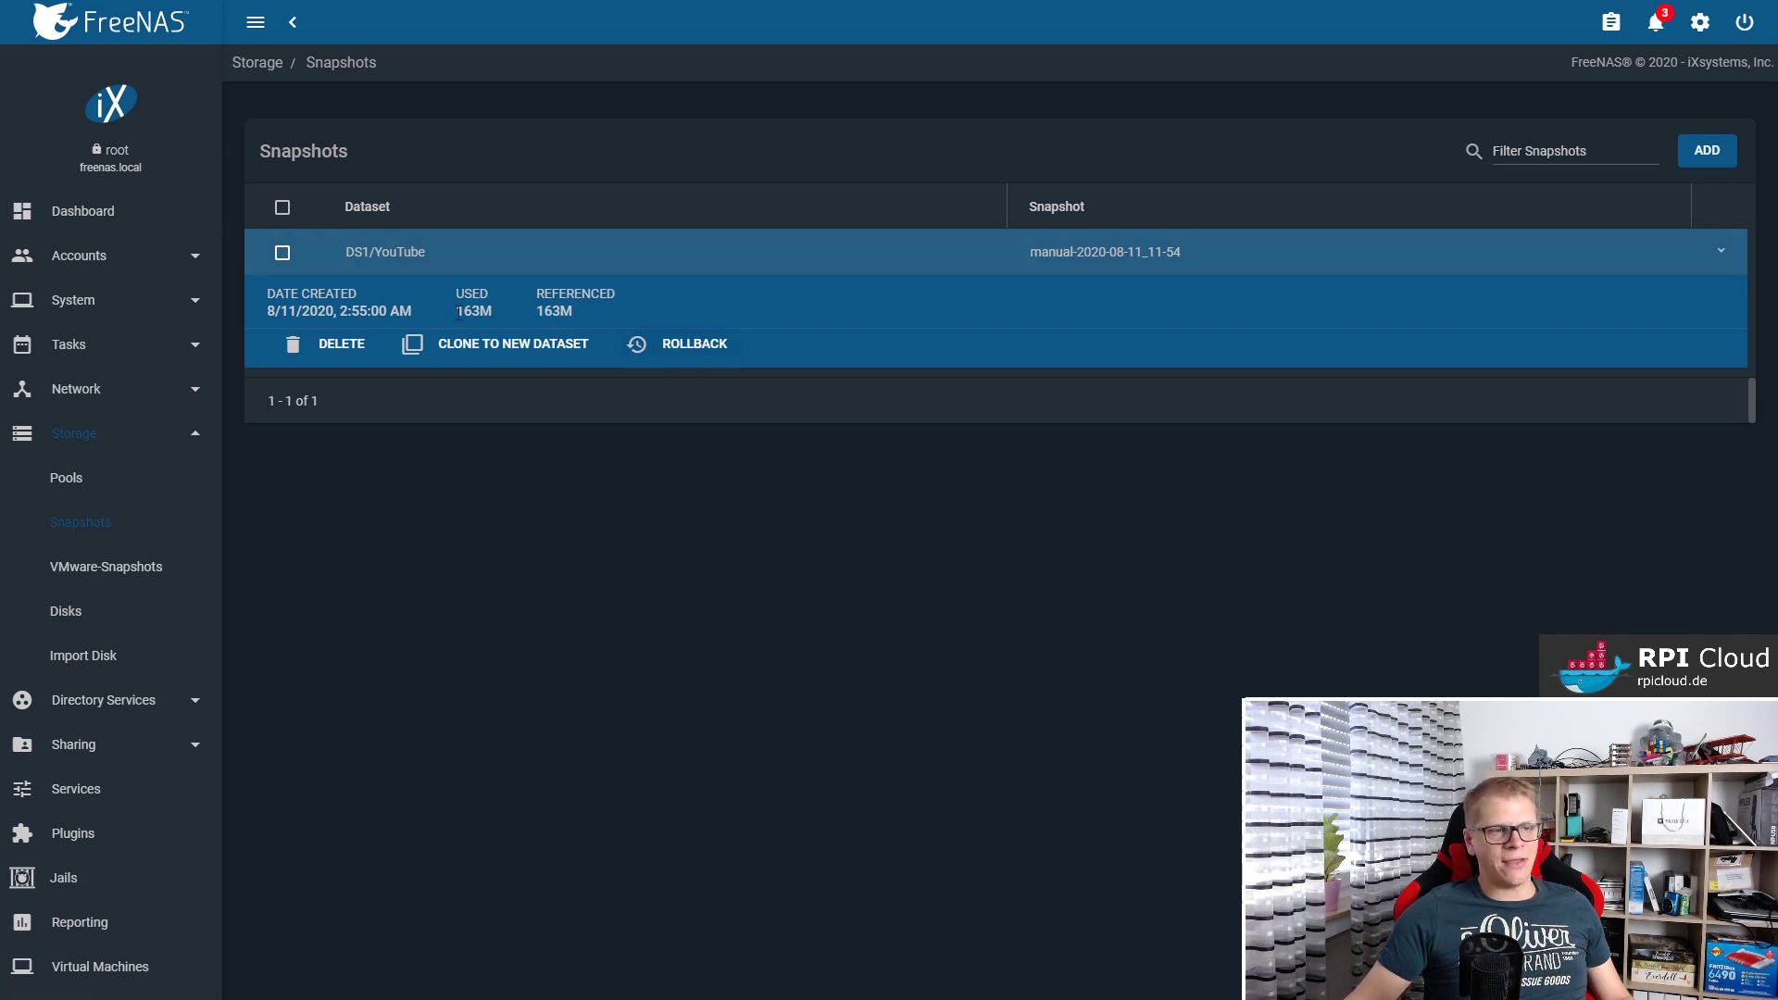
pyautogui.moveTo(468, 311); pyautogui.dragTo(493, 311)
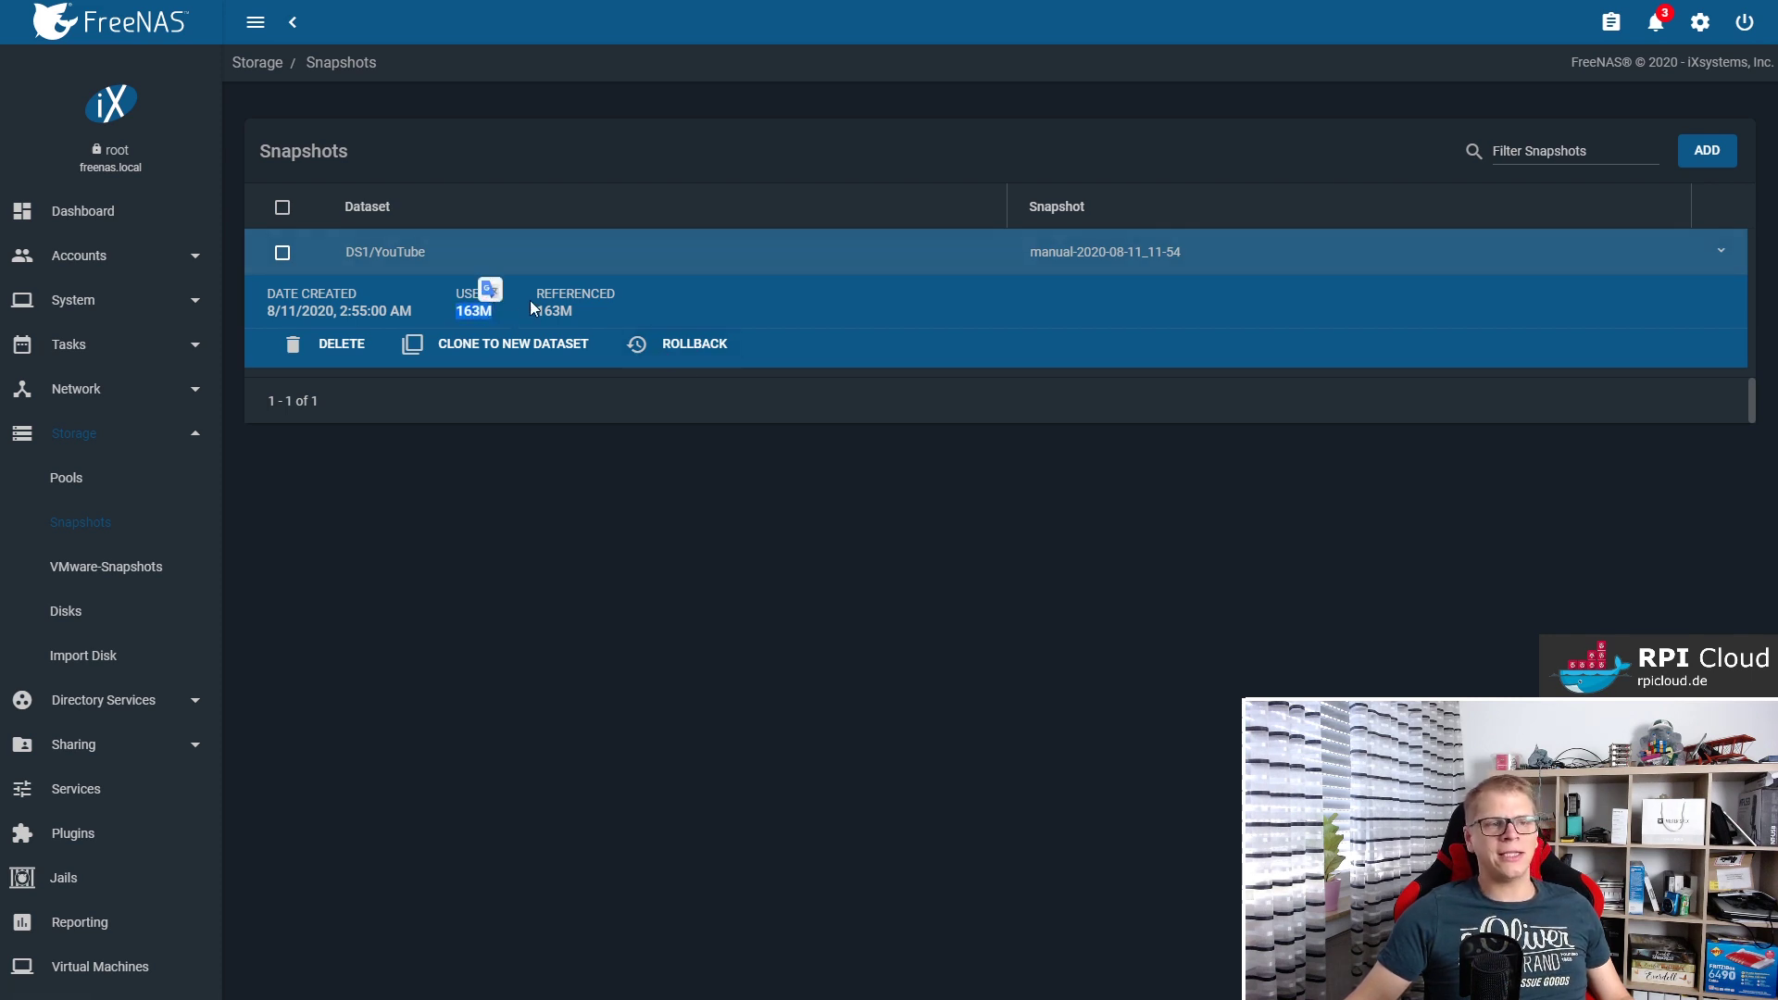
pyautogui.click(531, 315)
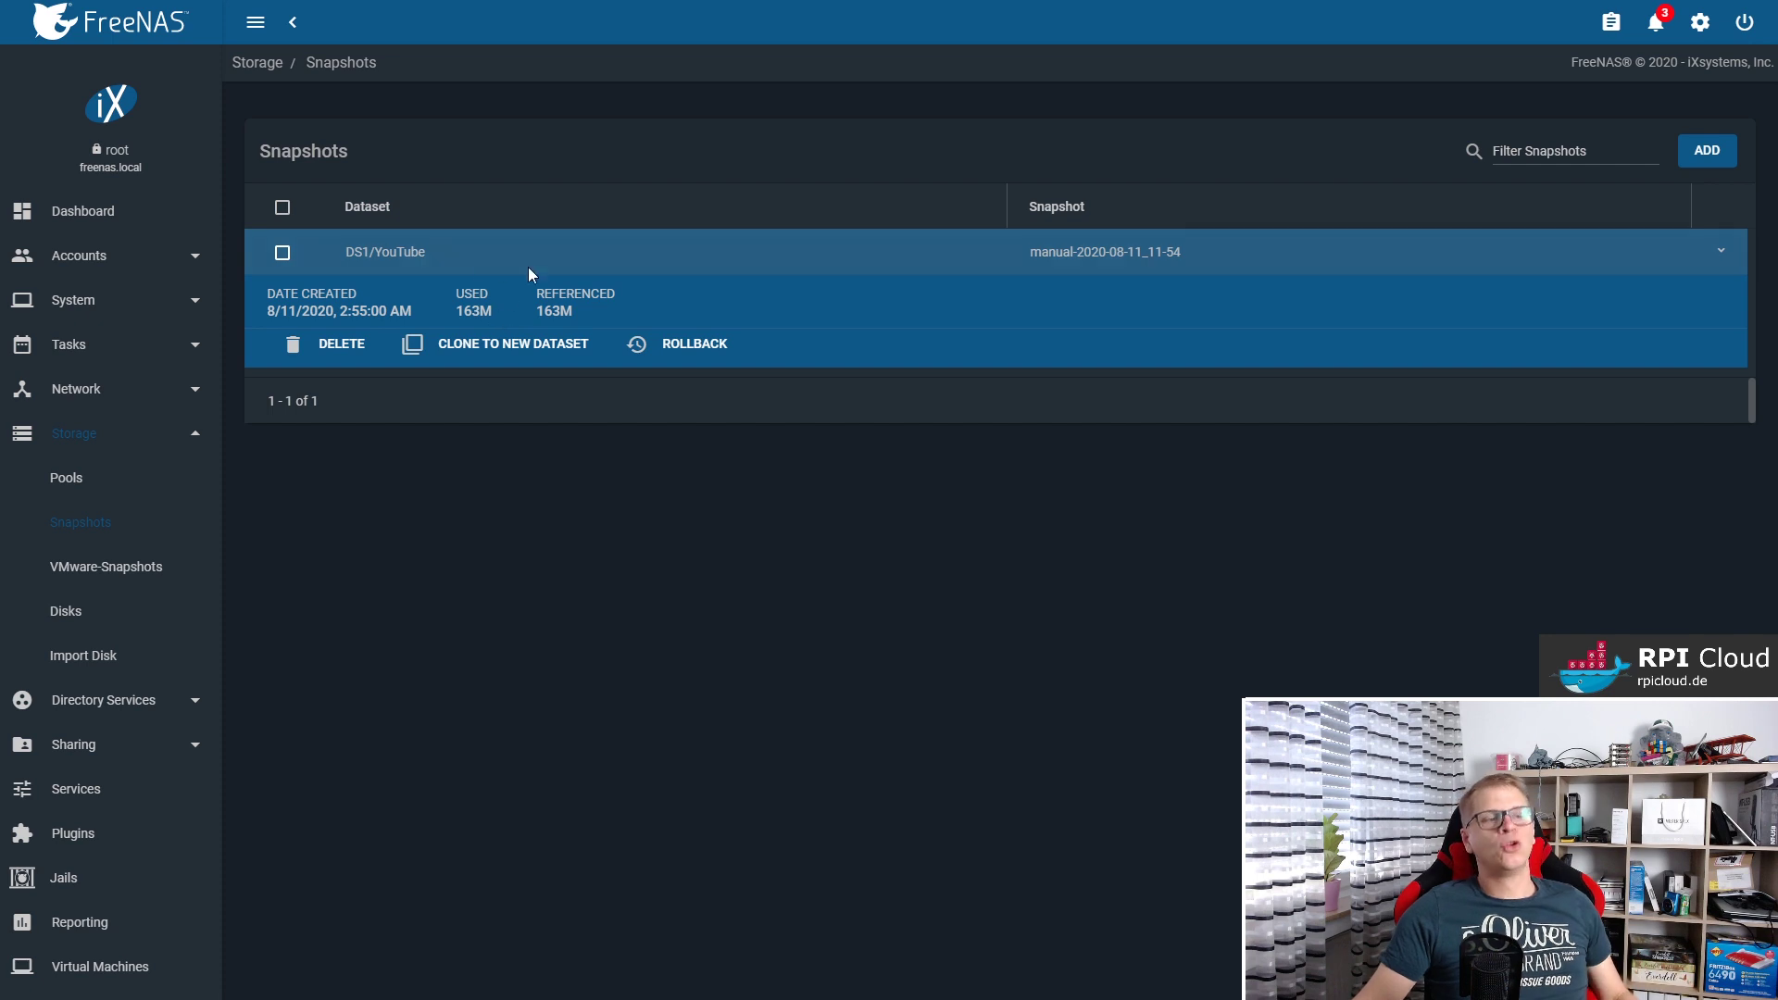
# Roll the DS1/YouTube dataset back to the manual-2020-08-11_11-54 snapshot, confirming the warning.
pyautogui.click(691, 346)
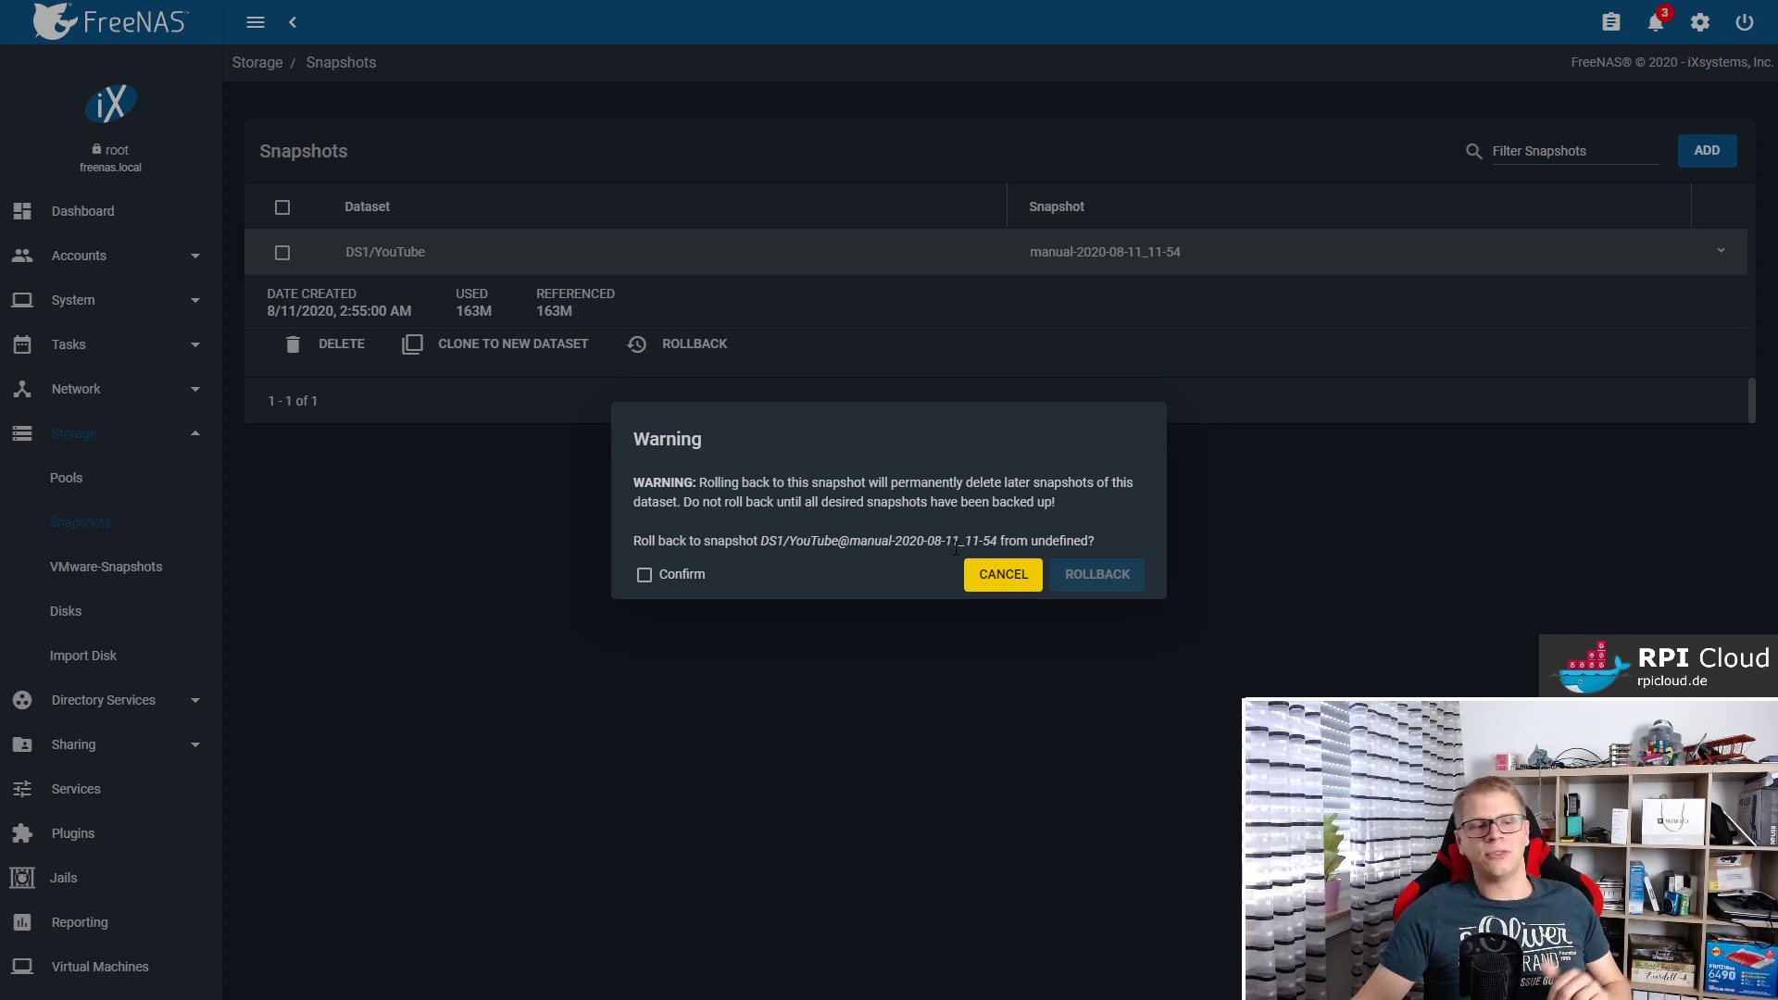
pyautogui.click(676, 577)
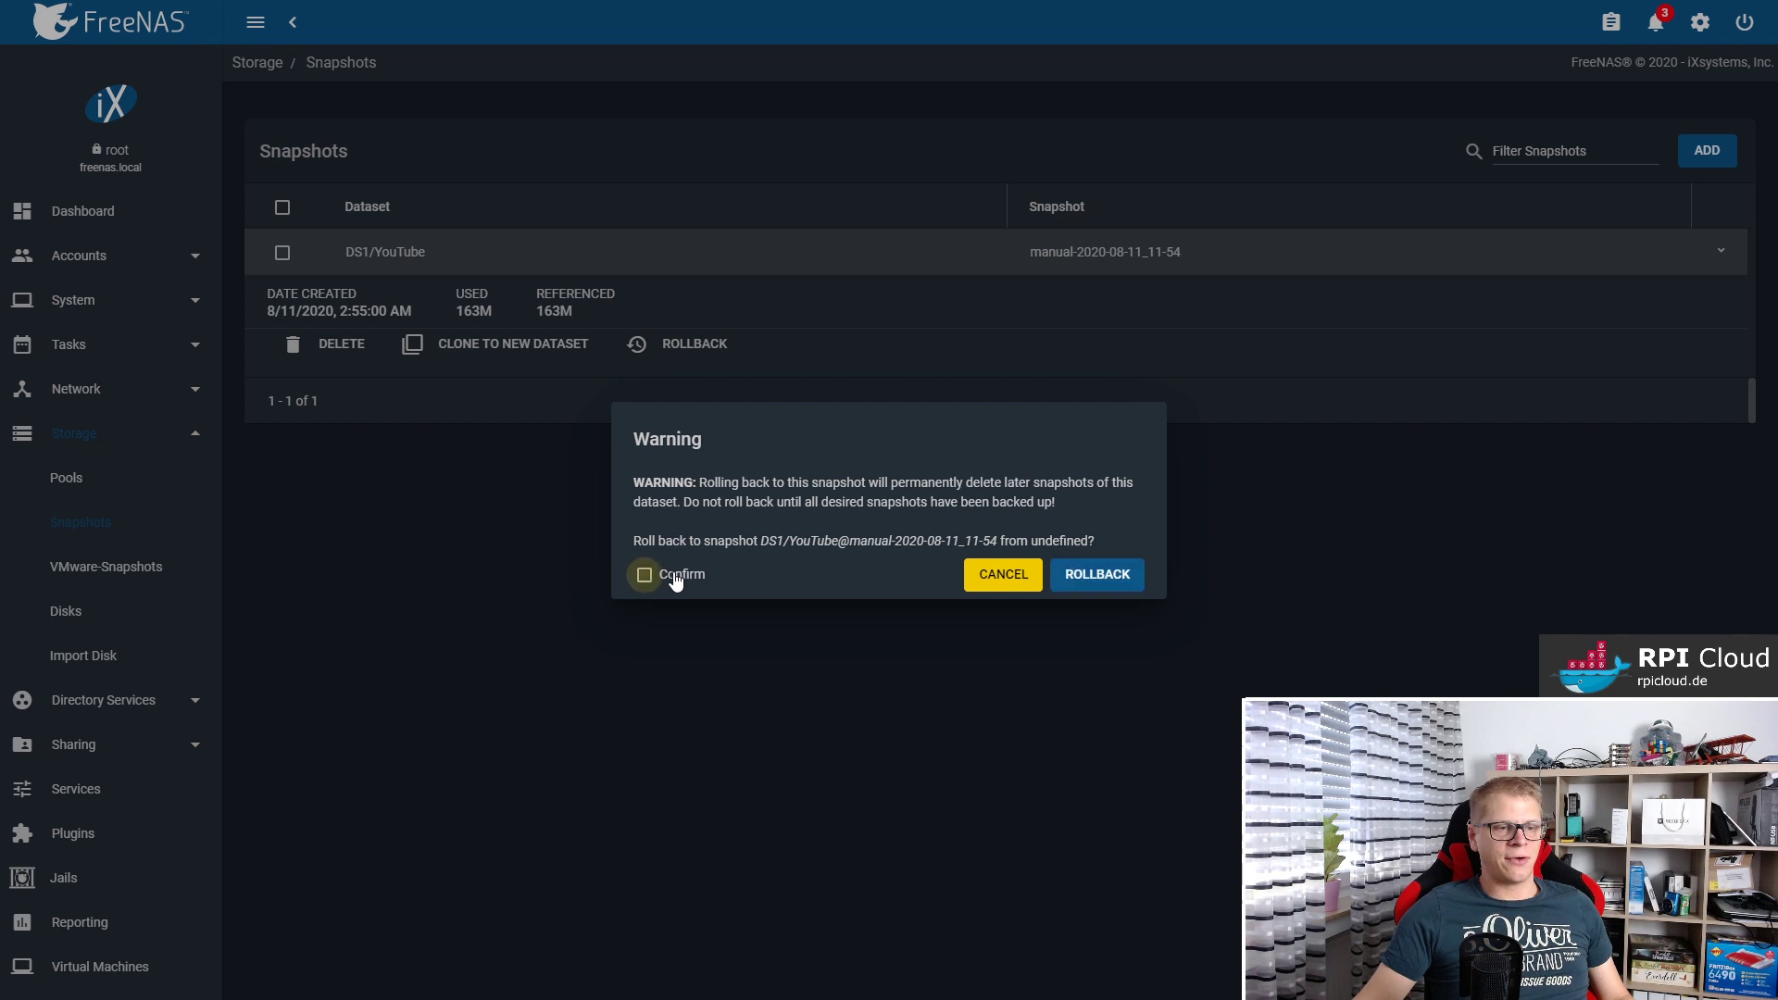
pyautogui.click(1095, 576)
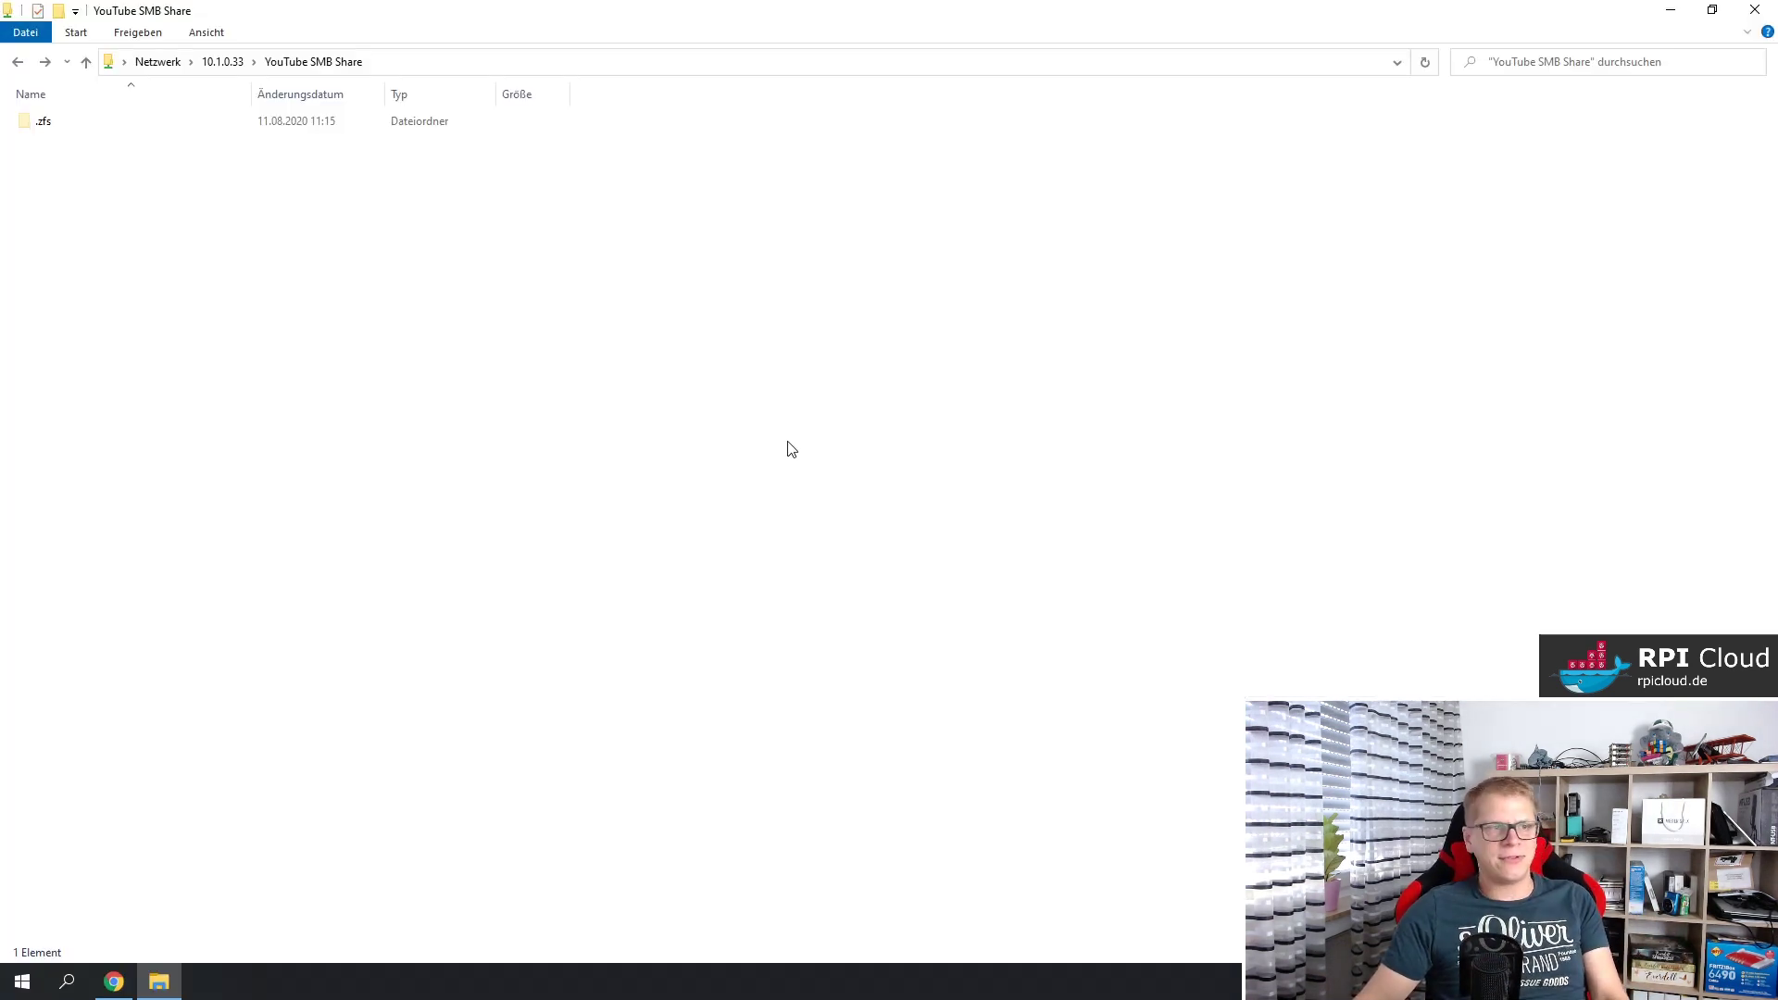
# Refresh the share's root listing, check which snapshots the .zfs snapshot folder holds, and return to the root.
pyautogui.rightClick(684, 329)
pyautogui.click(744, 401)
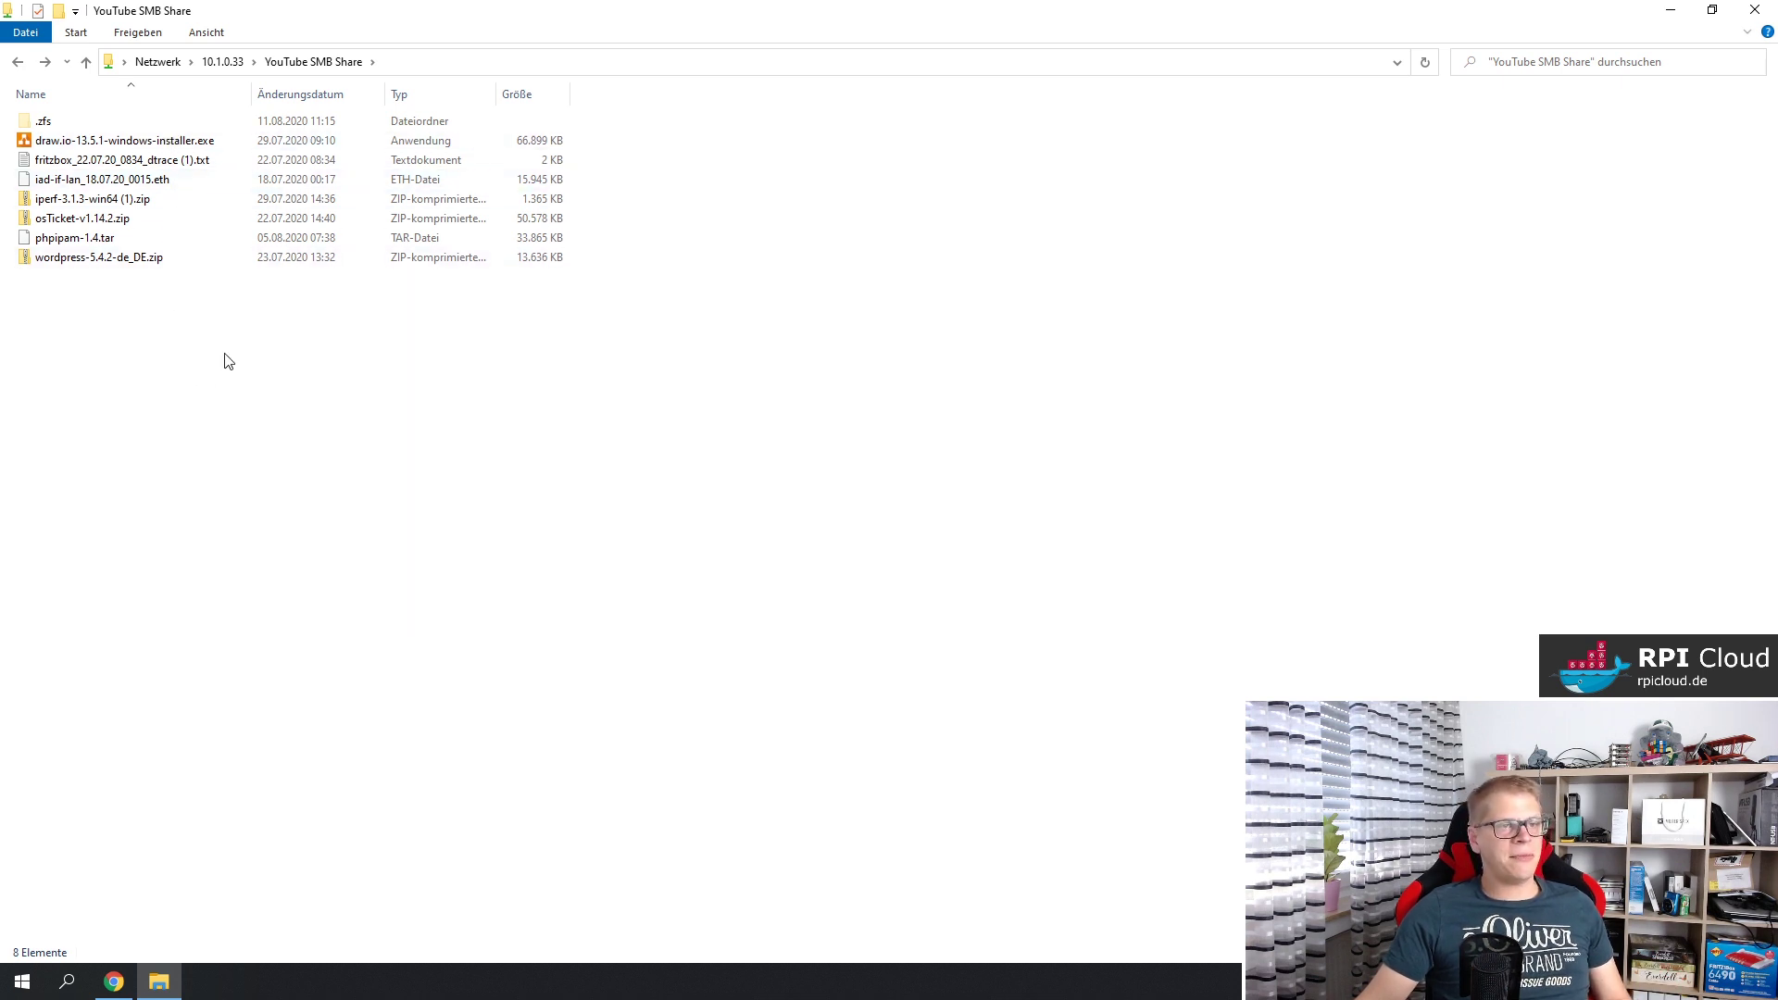
pyautogui.doubleClick(104, 124)
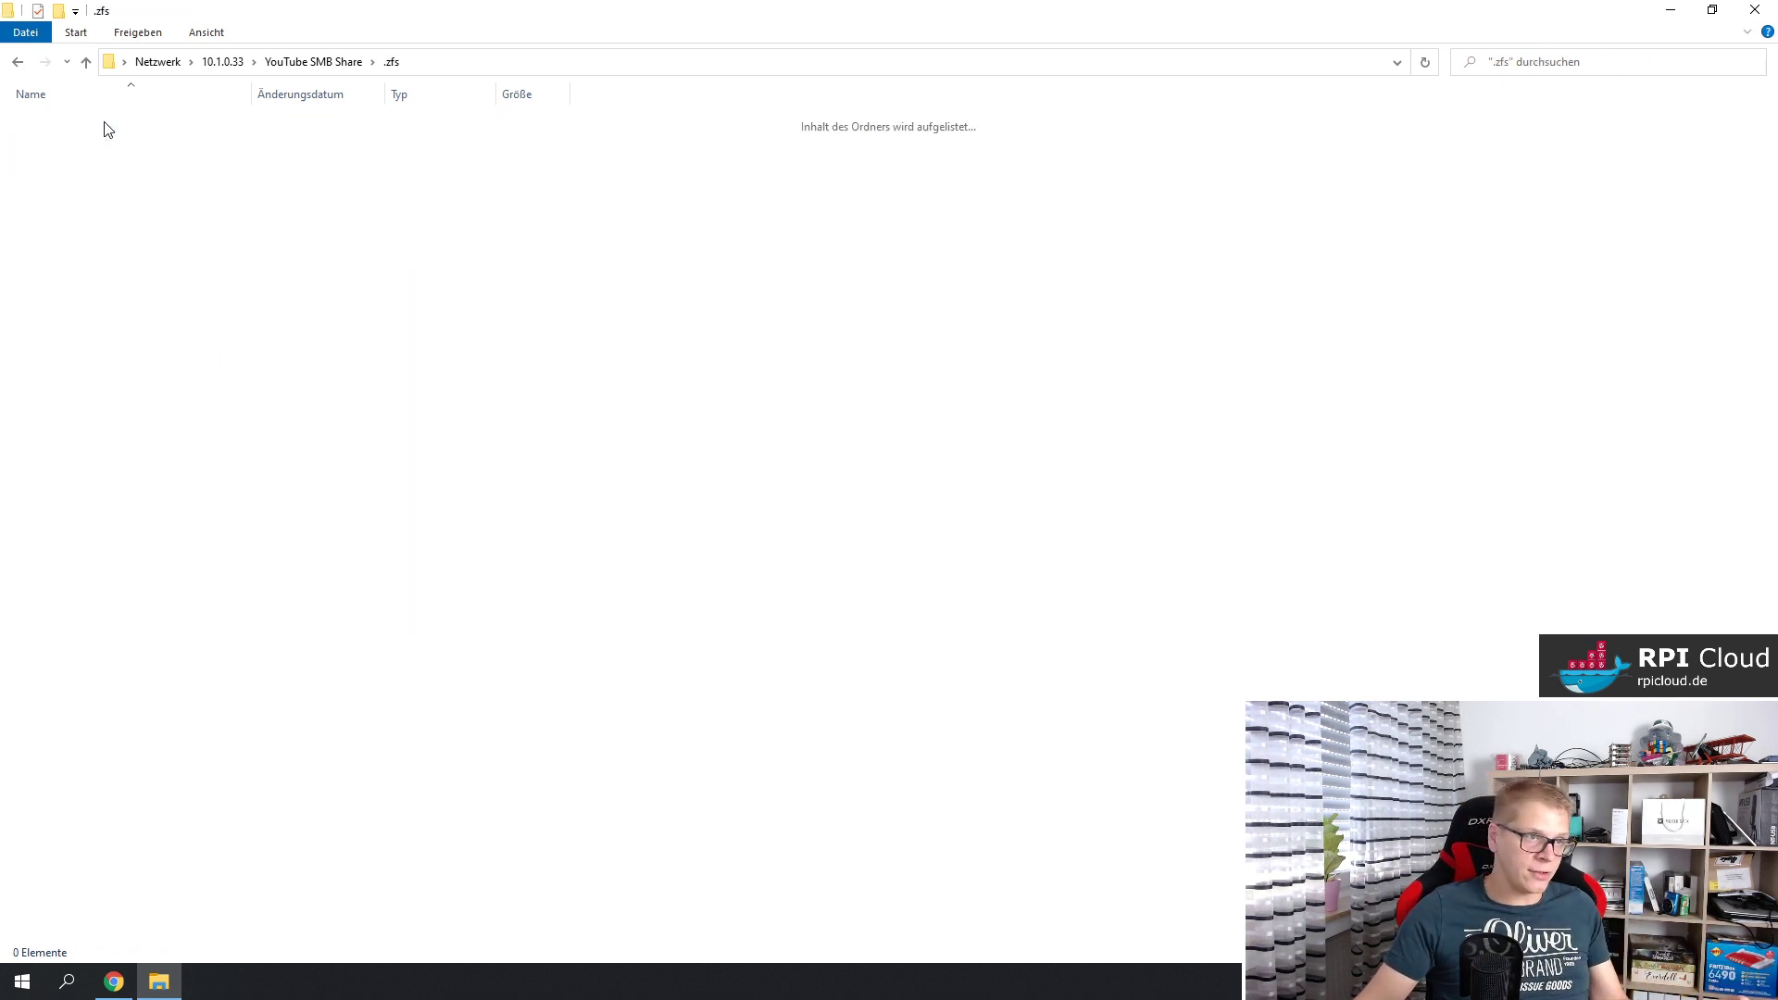
pyautogui.doubleClick(97, 124)
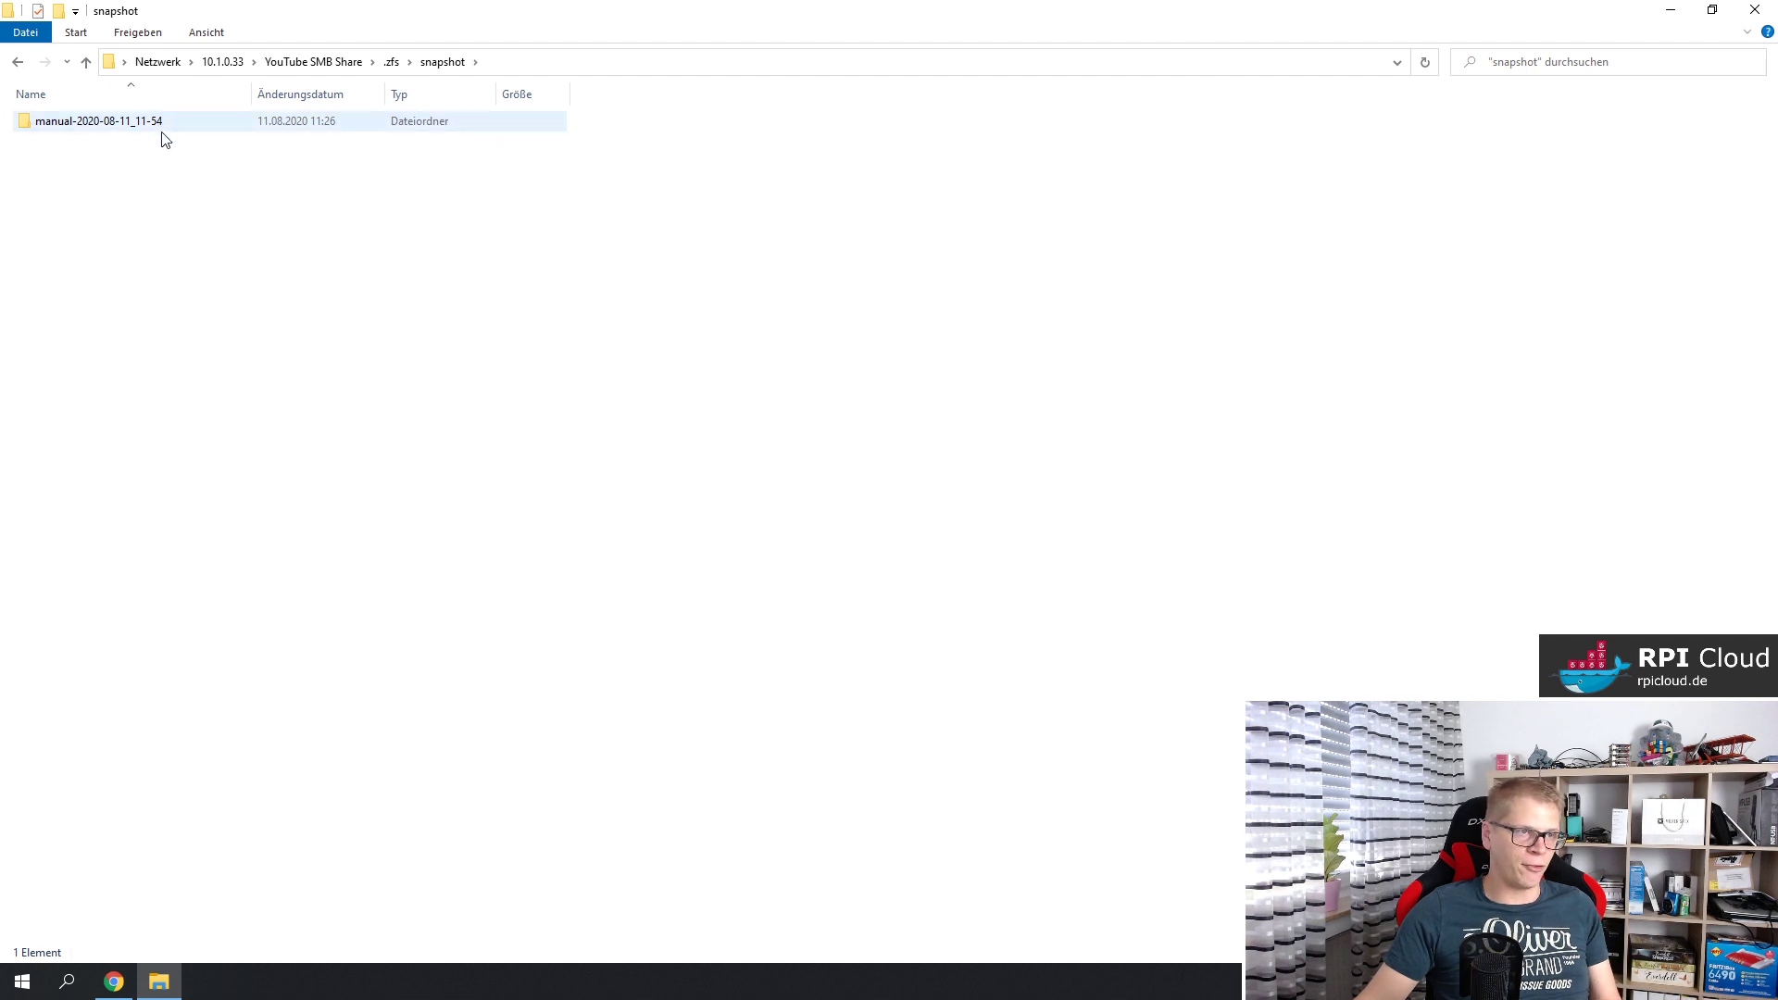
pyautogui.press('BackSpace')
pyautogui.press('BackSpace')
pyautogui.click(322, 336)
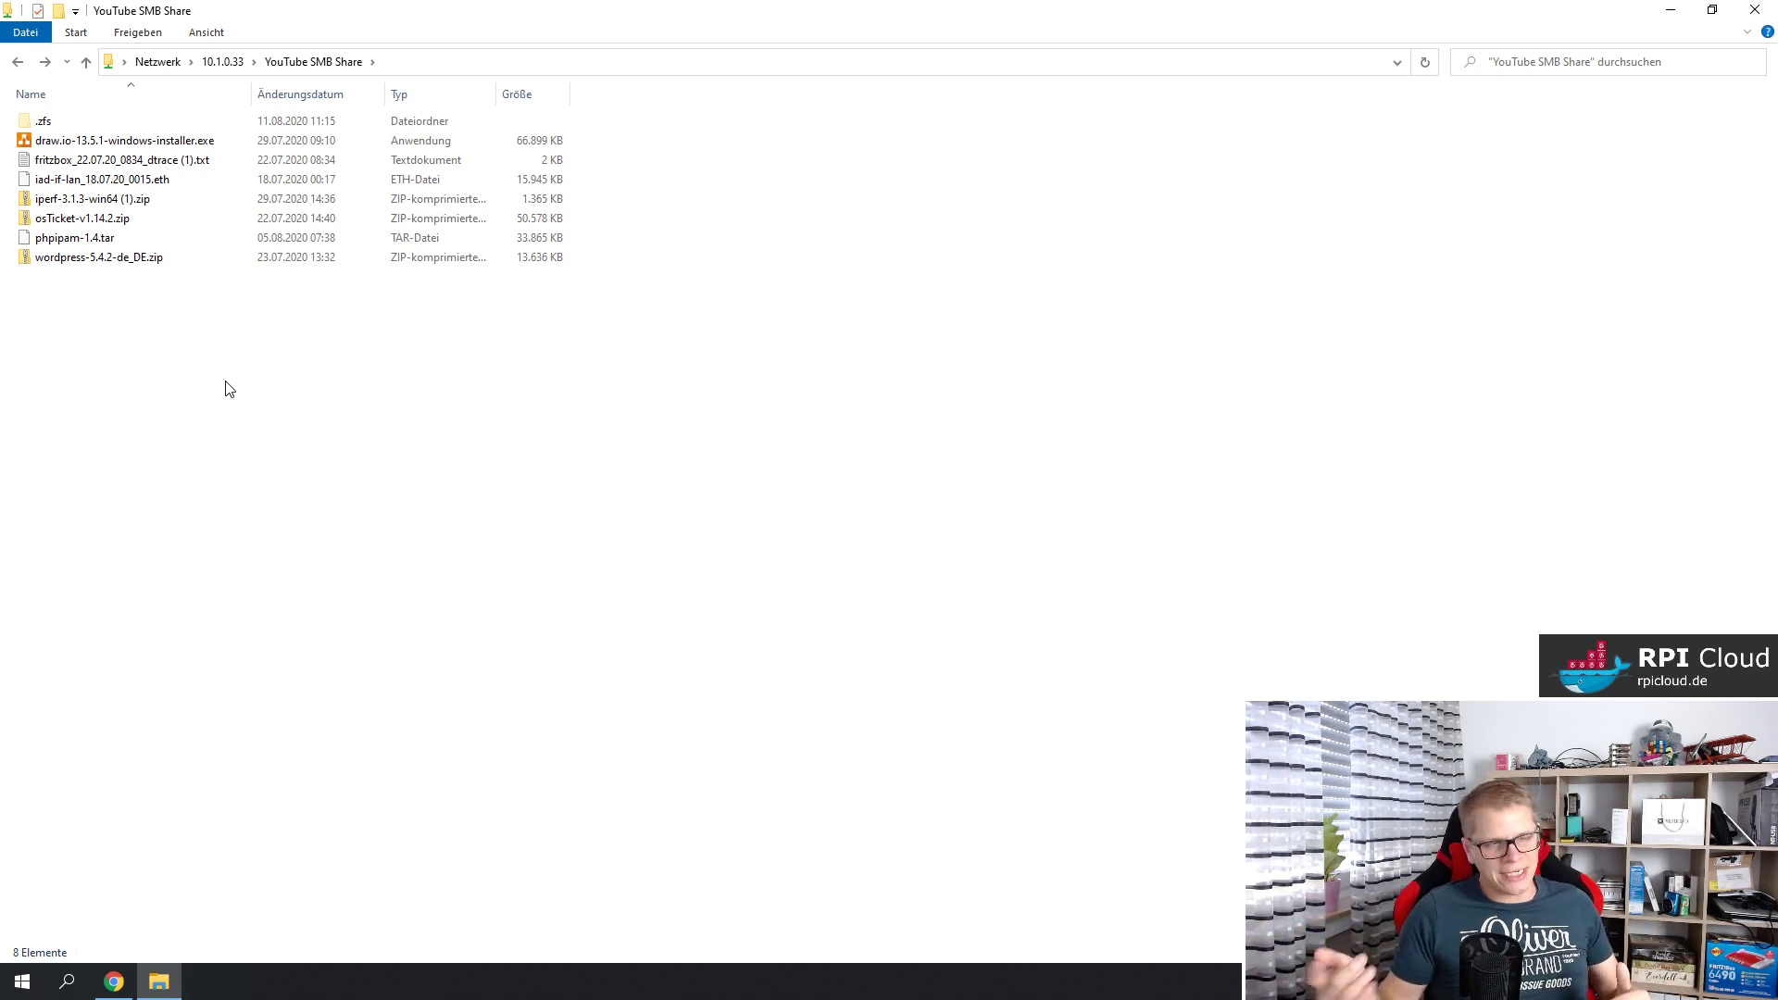
# Inspect the files inside the manual-2020-08-11_11-54 folder under .zfs/snapshot and go back up to the share's root.
pyautogui.doubleClick(55, 121)
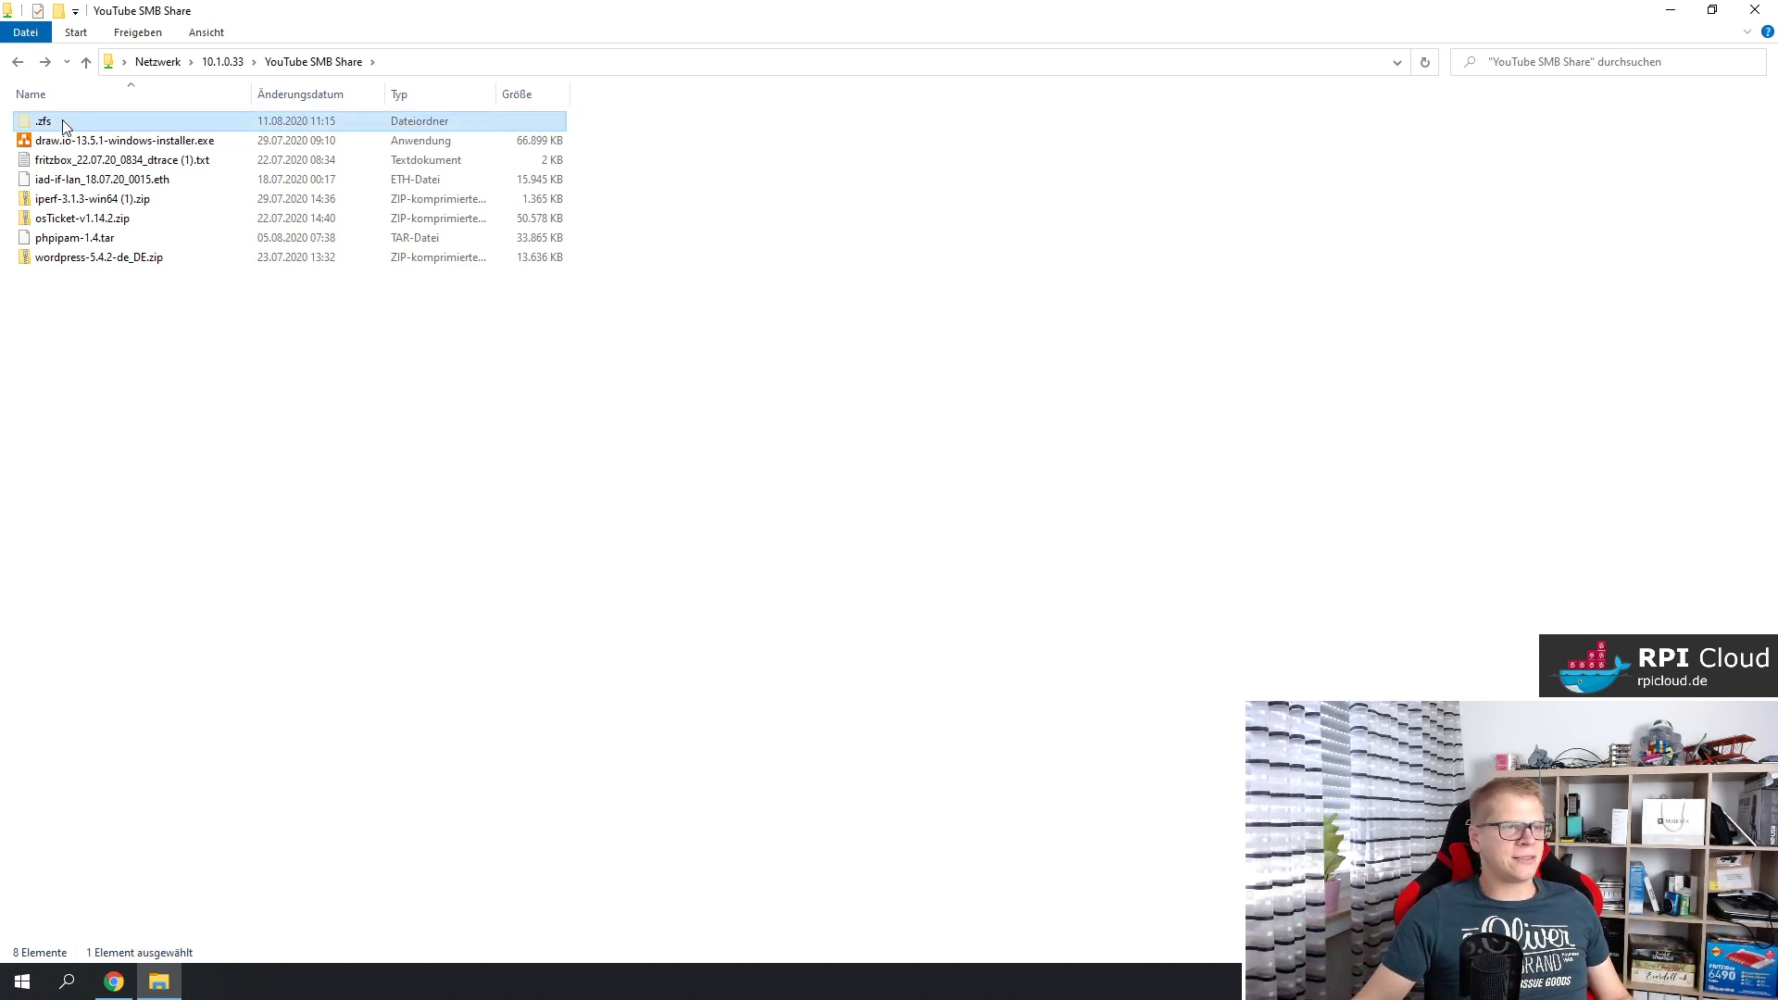
pyautogui.doubleClick(87, 128)
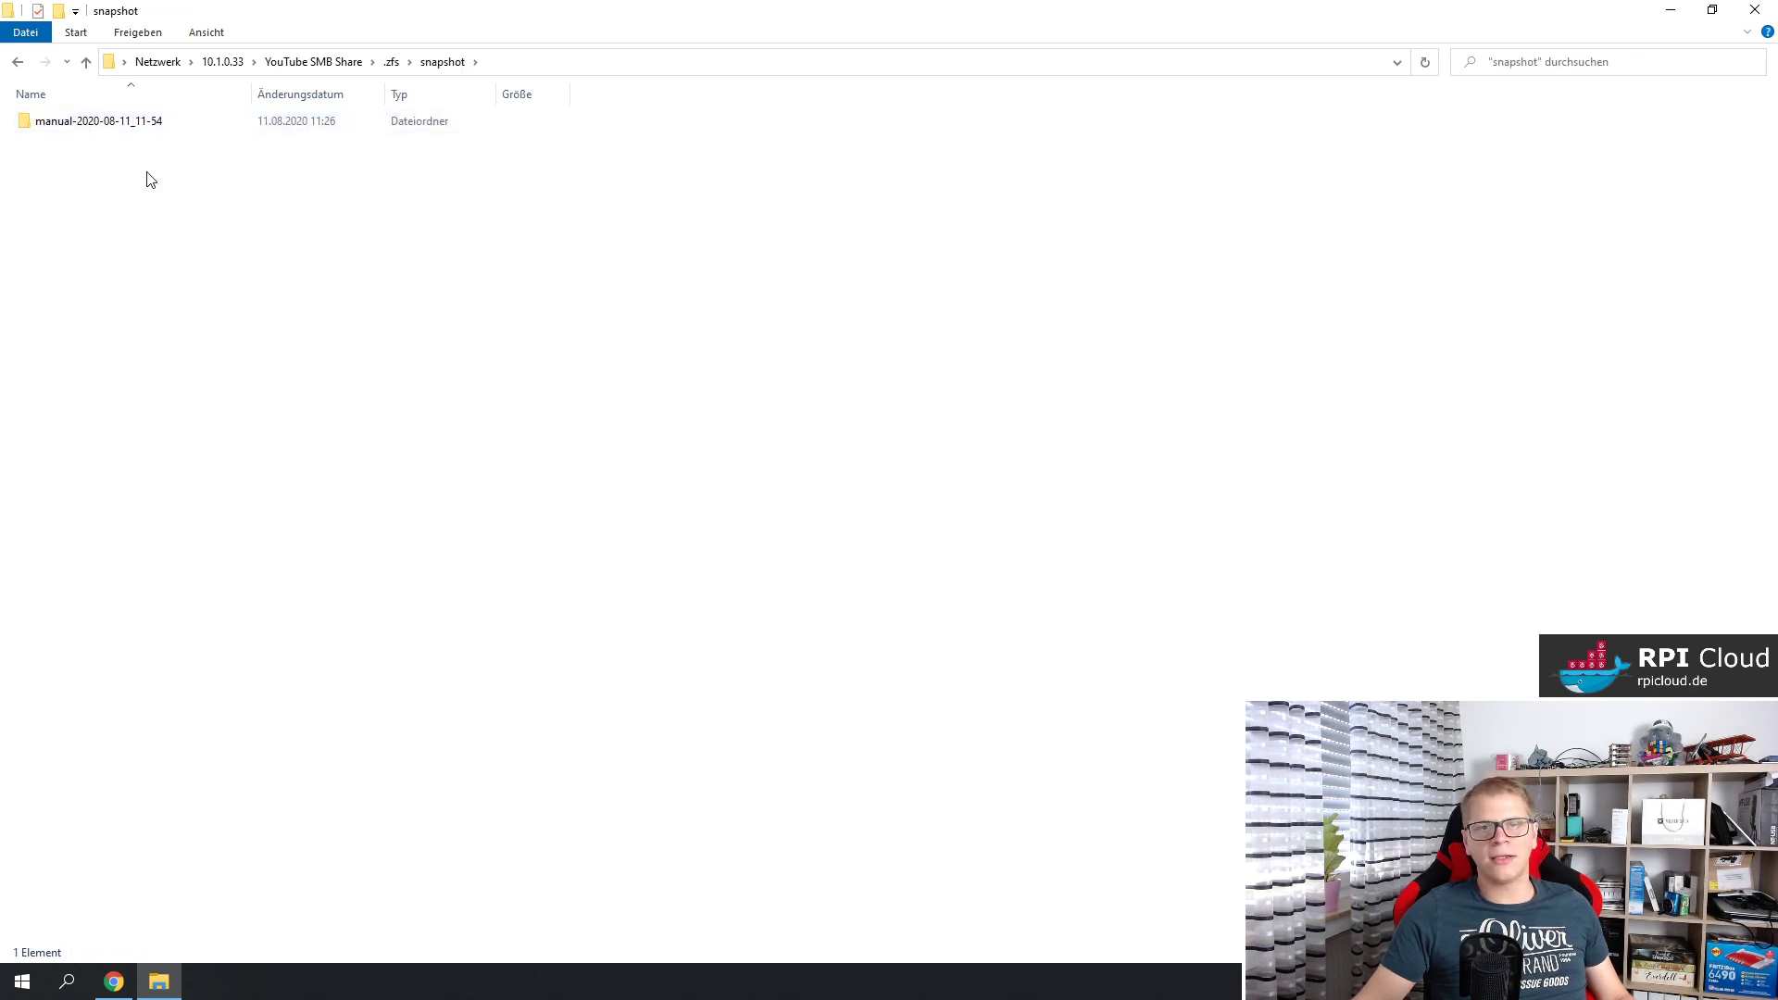
pyautogui.doubleClick(135, 119)
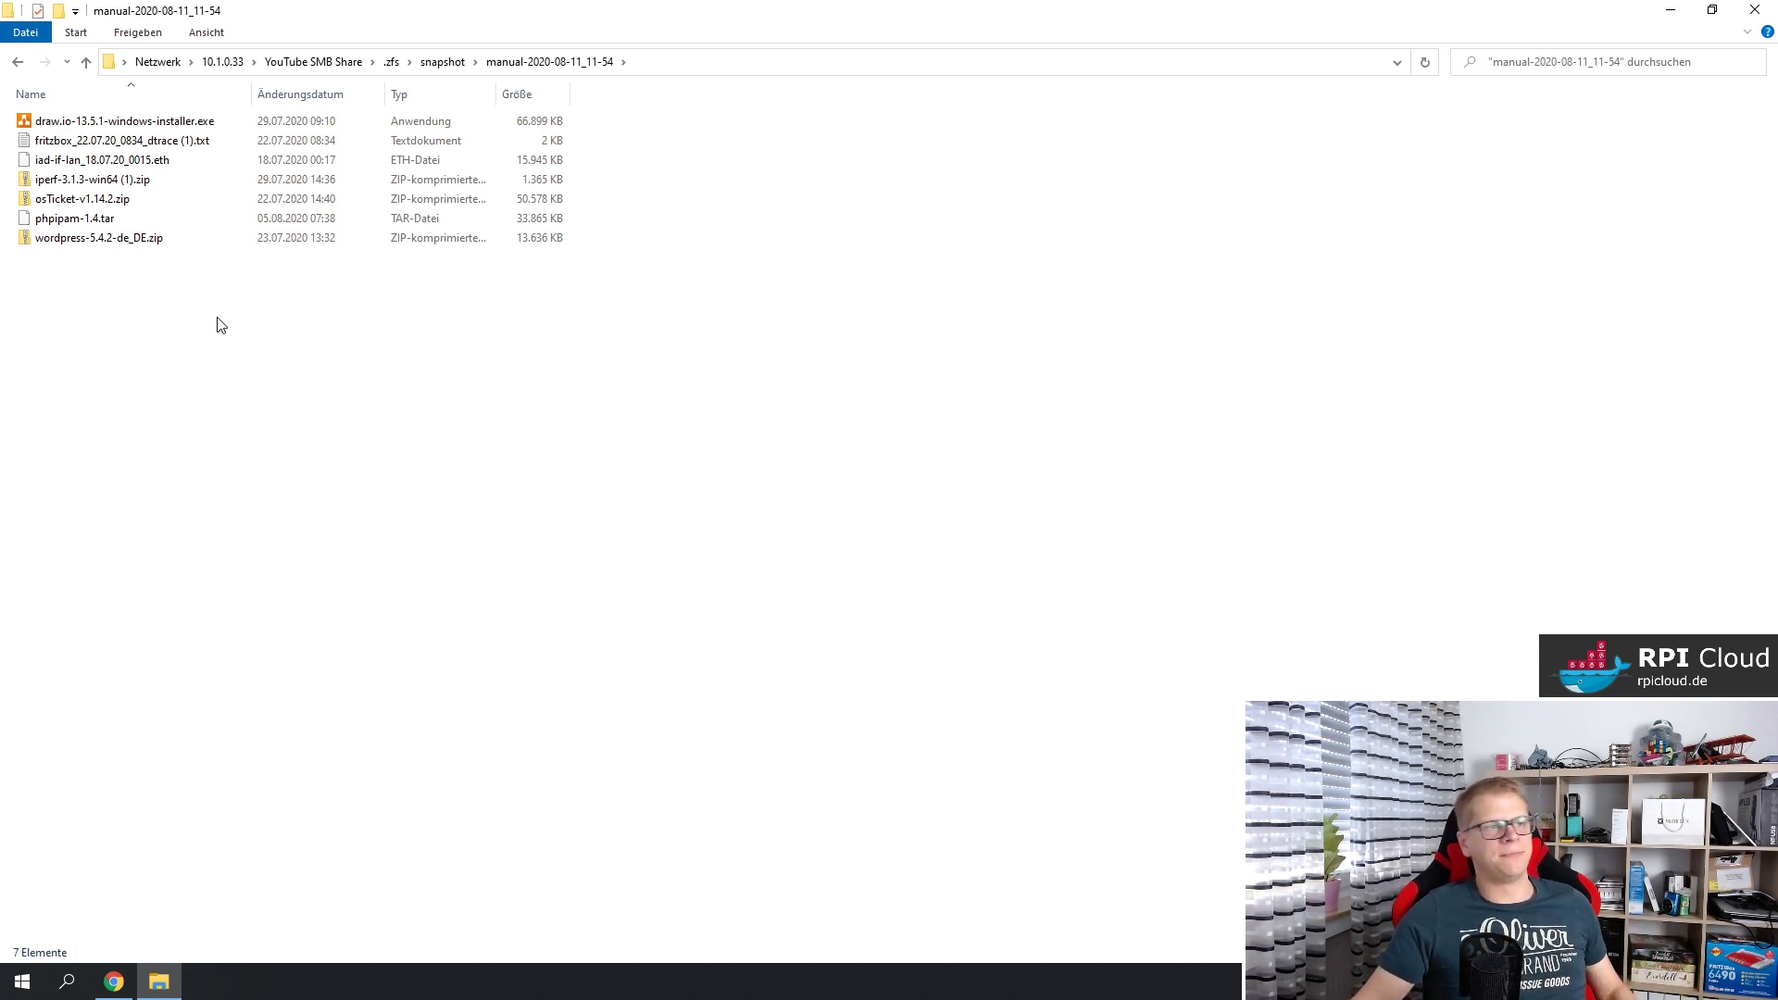
pyautogui.press('BackSpace')
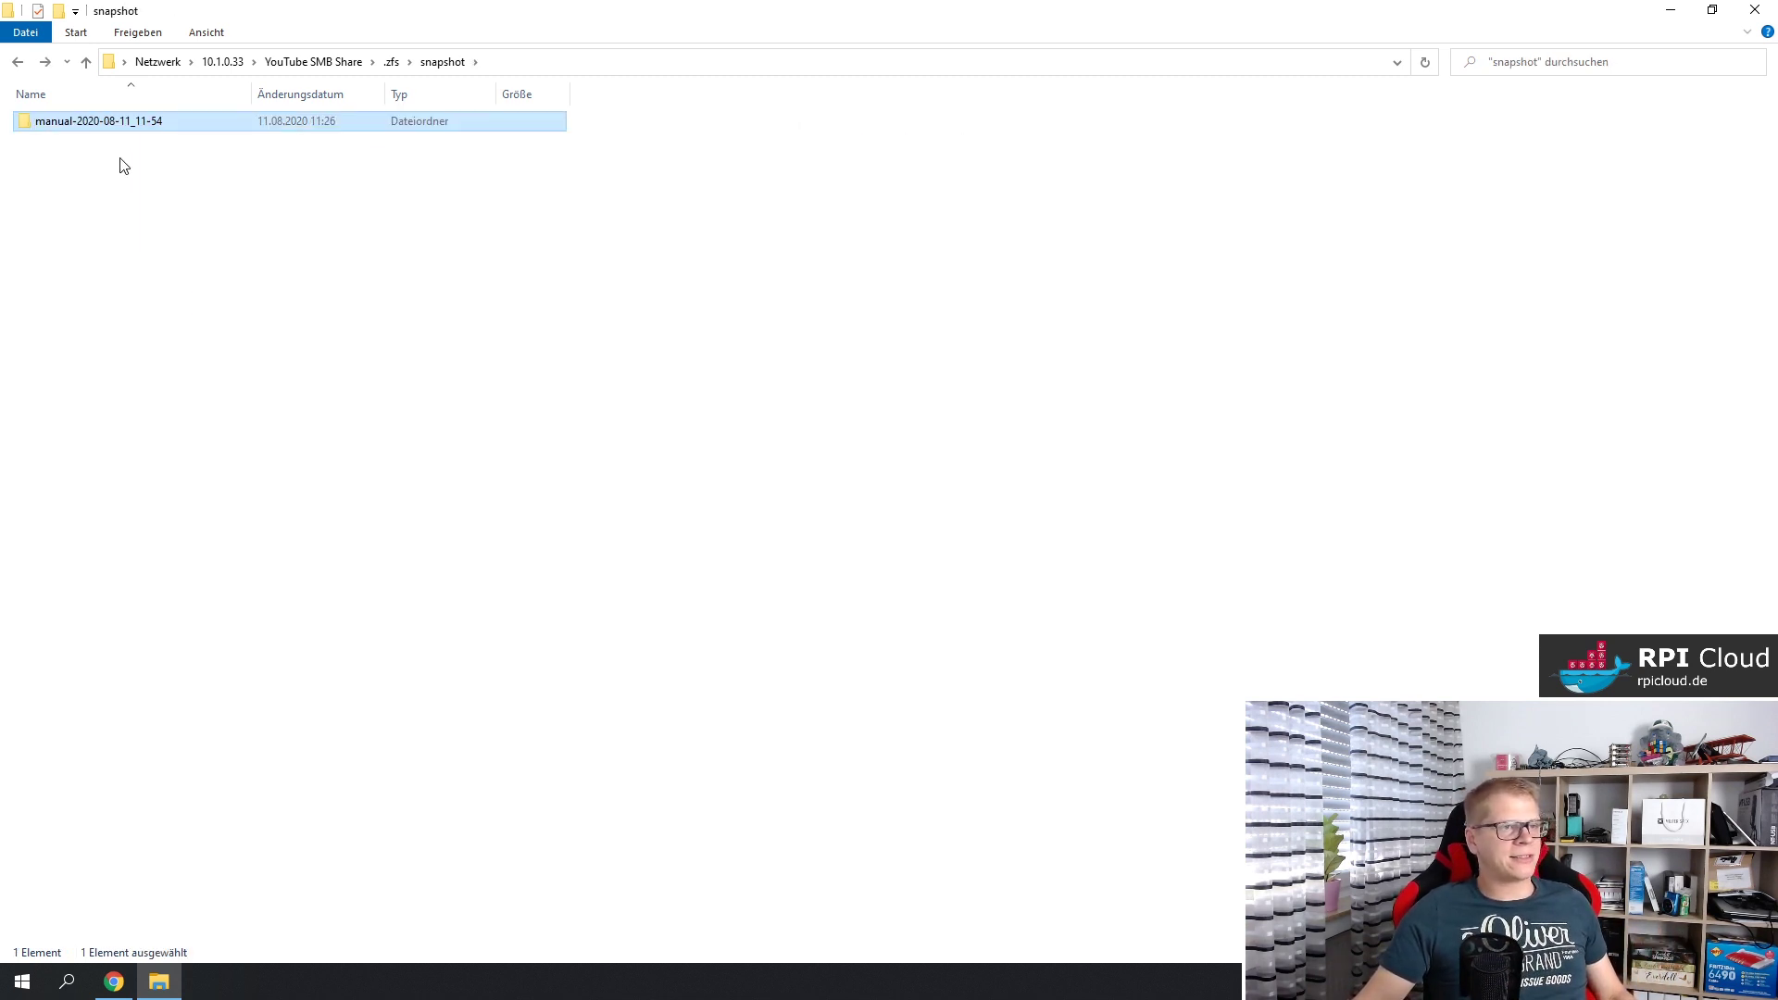
pyautogui.press('BackSpace')
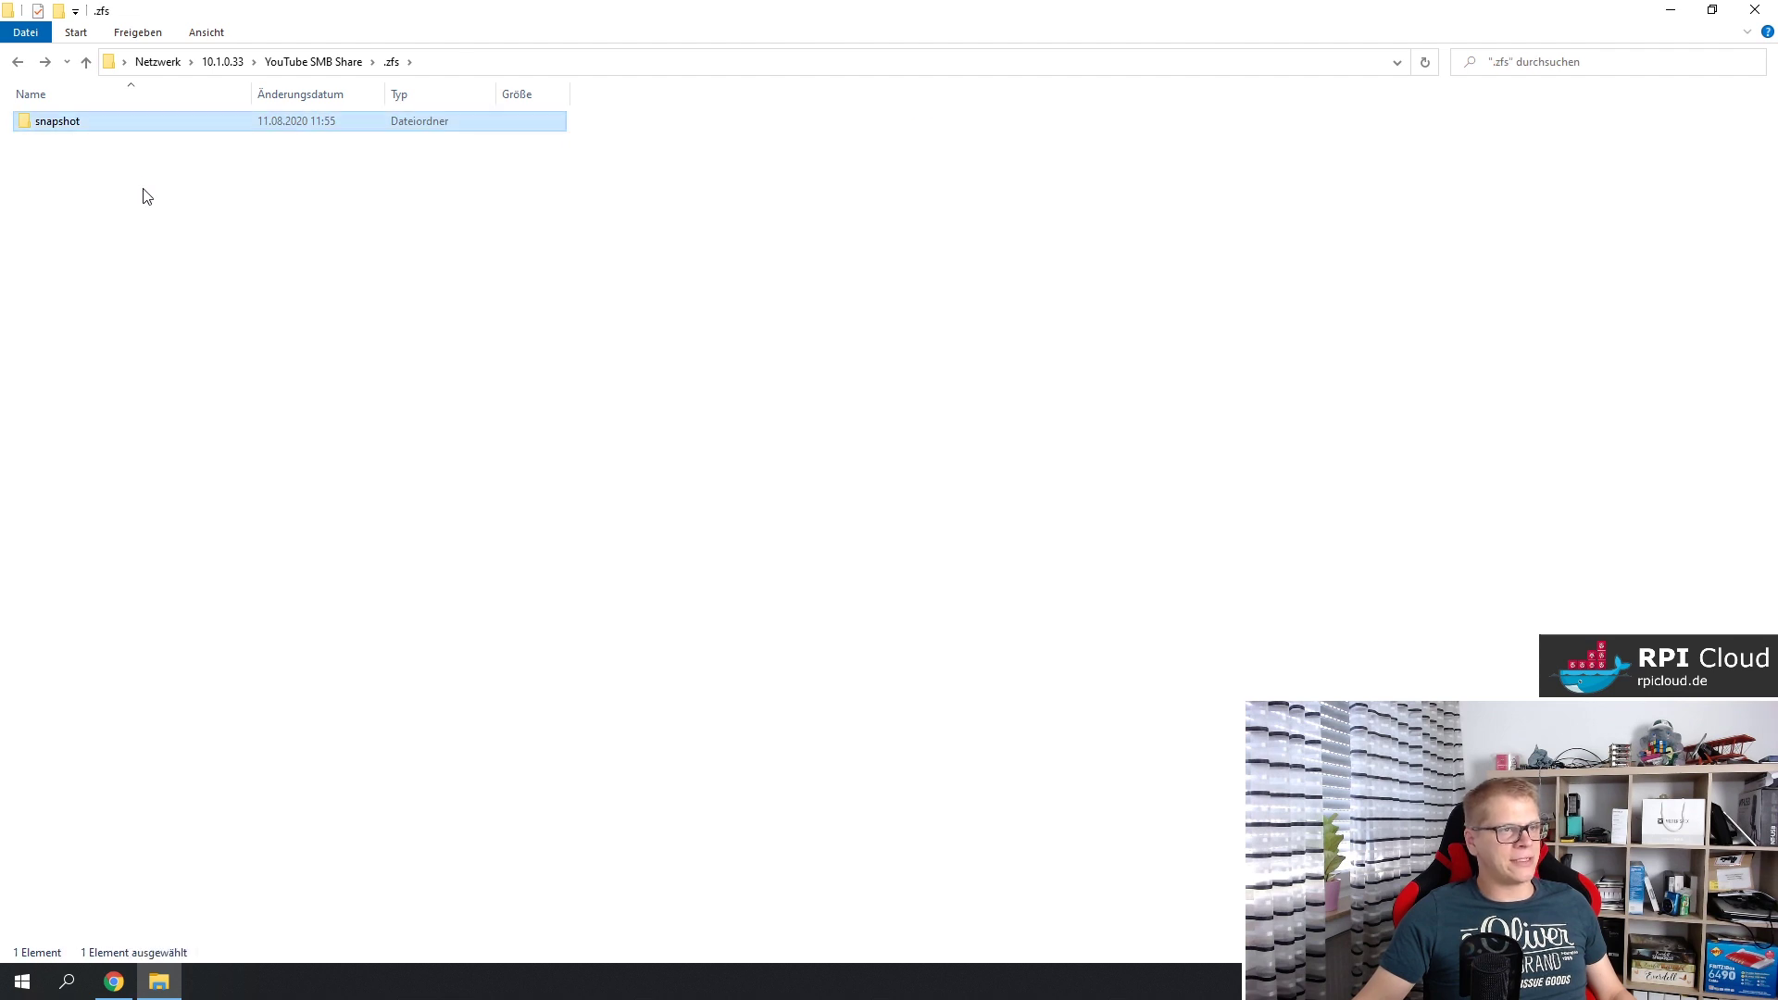
pyautogui.press('BackSpace')
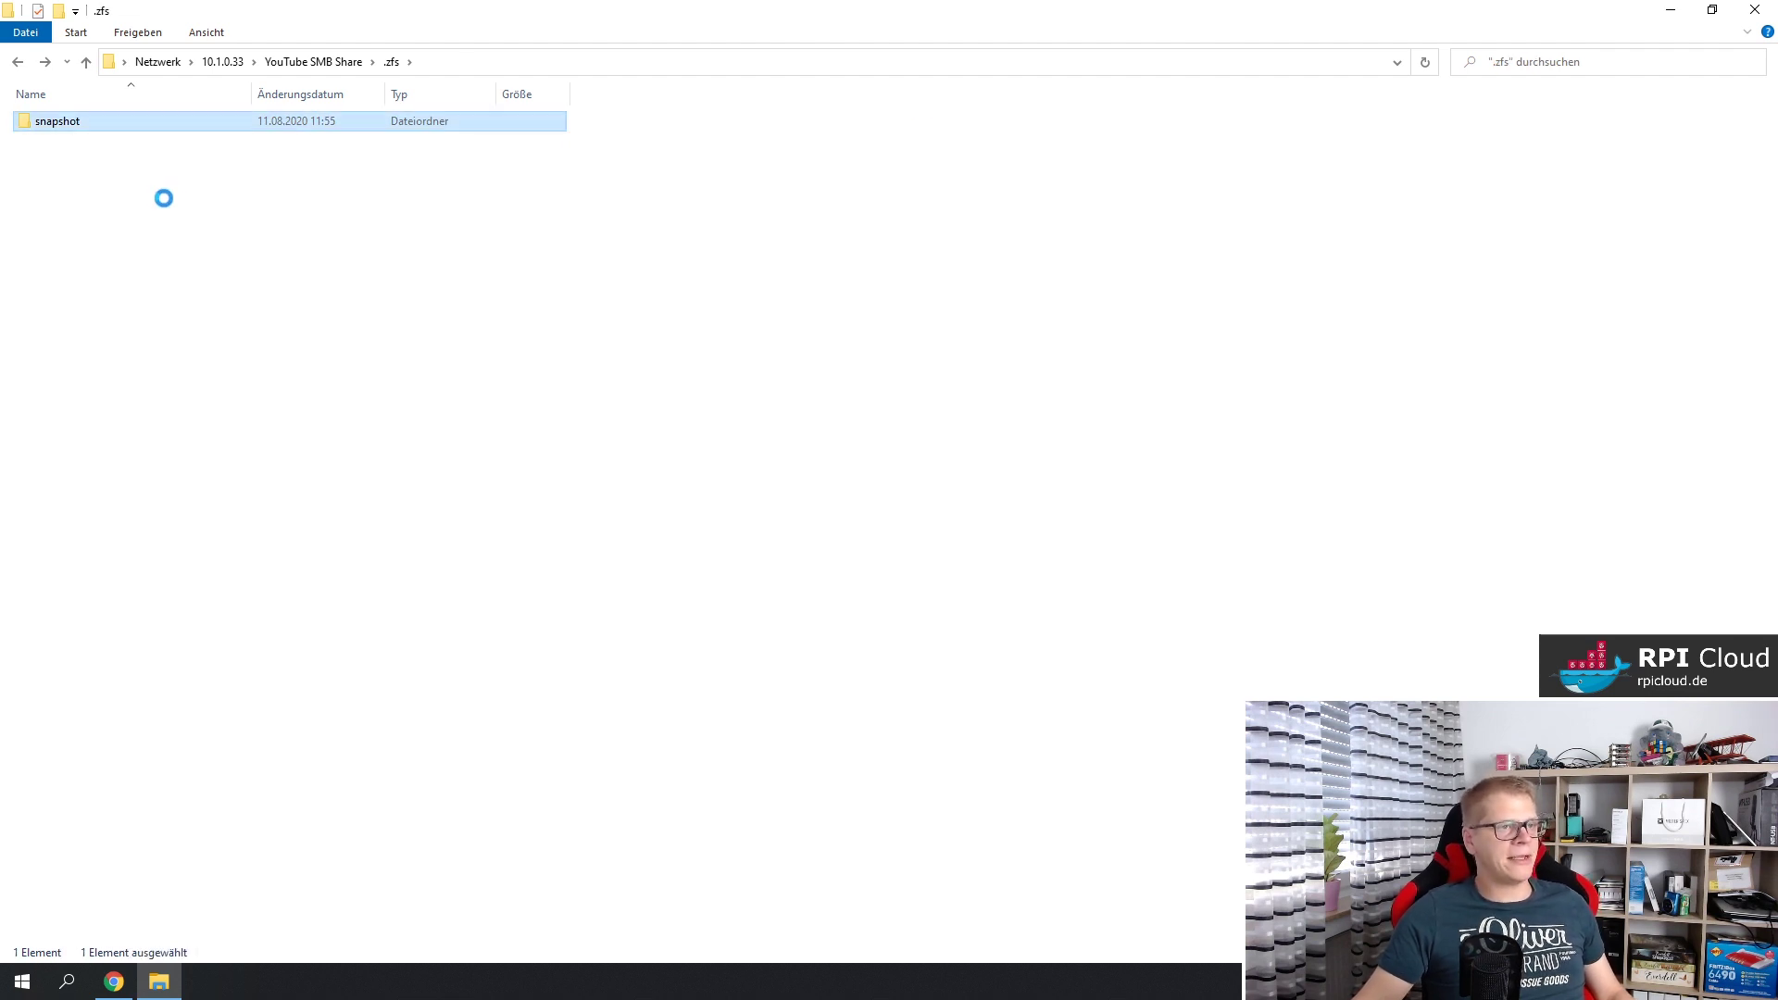
# Permanently delete all seven files from the root of YouTube SMB Share, leaving out the .zfs folder.
pyautogui.click(218, 339)
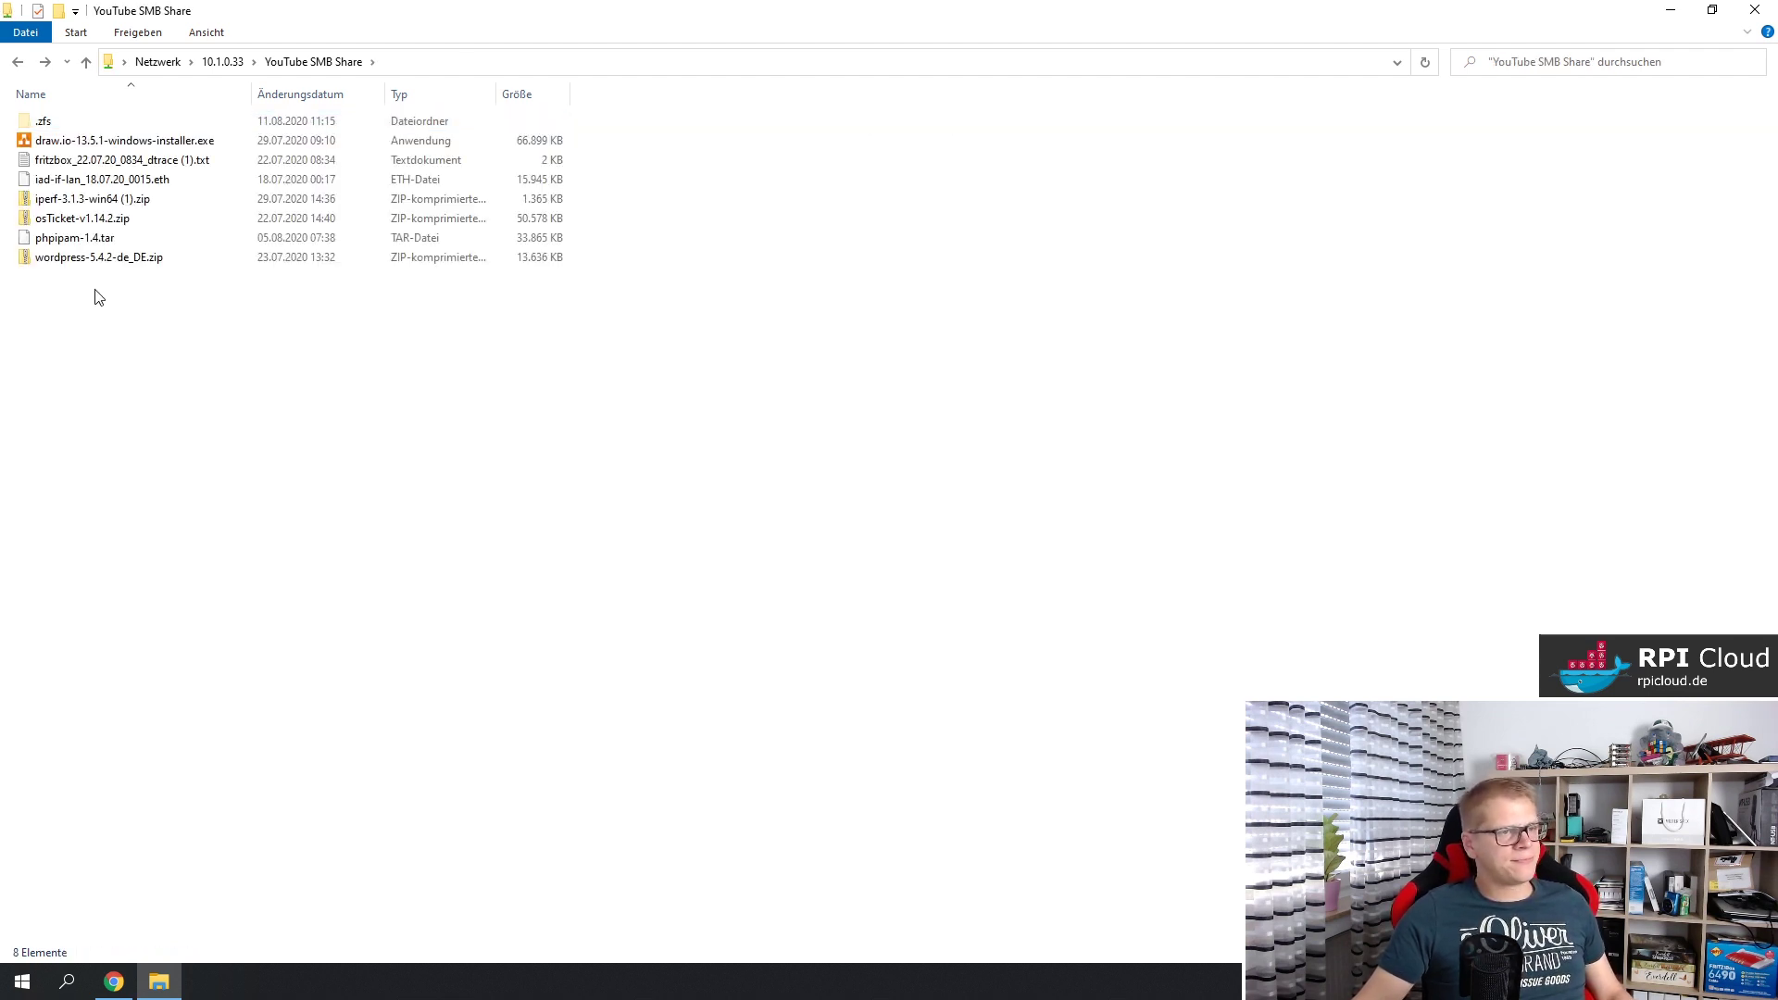
pyautogui.moveTo(65, 294); pyautogui.dragTo(155, 150)
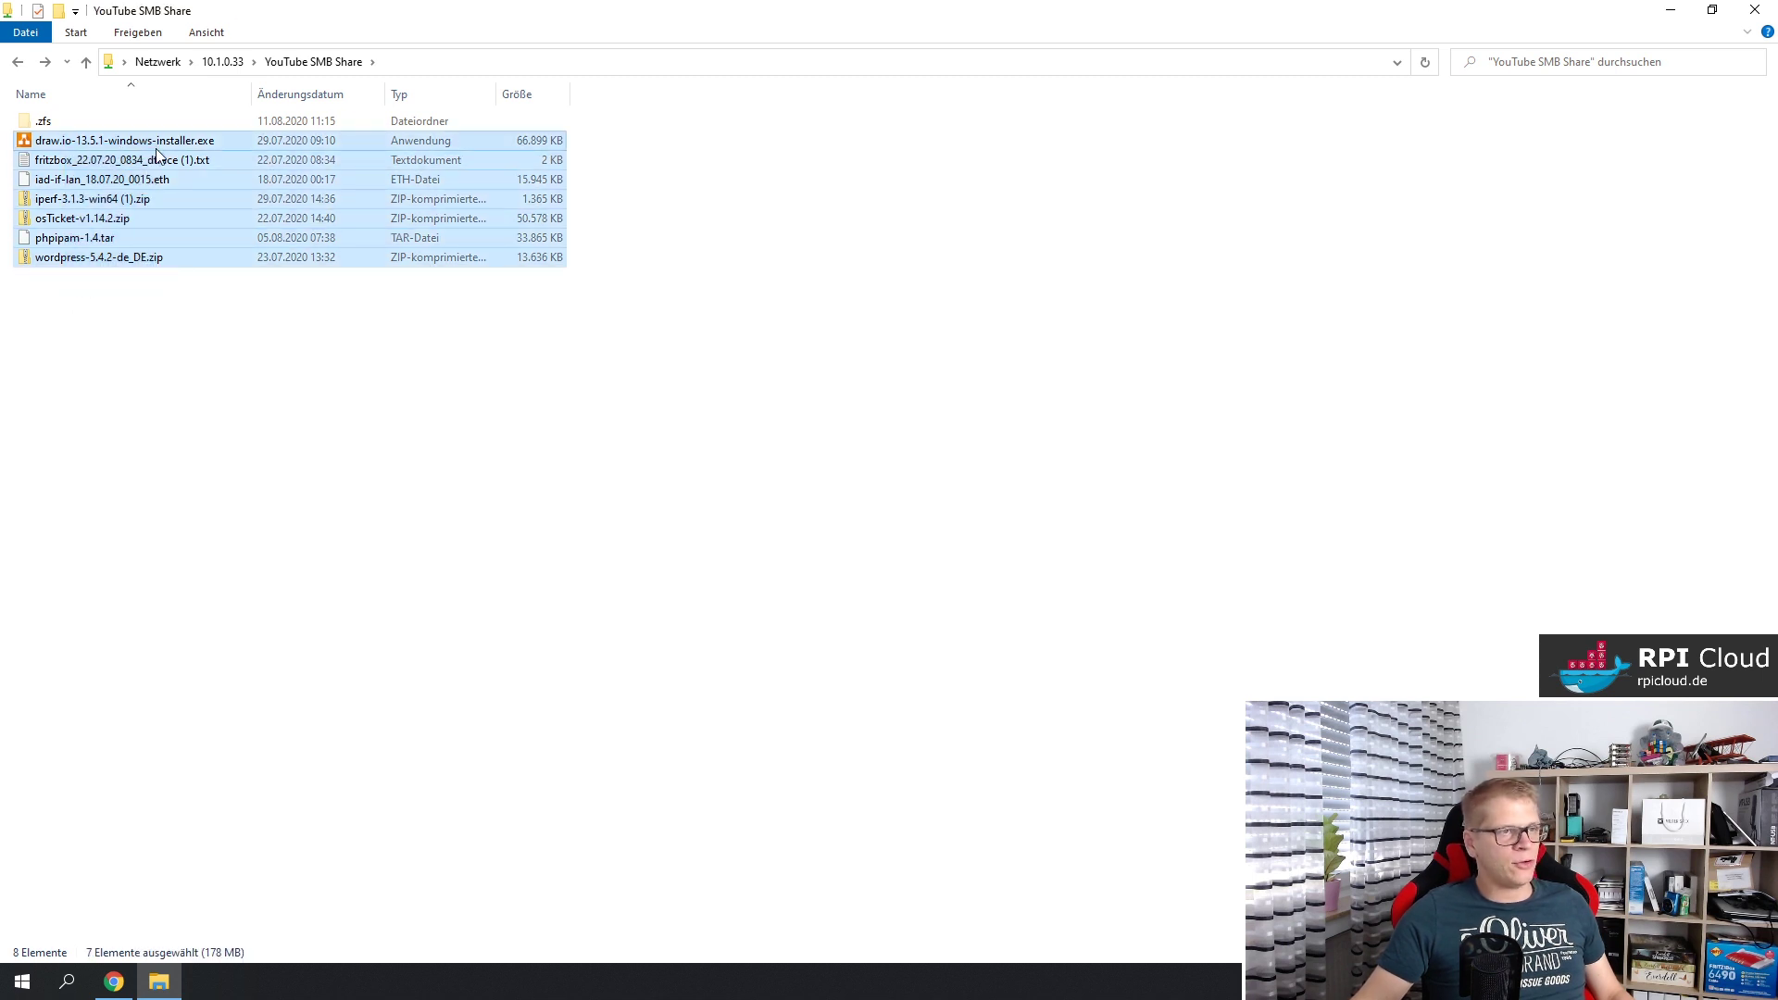
pyautogui.press('Delete')
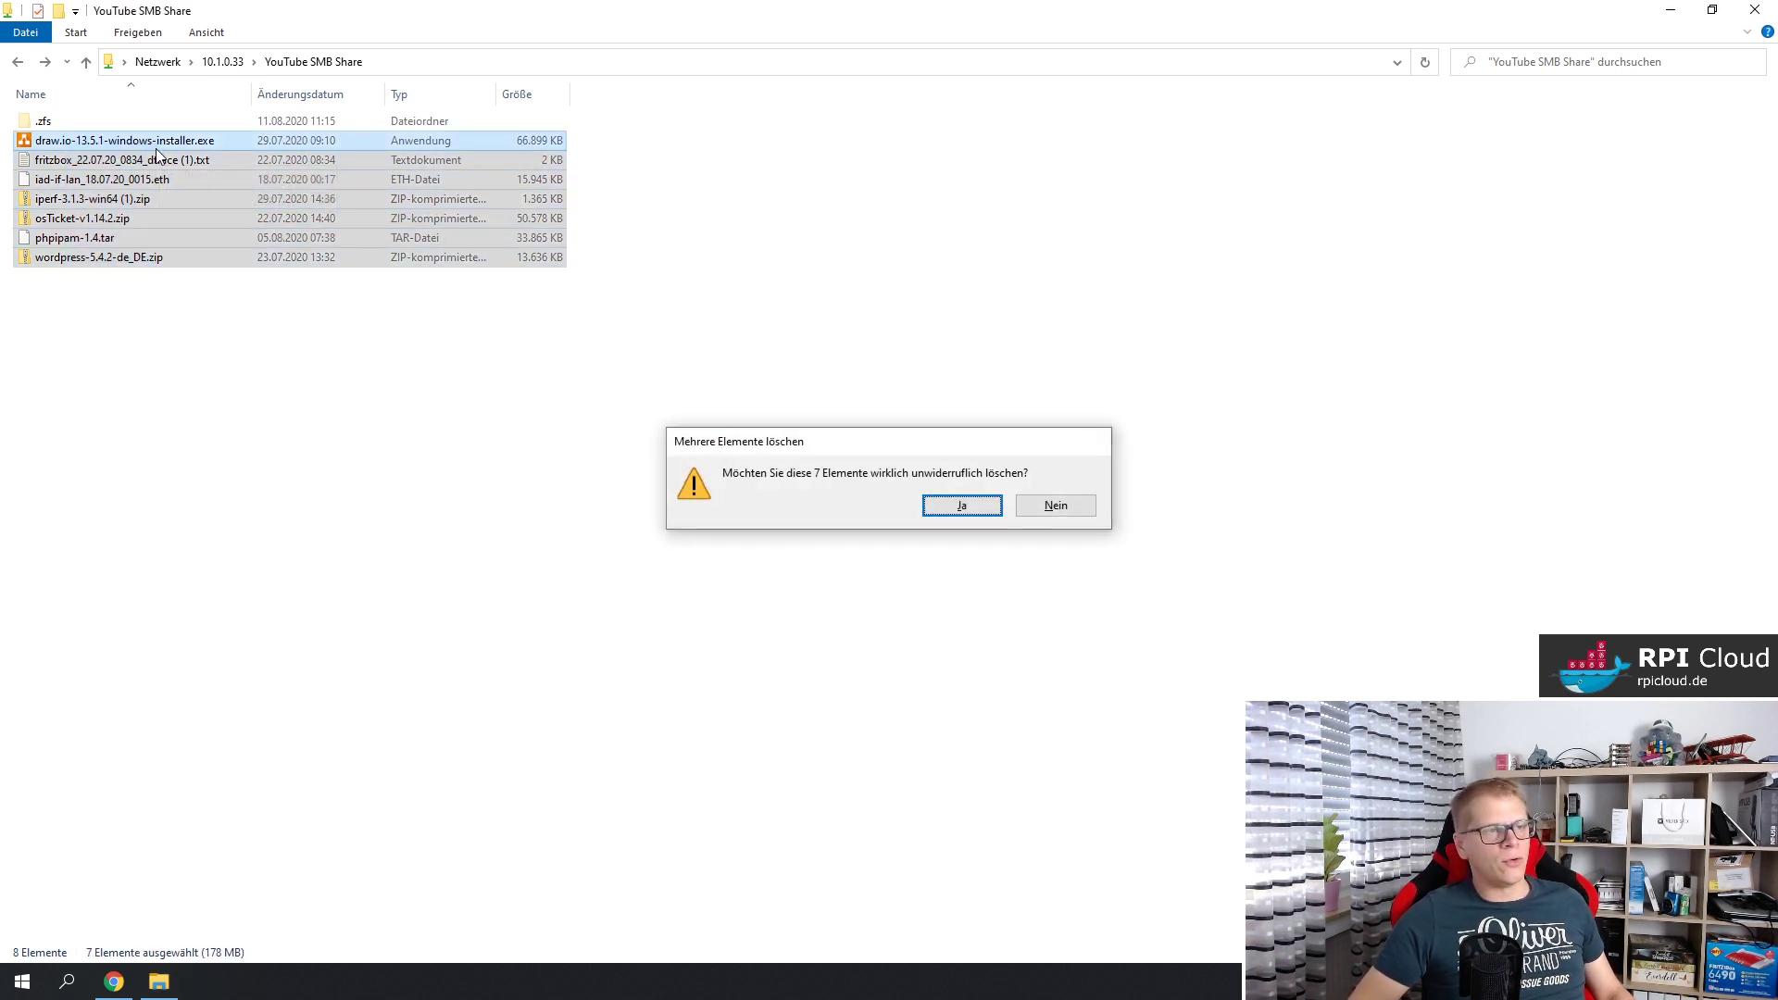
pyautogui.press('Return')
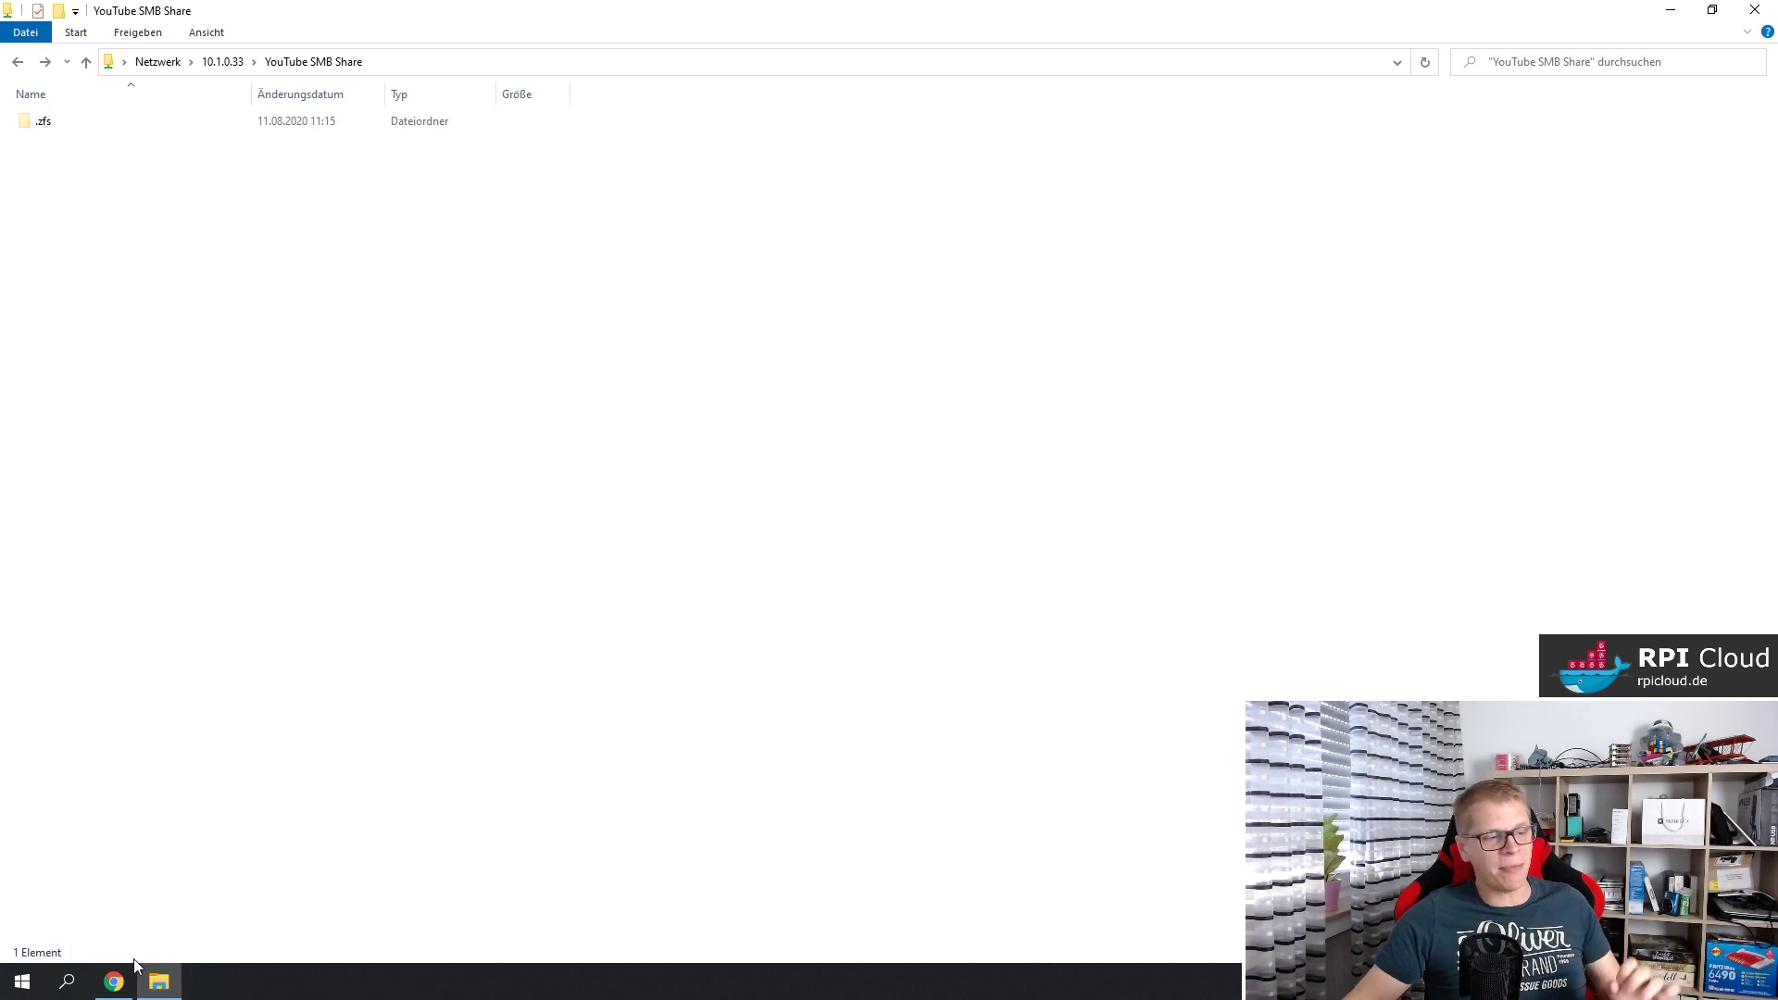
# Switch to FreeNAS in Chrome and create a snapshot of DS1/YouTube named manual-2020-08-11_12-01, without the recursive option.
pyautogui.click(113, 981)
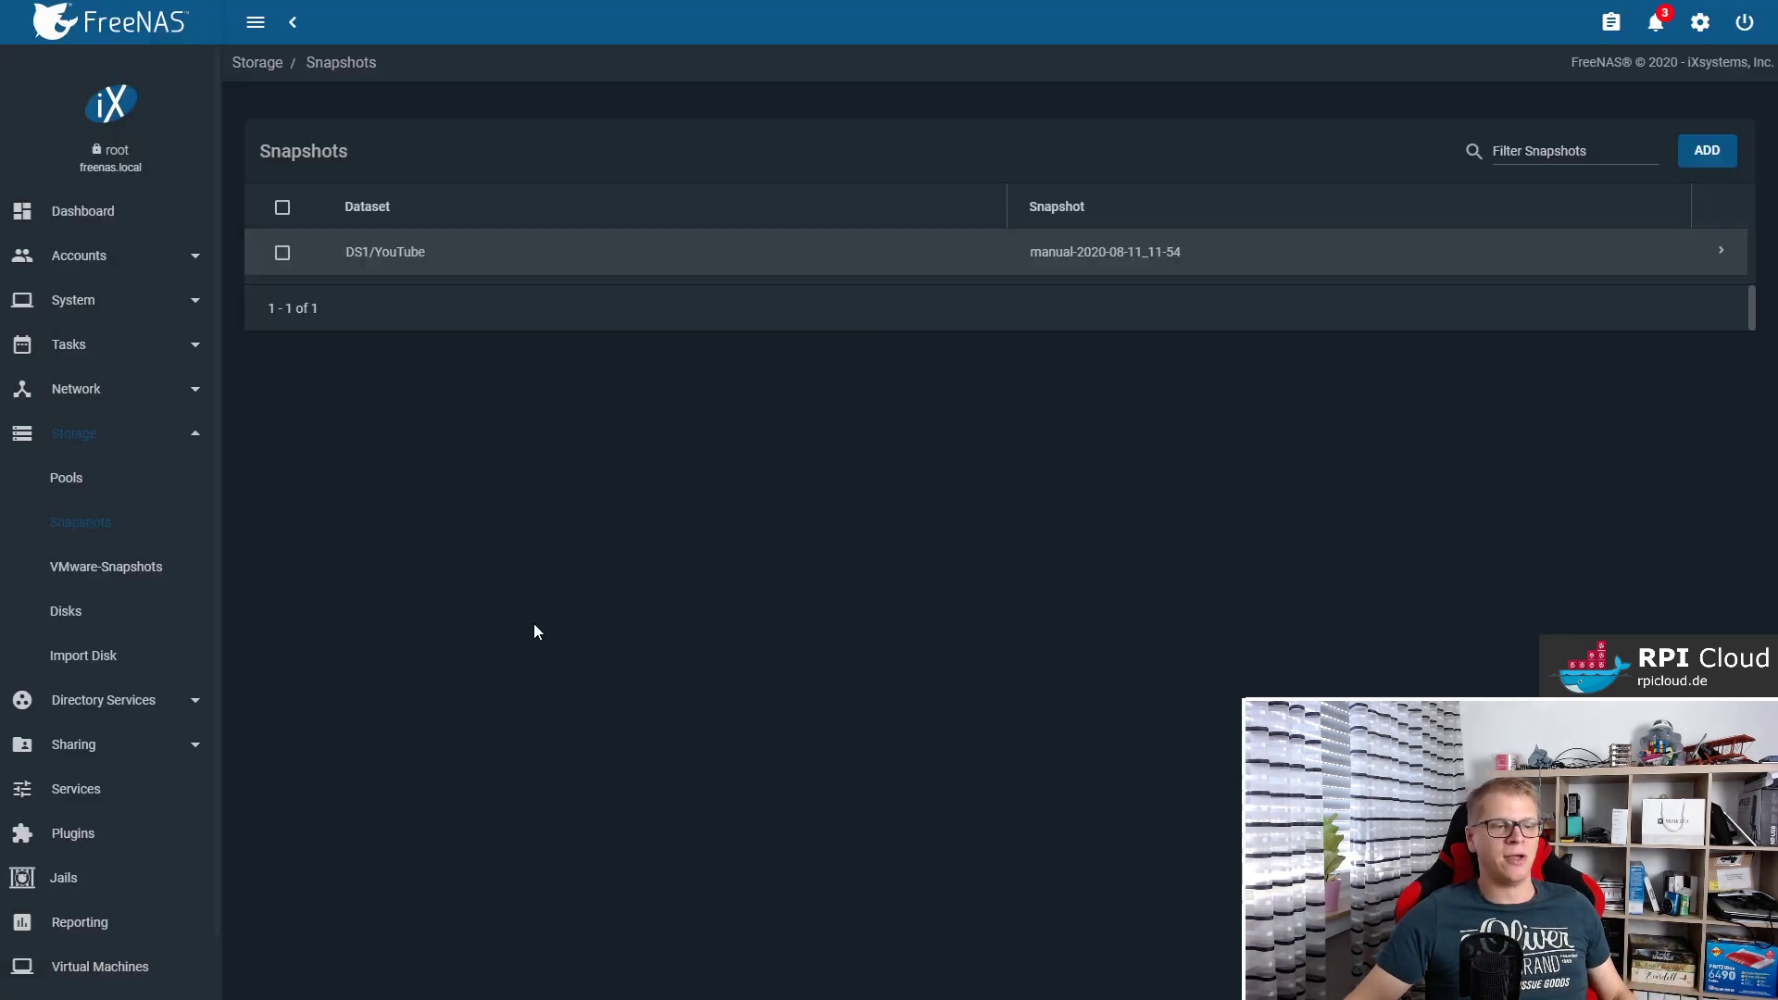
pyautogui.click(1709, 152)
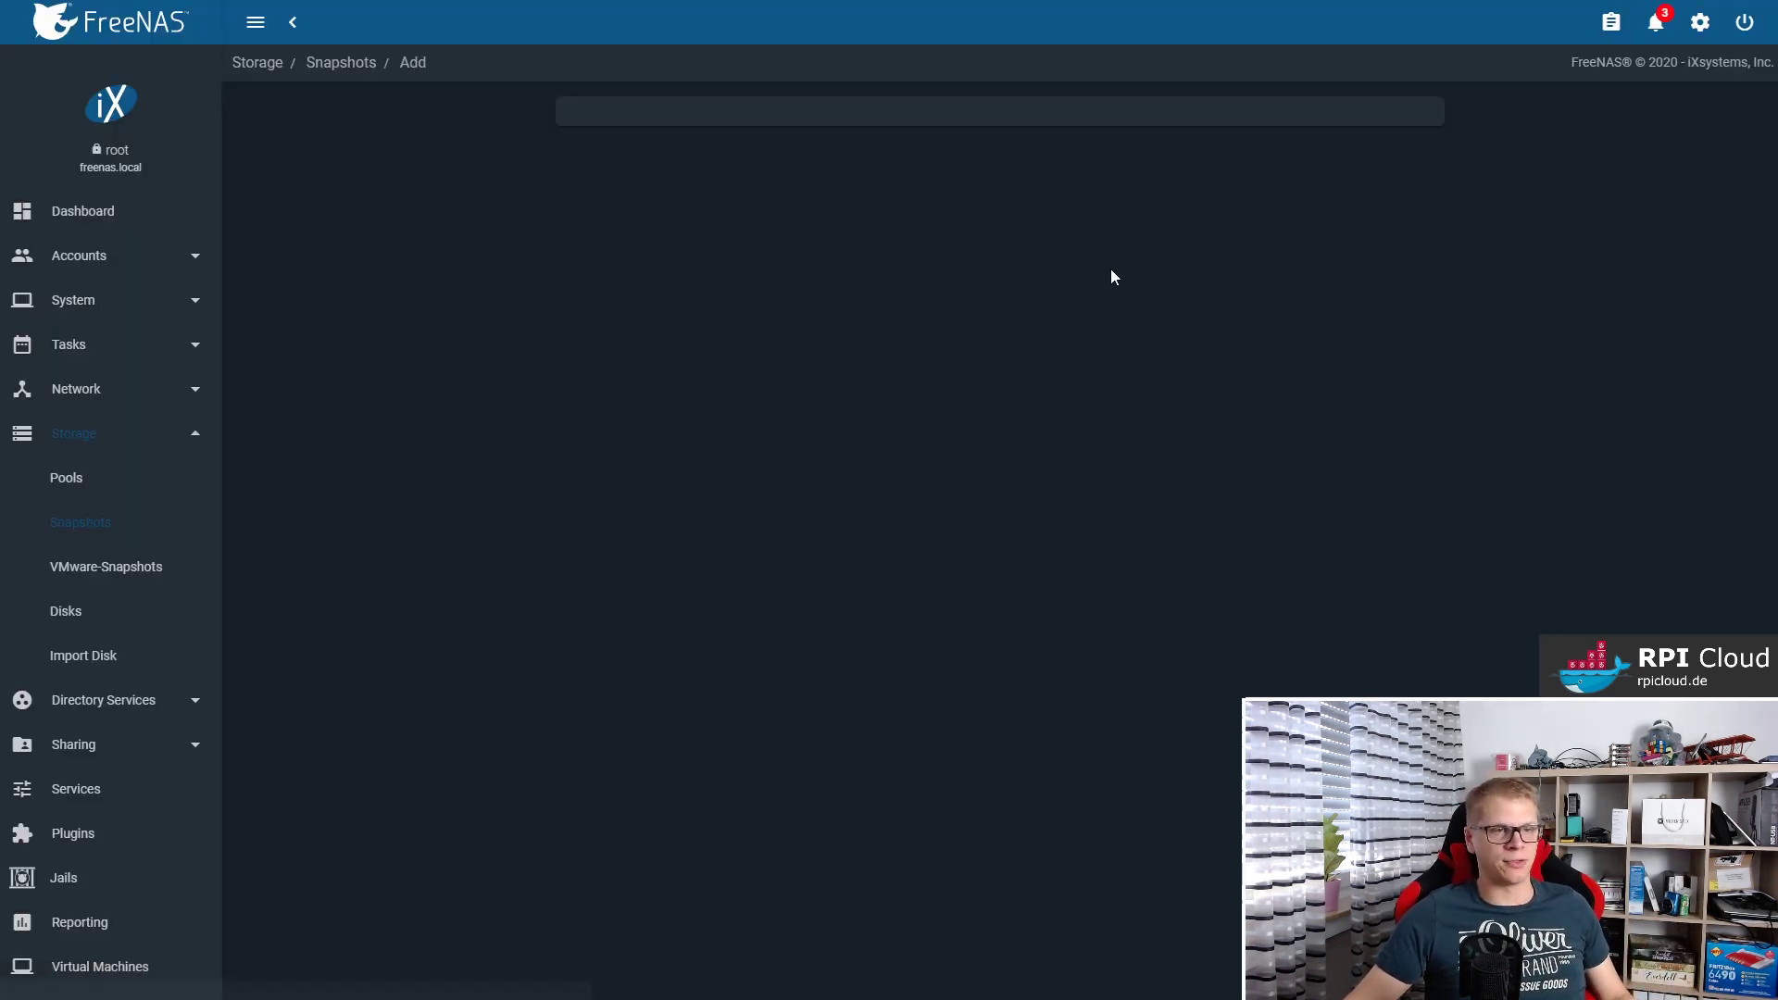
pyautogui.click(653, 141)
pyautogui.click(639, 170)
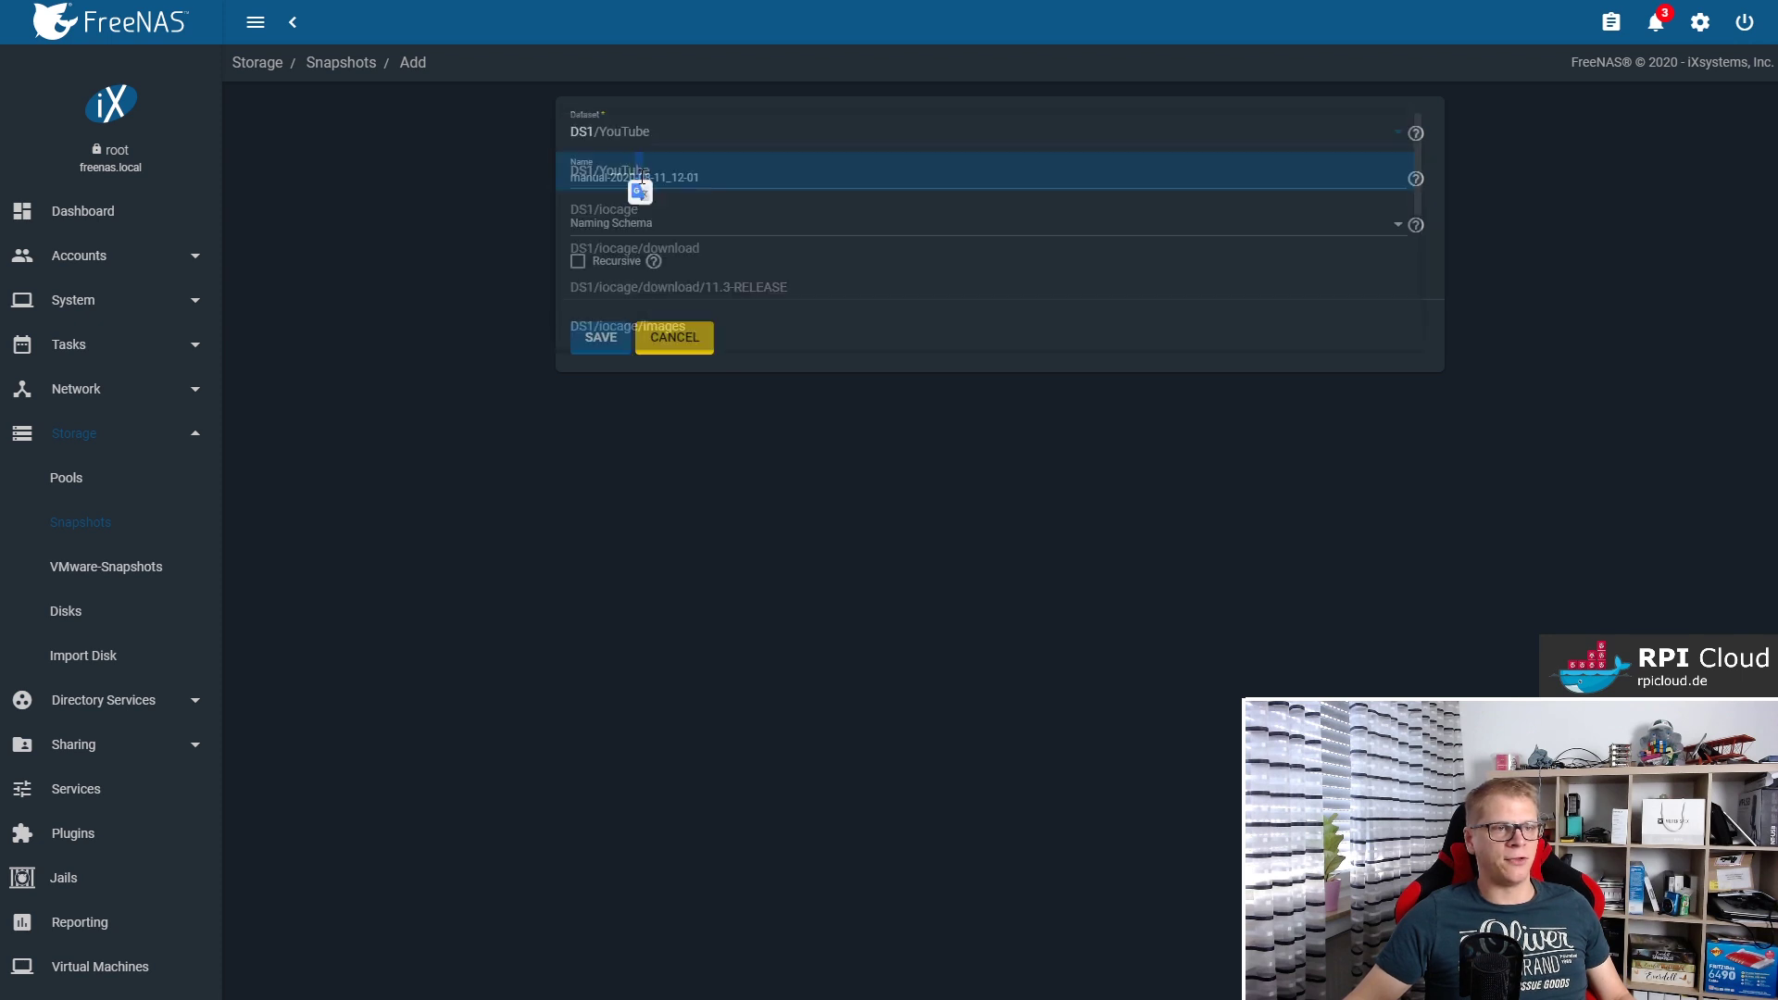
pyautogui.click(727, 175)
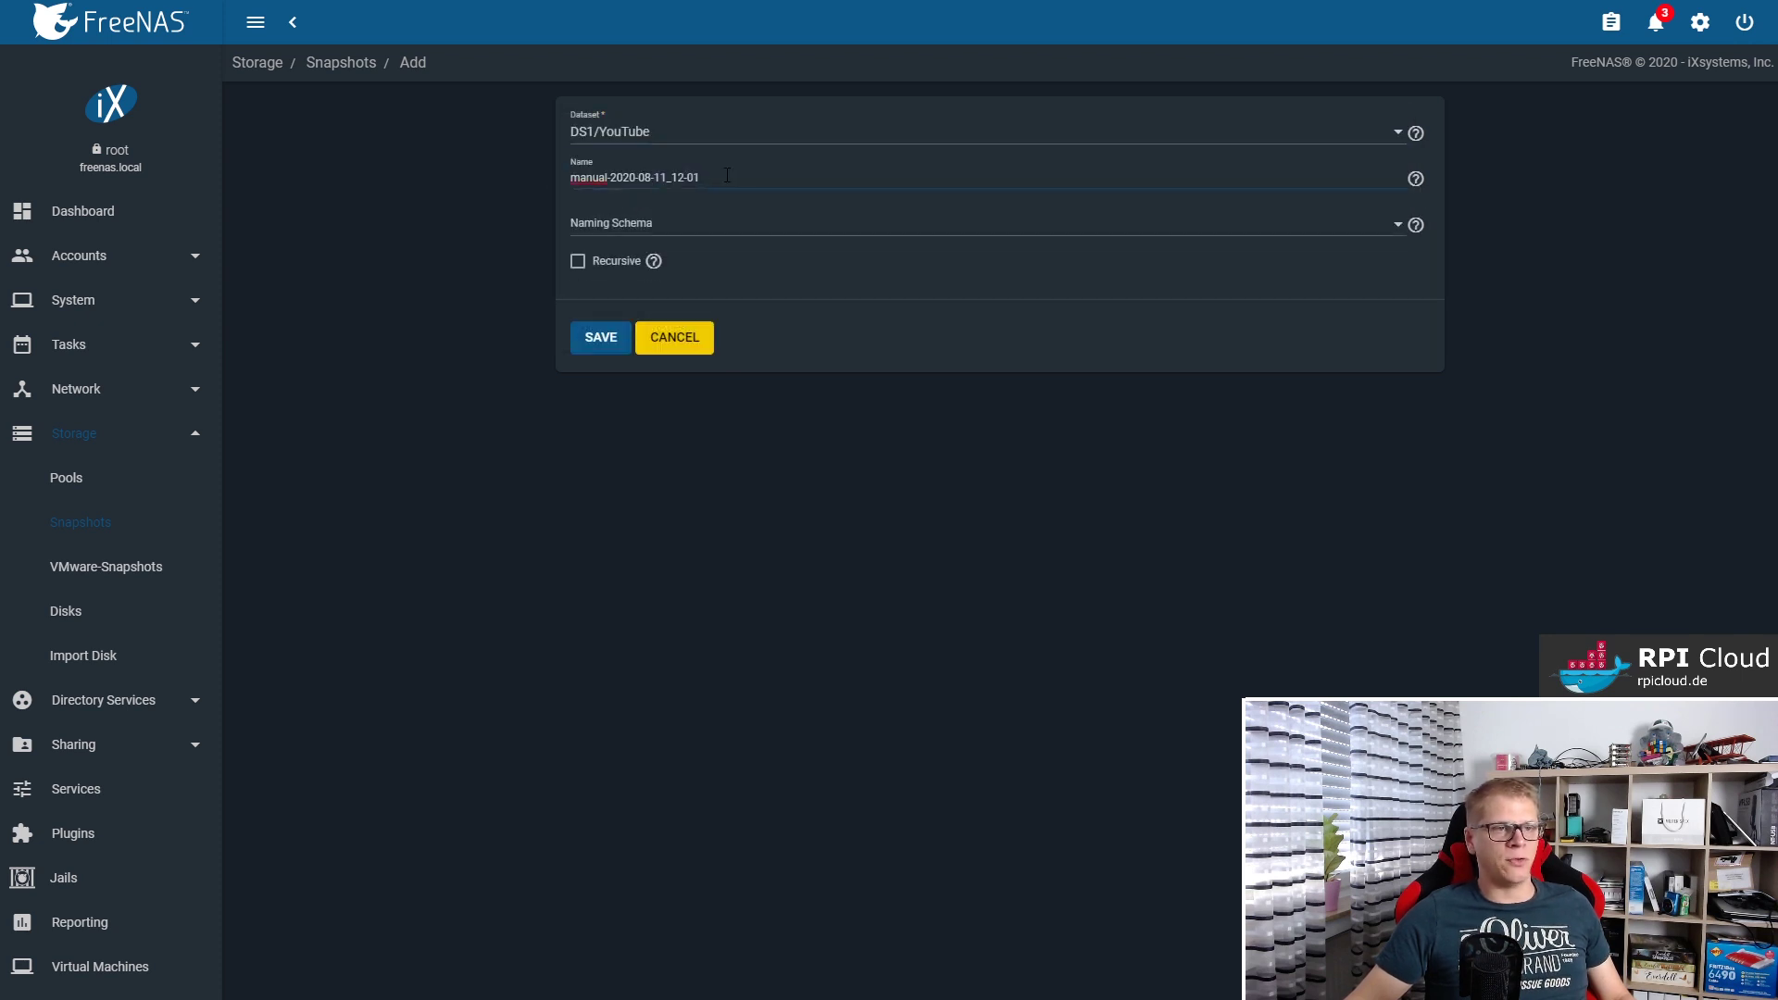
pyautogui.click(600, 342)
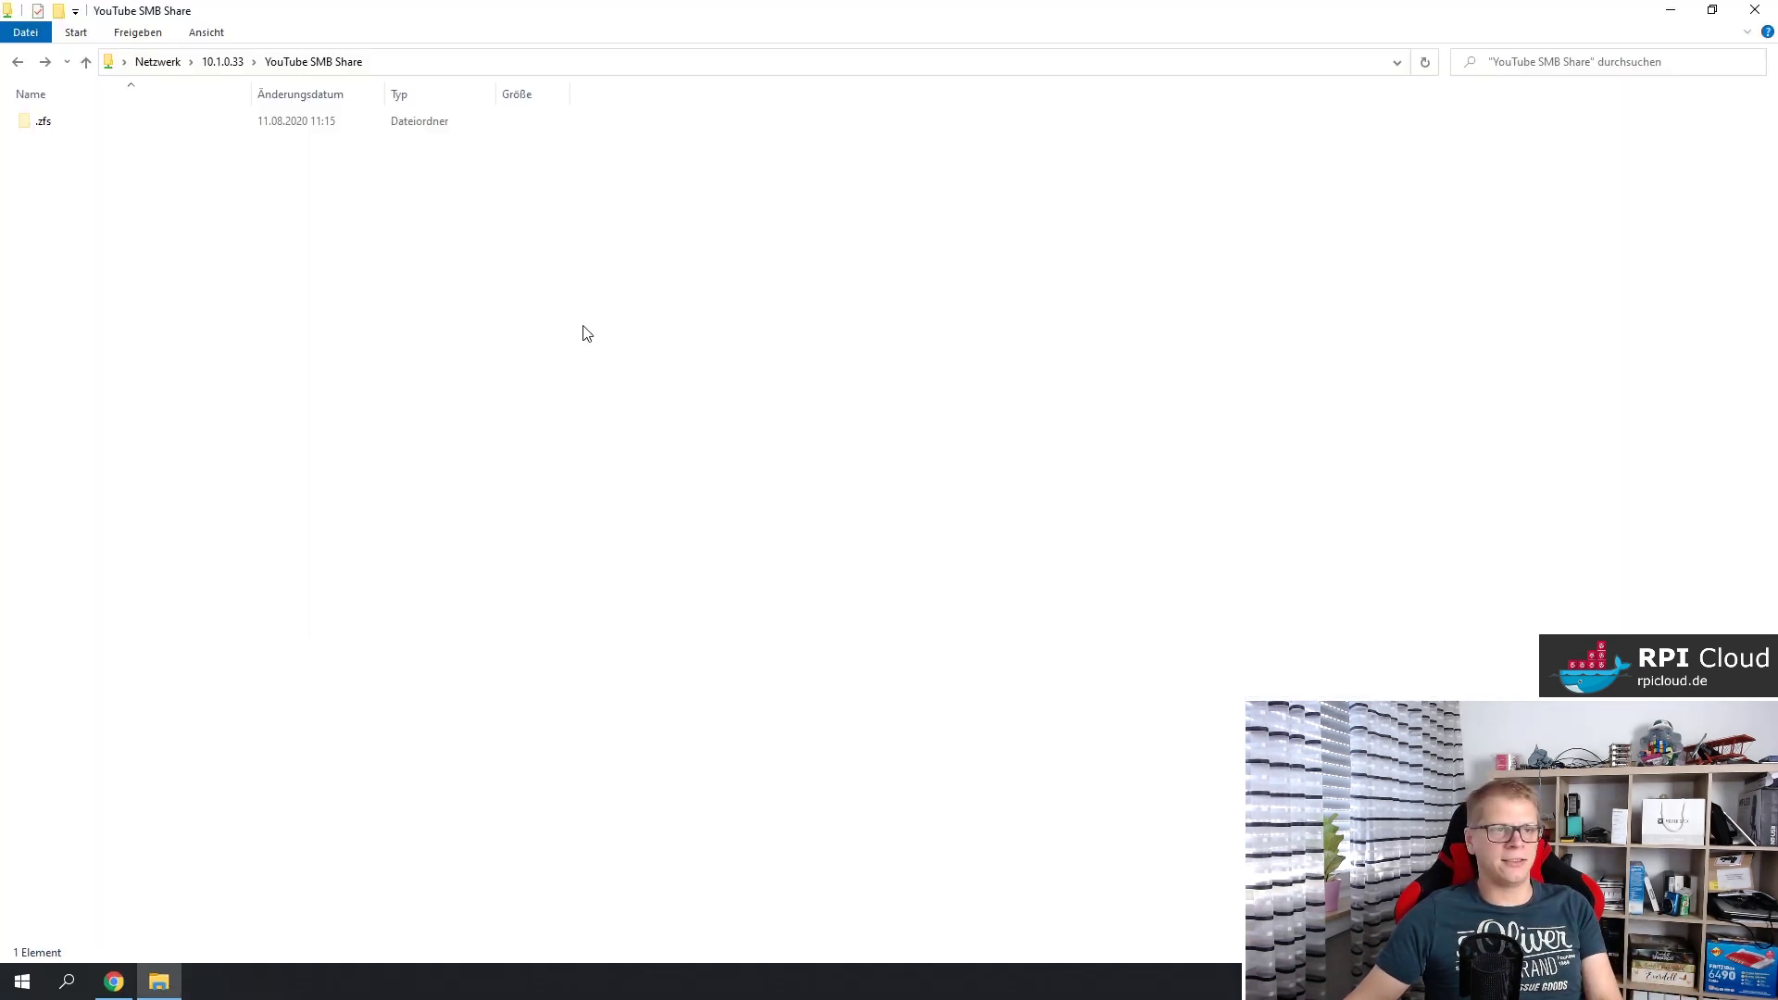
# Refresh the share's root listing in File Explorer and check the contents of the manual-2020-08-11_12-01 snapshot folder.
pyautogui.rightClick(581, 331)
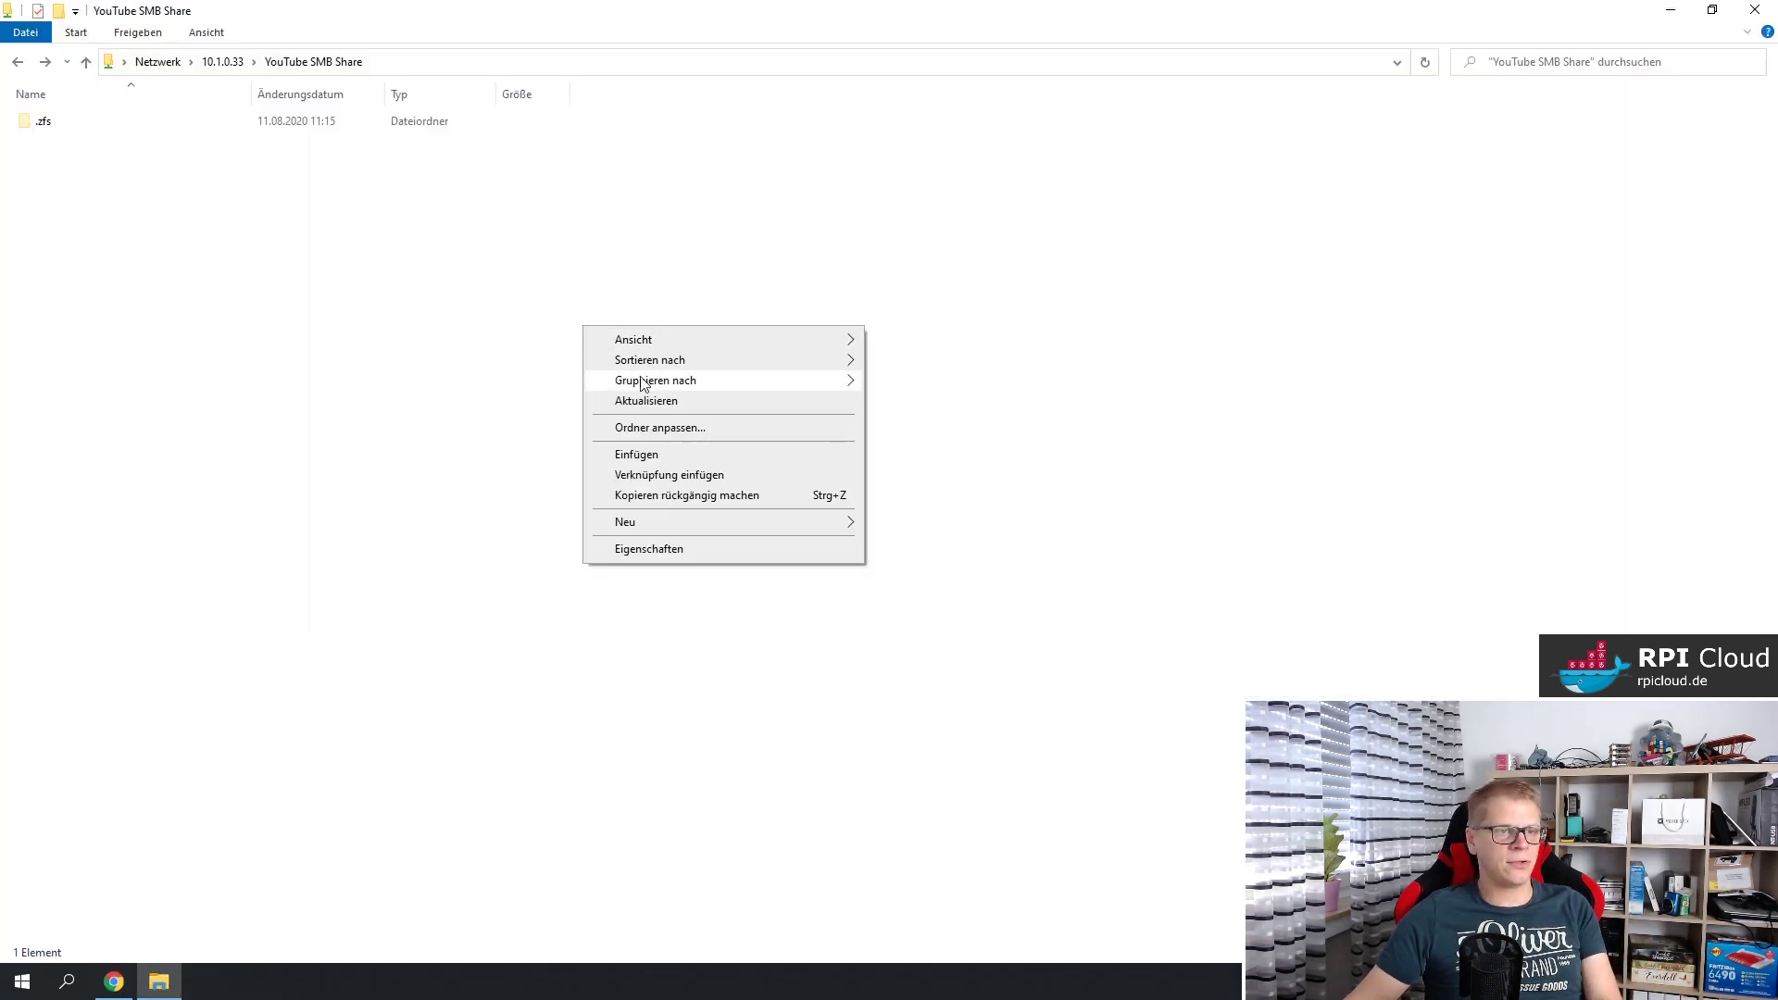
pyautogui.click(647, 400)
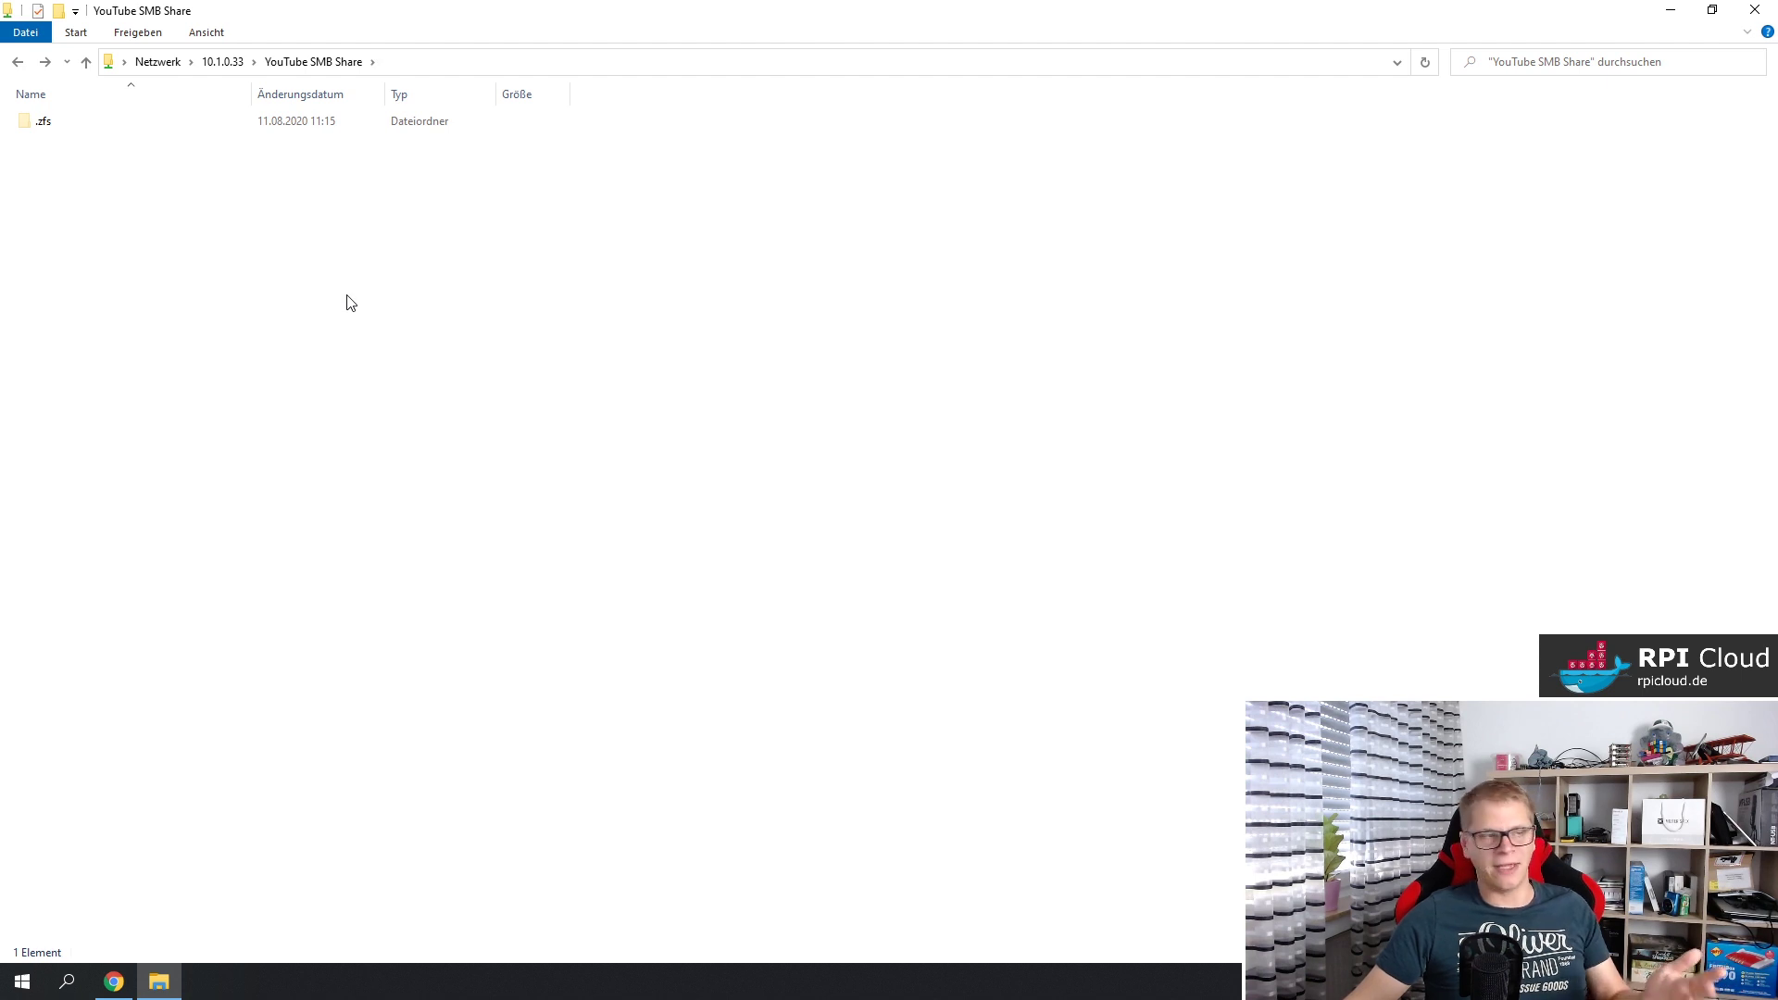
pyautogui.doubleClick(88, 127)
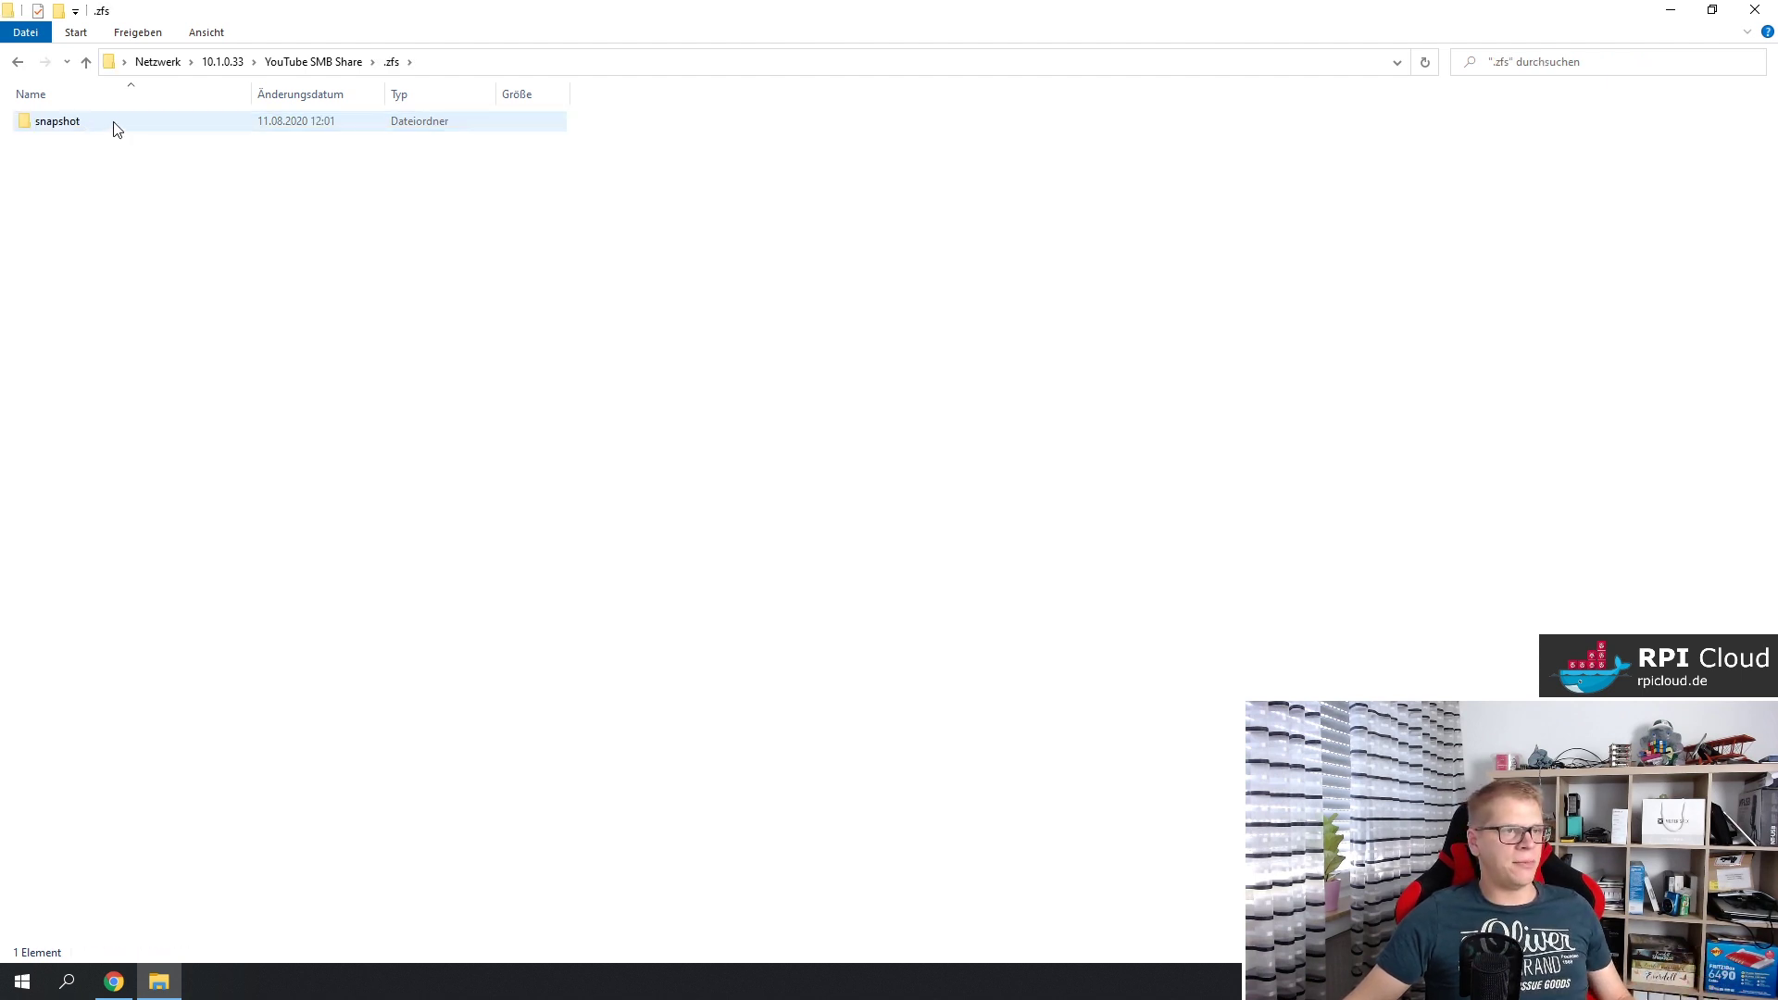
pyautogui.click(115, 128)
pyautogui.doubleClick(117, 129)
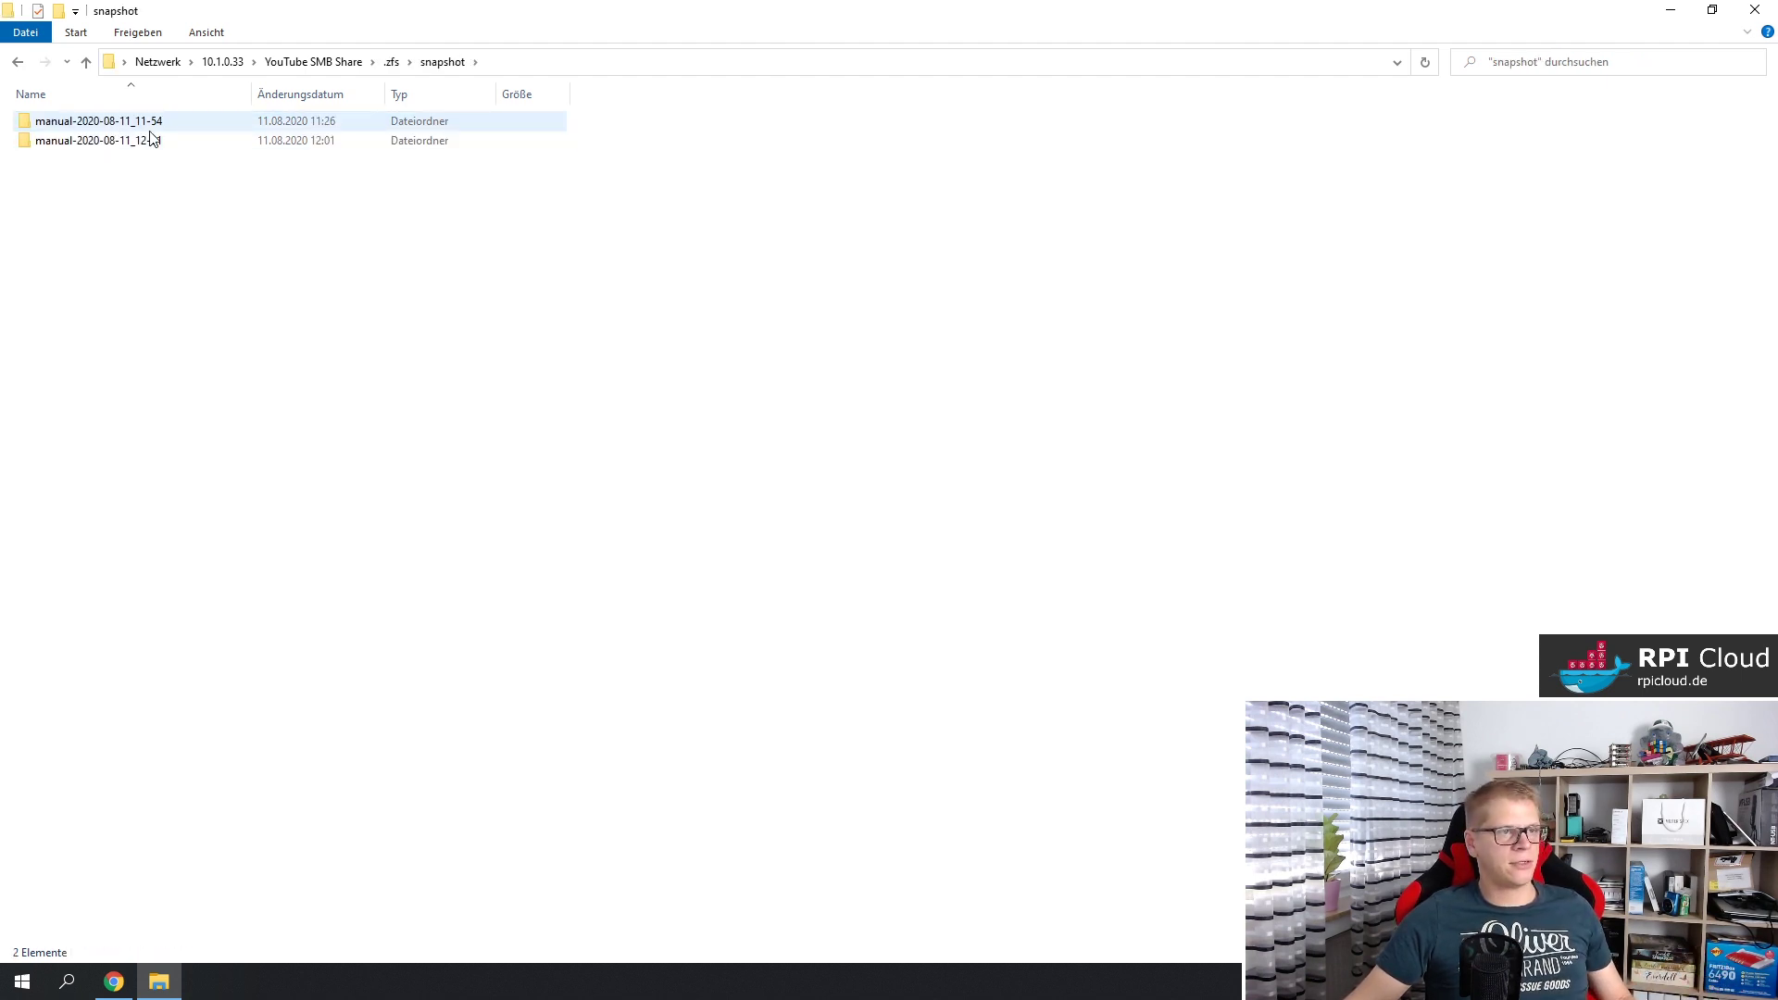
pyautogui.doubleClick(151, 141)
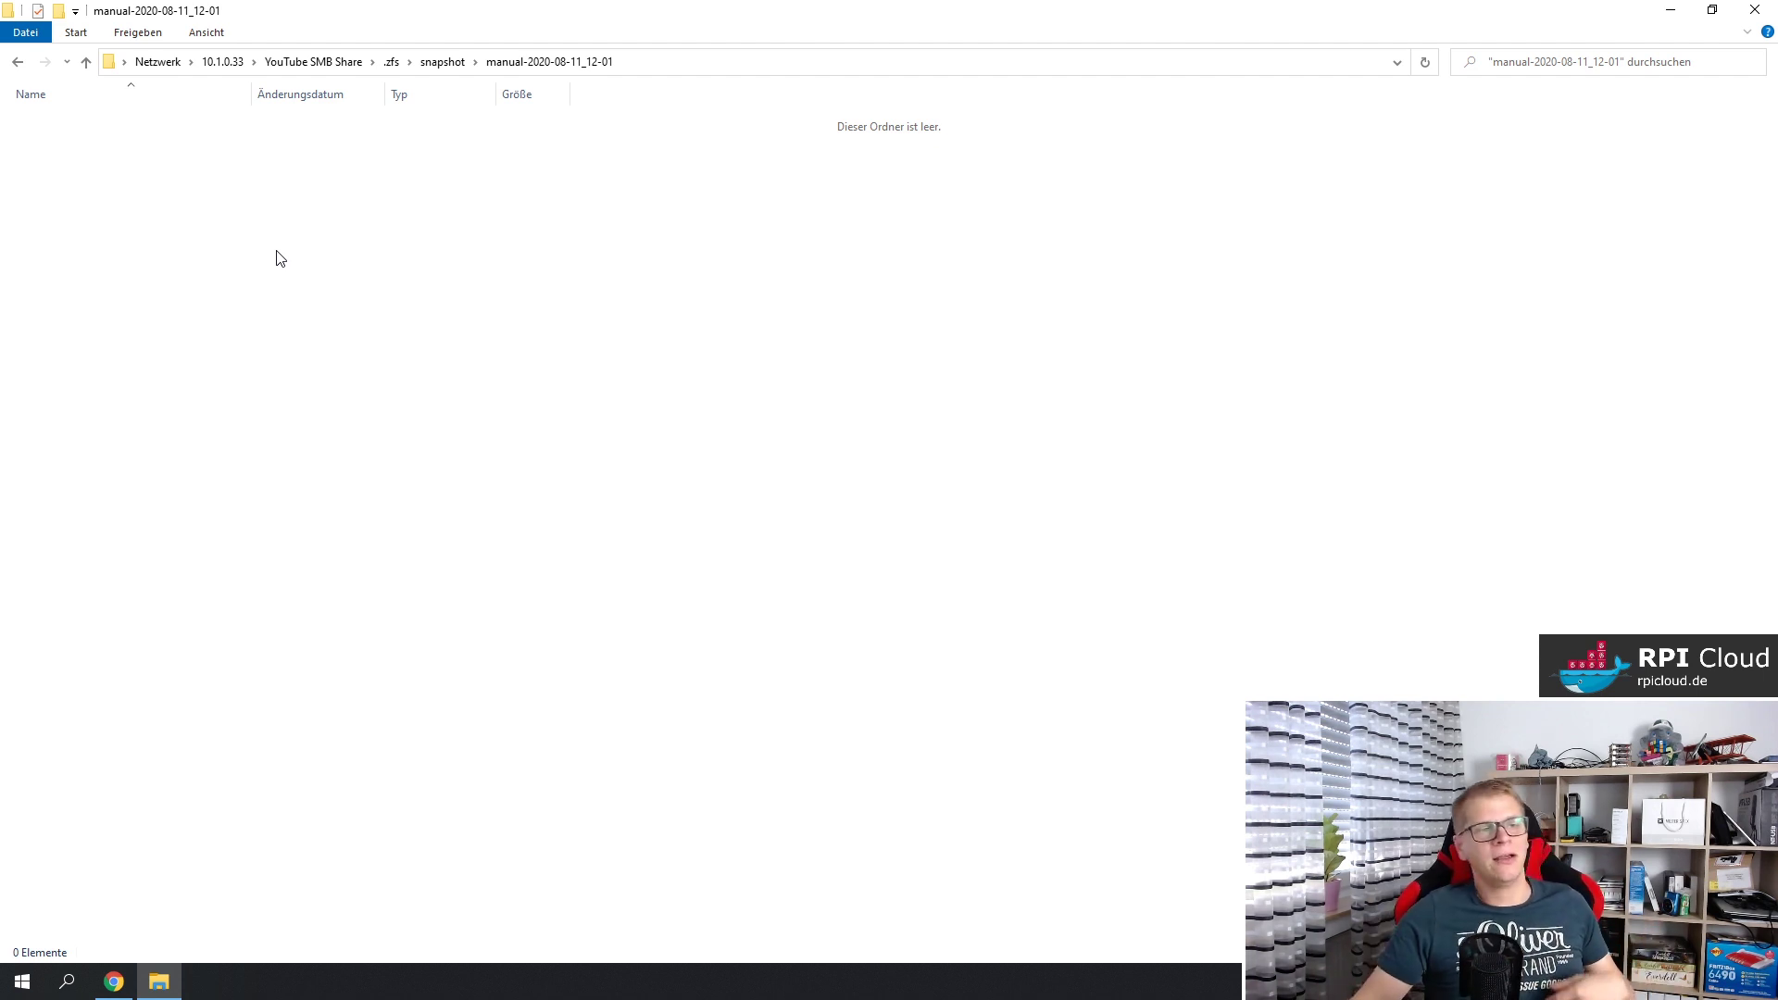
# Compare with the manual-2020-08-11_11-54 snapshot folder's contents and return to the list of both snapshots.
pyautogui.press('BackSpace')
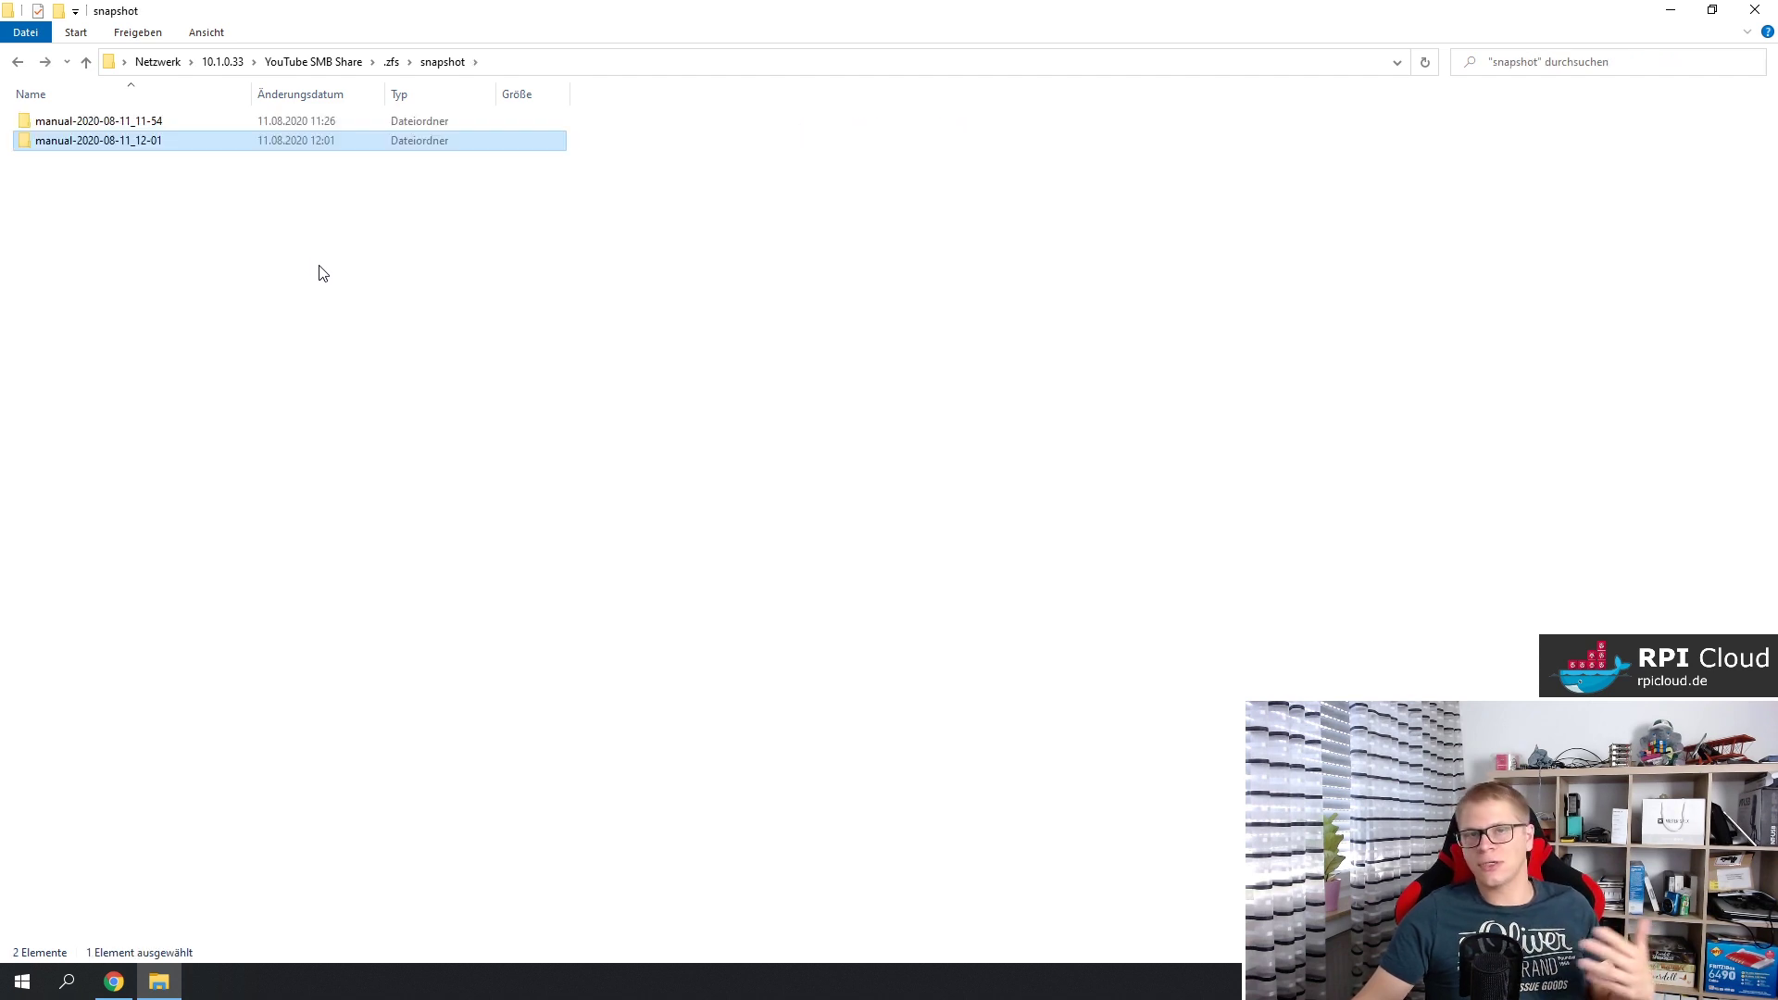
pyautogui.doubleClick(163, 118)
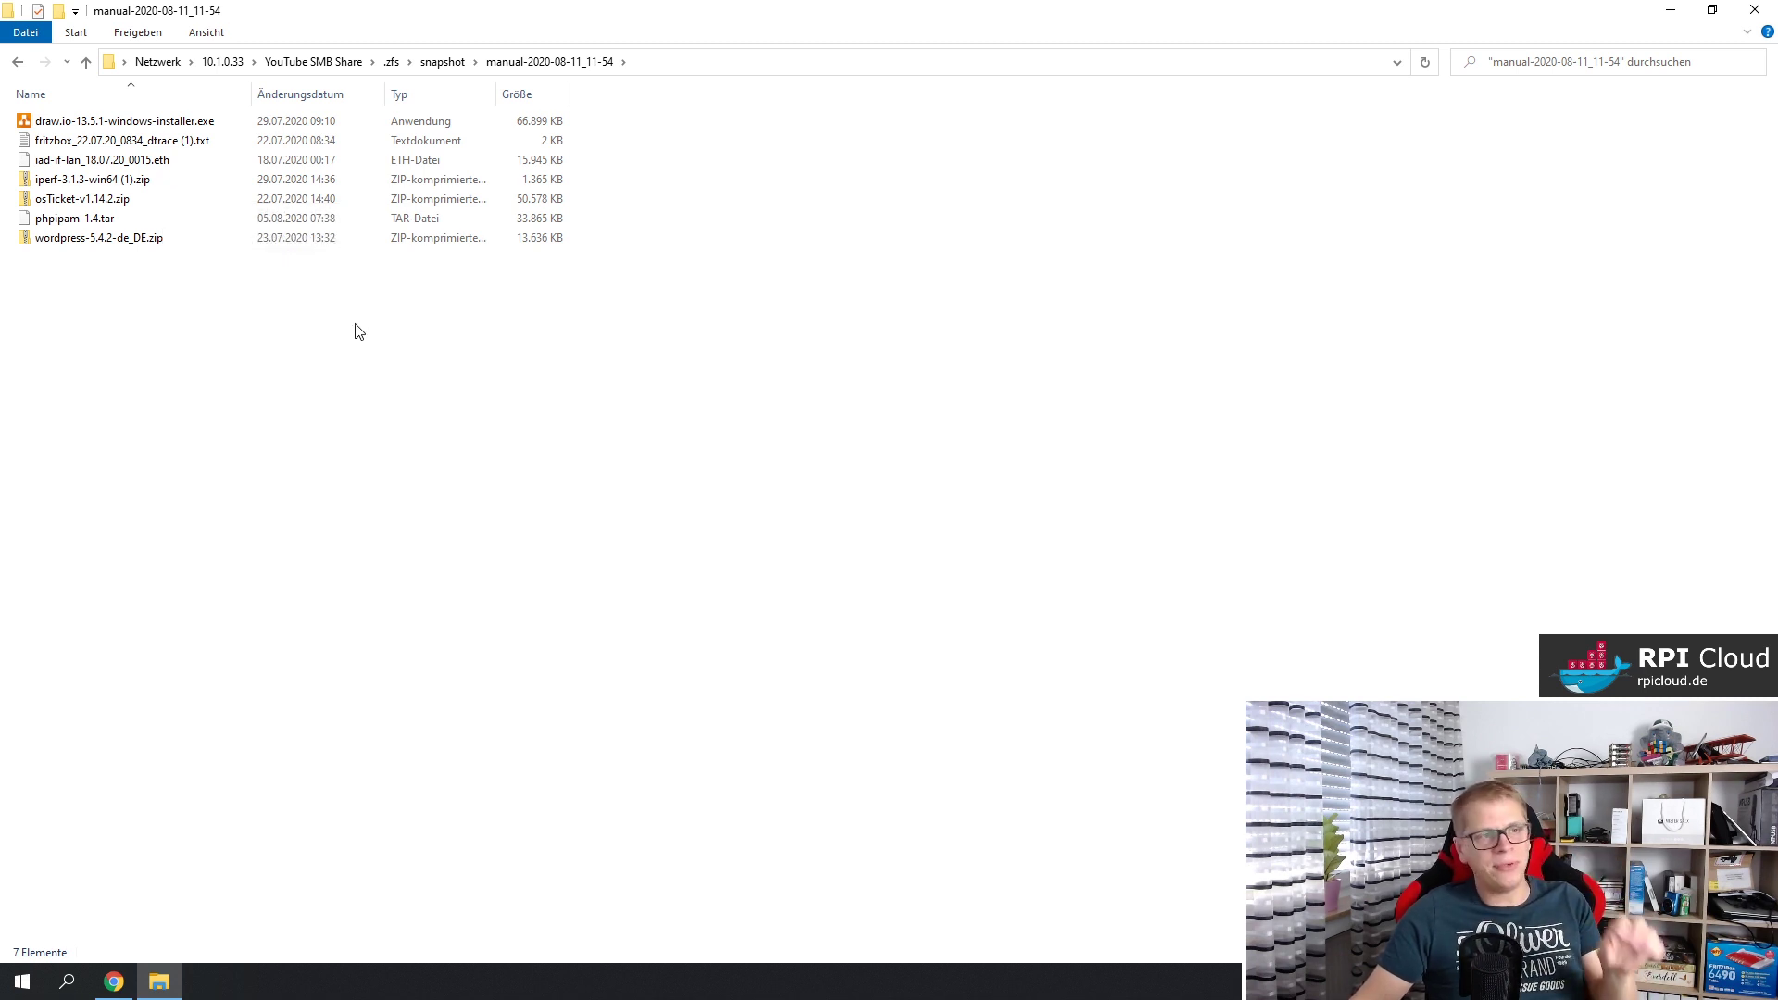
pyautogui.hotkey('alt', 'Left')
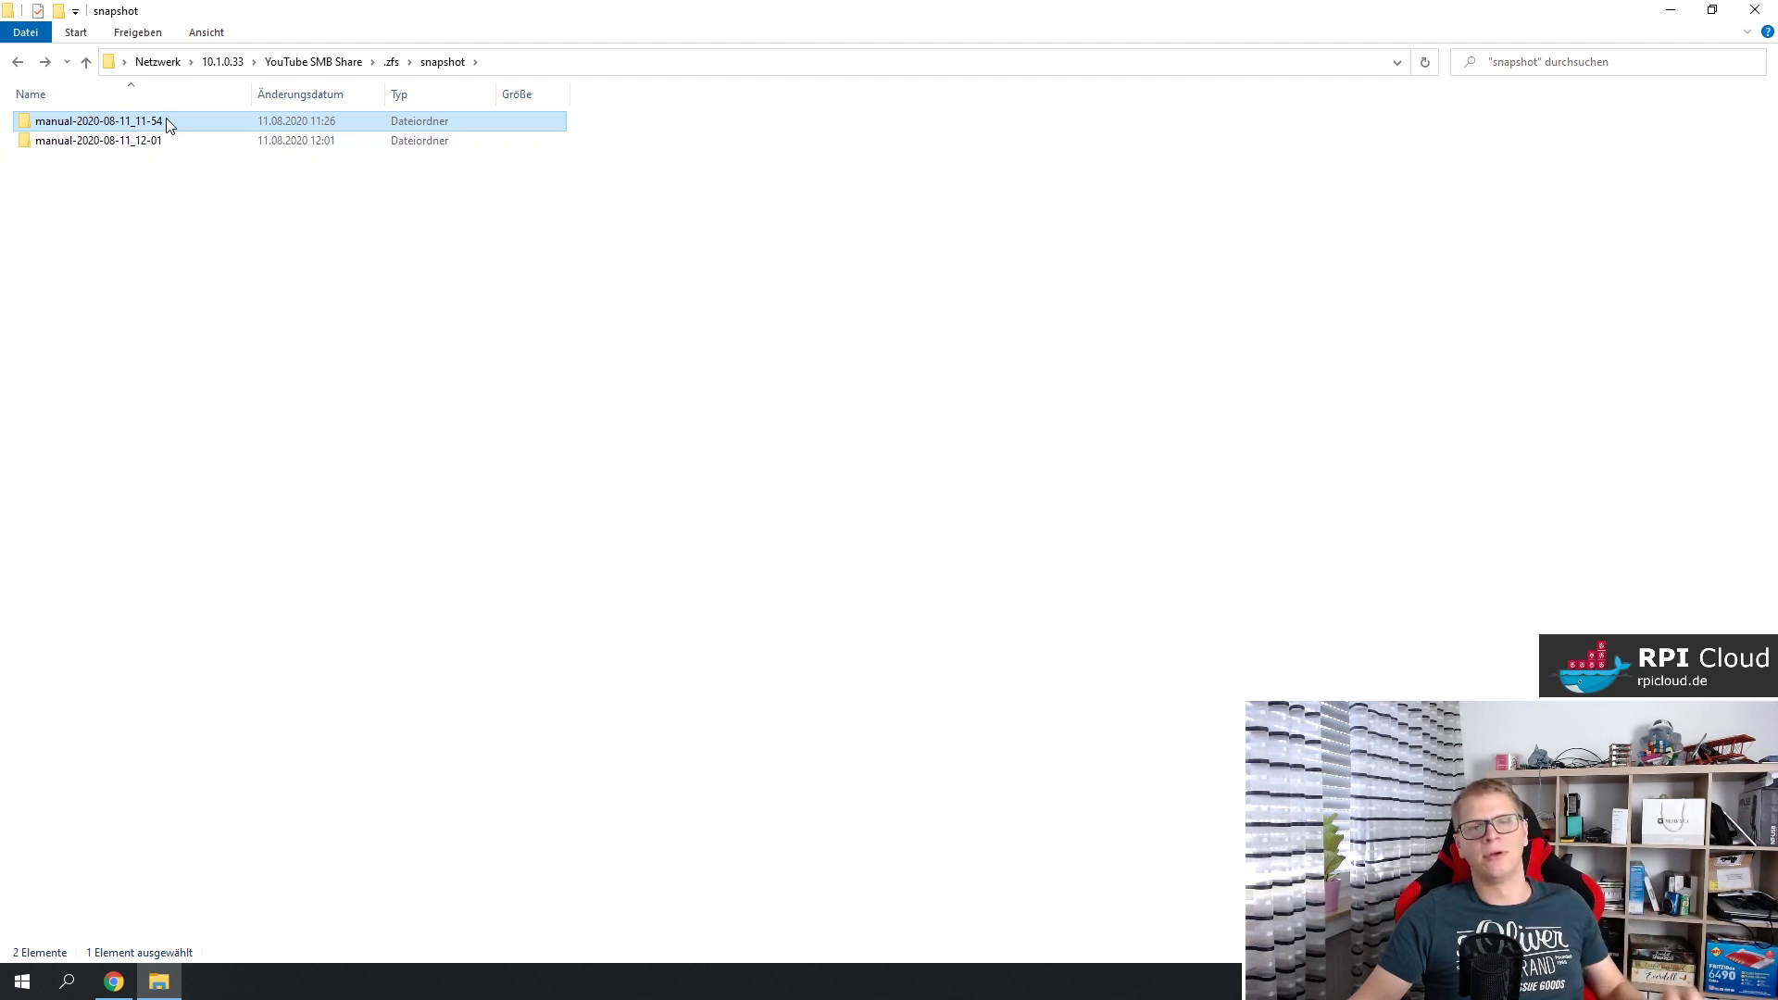
pyautogui.click(239, 261)
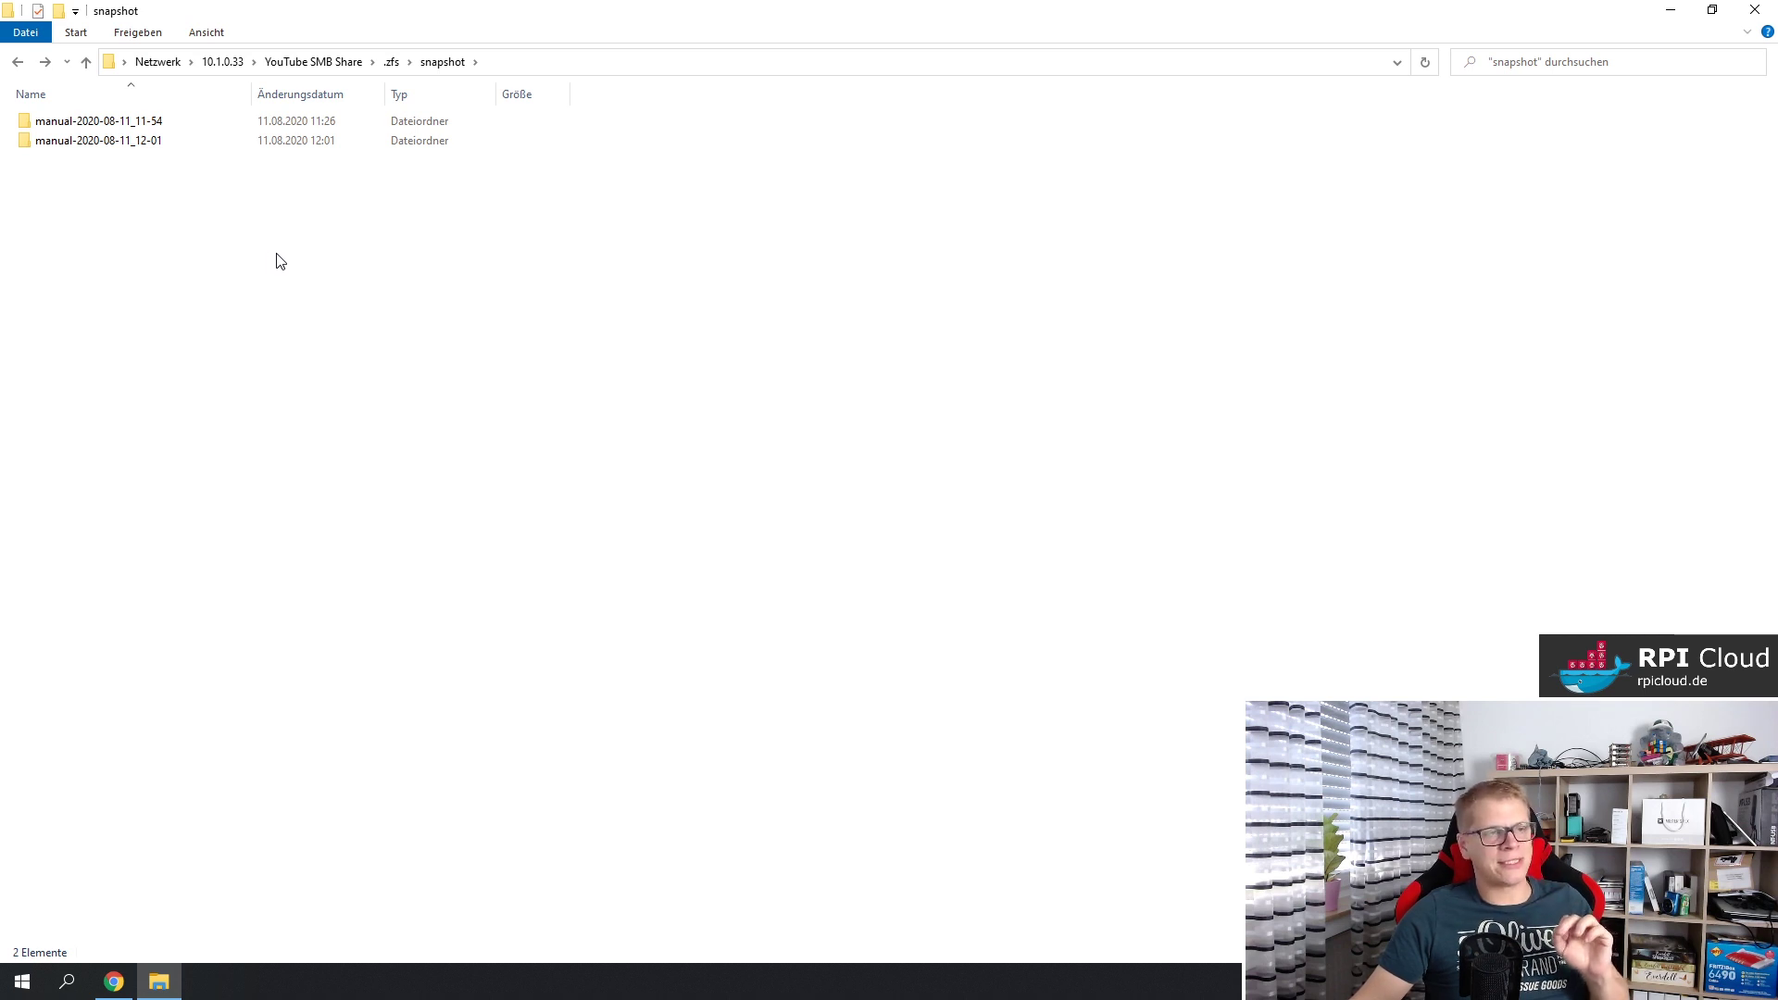
pyautogui.click(182, 125)
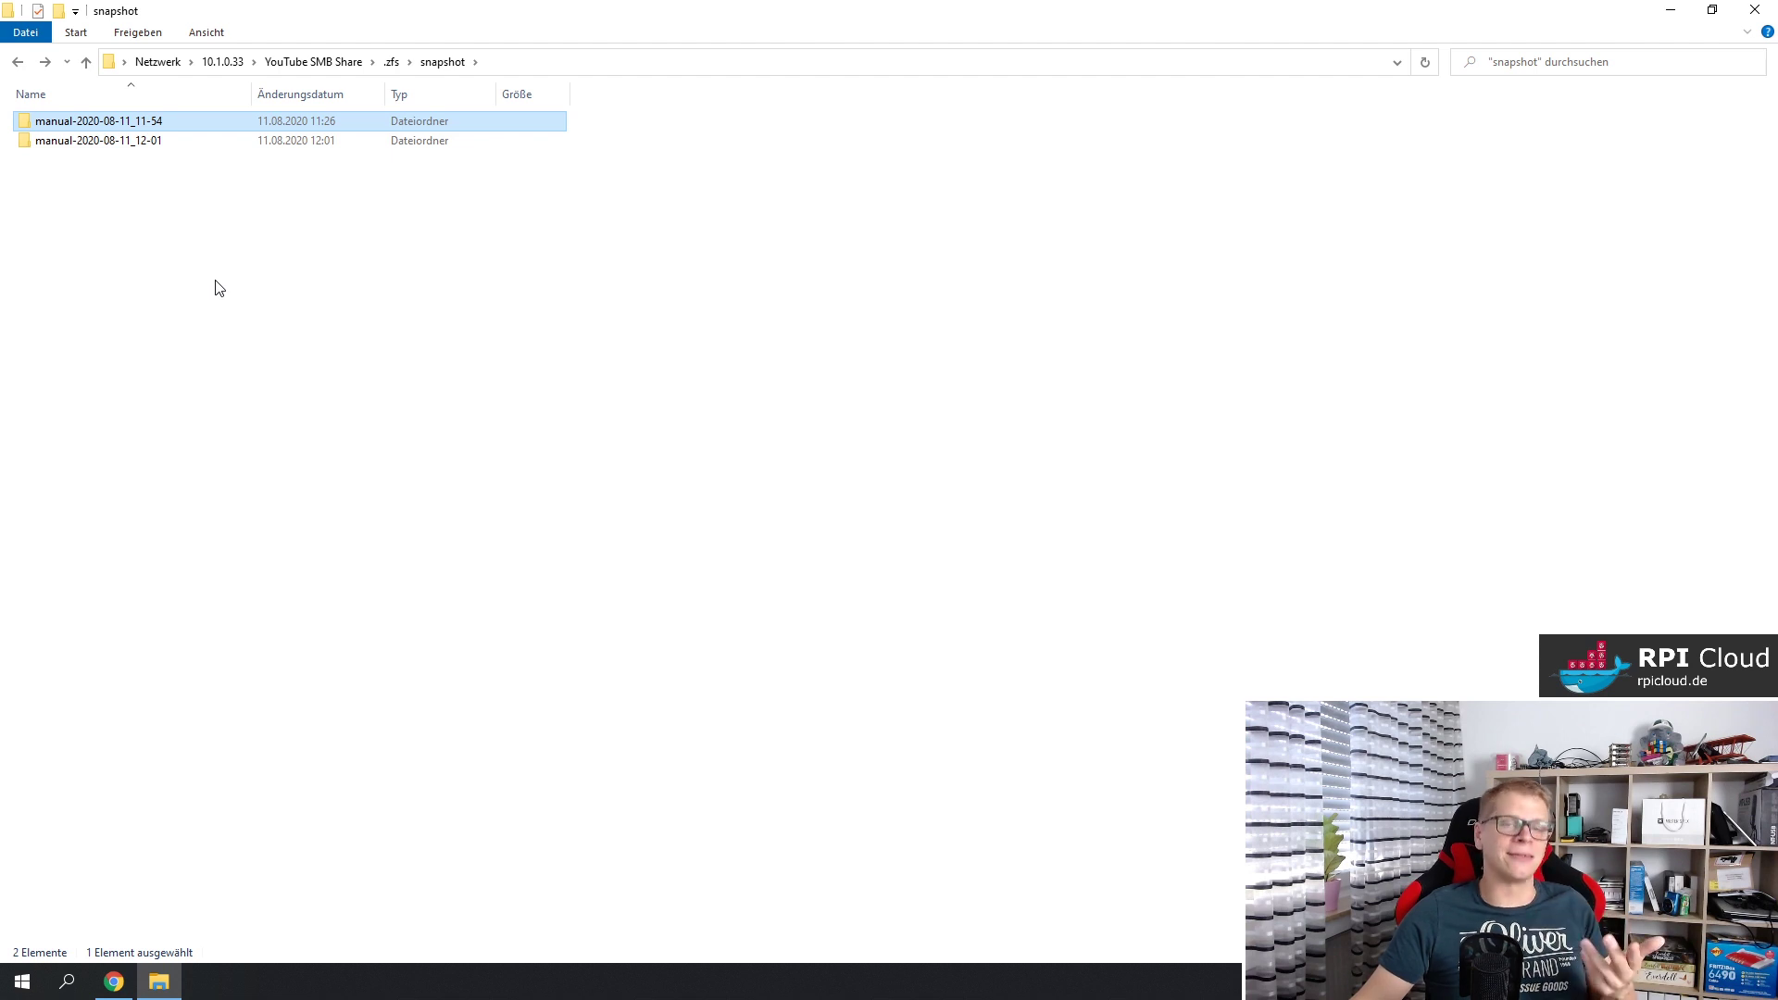
pyautogui.click(168, 145)
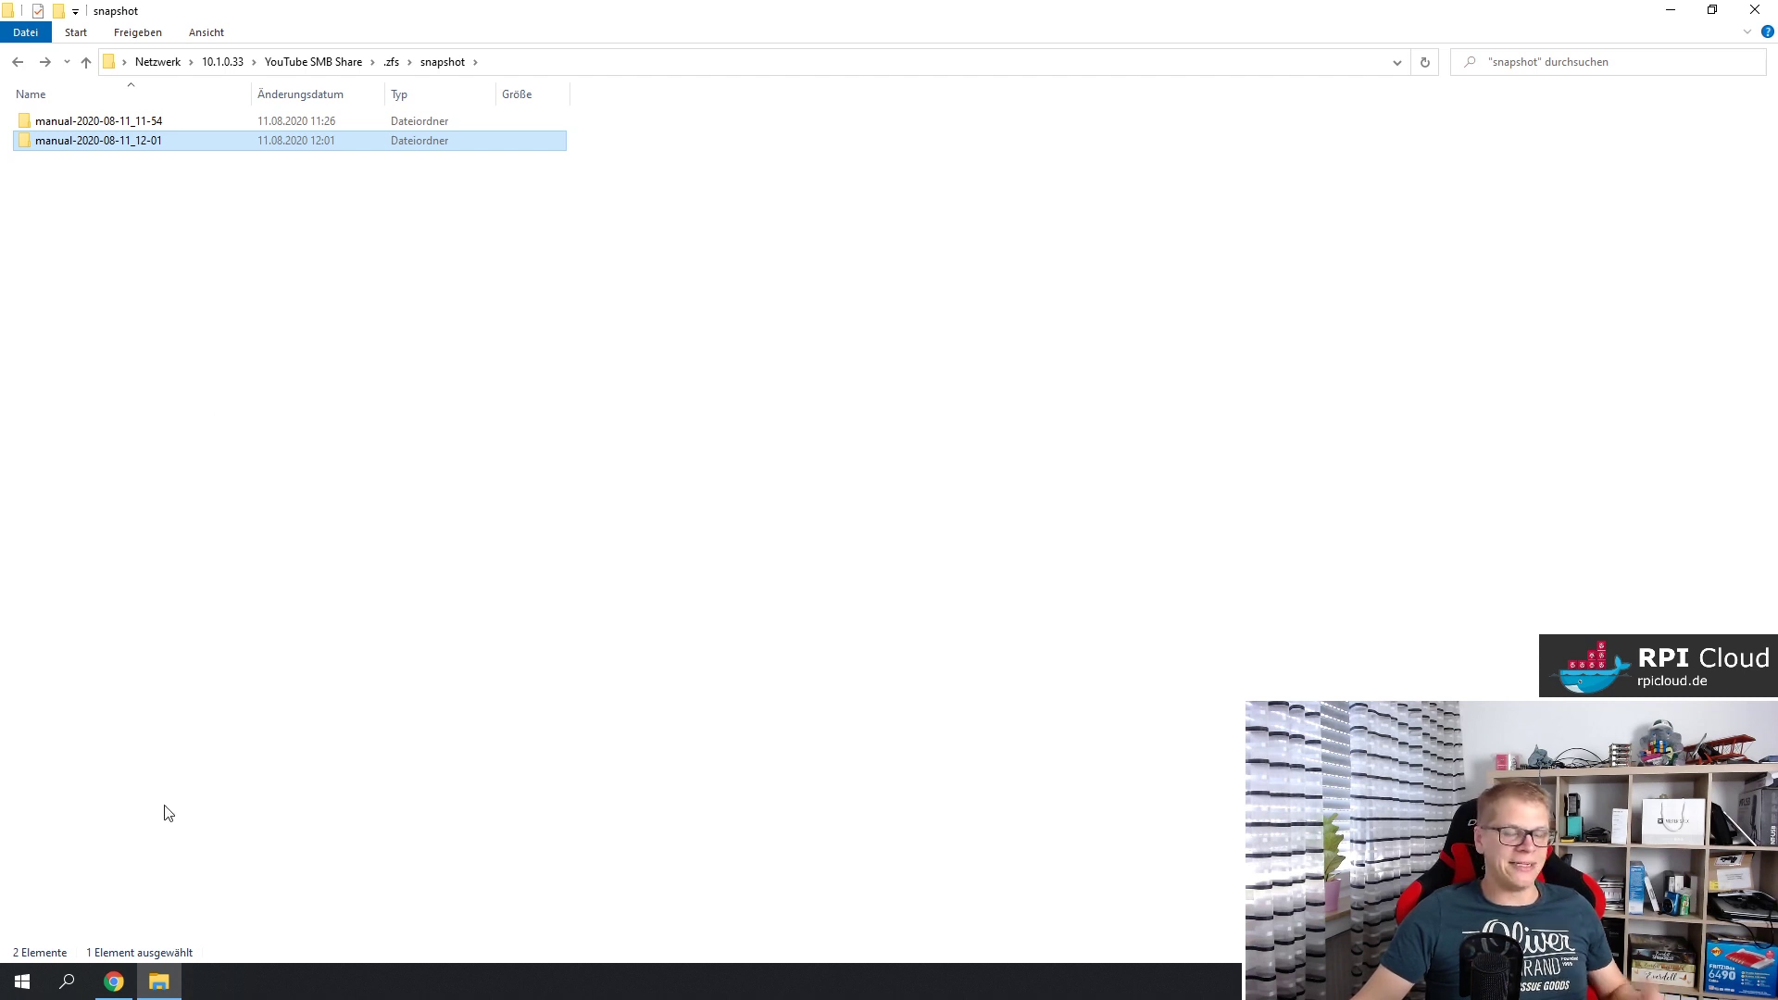
# Switch to FreeNAS in Chrome and compare the used and referenced sizes in the details of both DS1/YouTube snapshots.
pyautogui.click(115, 982)
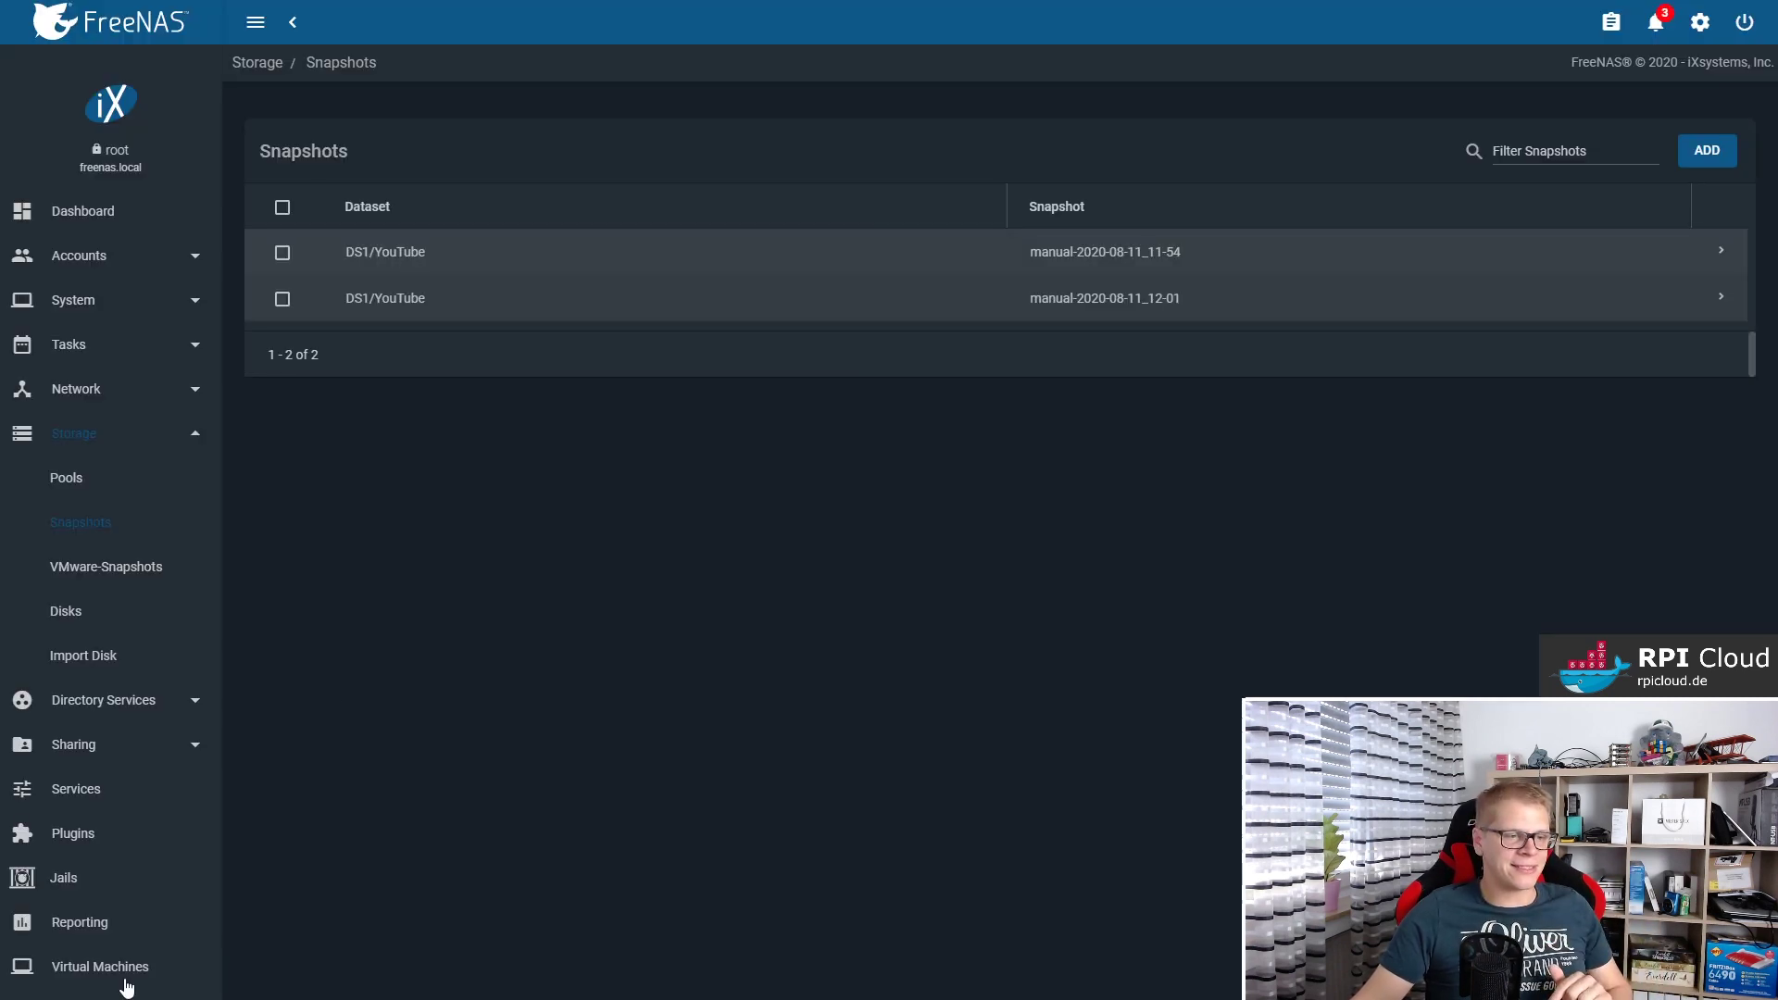
pyautogui.click(1718, 306)
pyautogui.click(1721, 252)
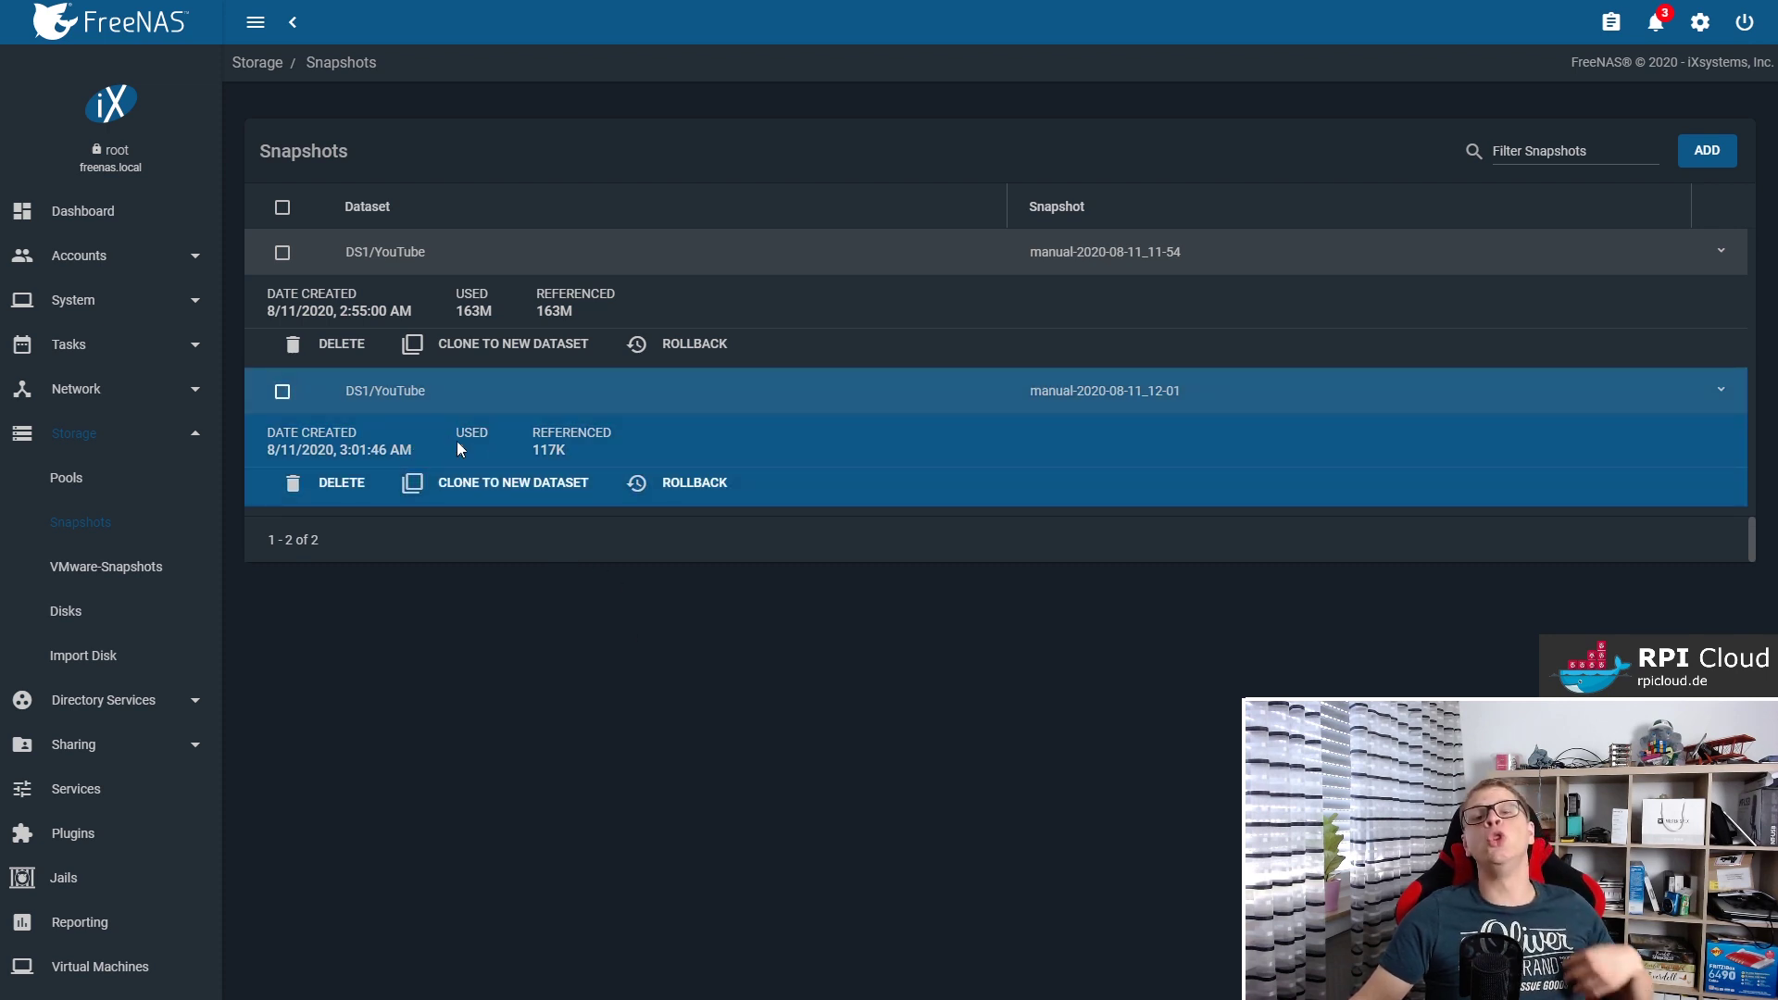
pyautogui.moveTo(1155, 397); pyautogui.dragTo(1180, 391)
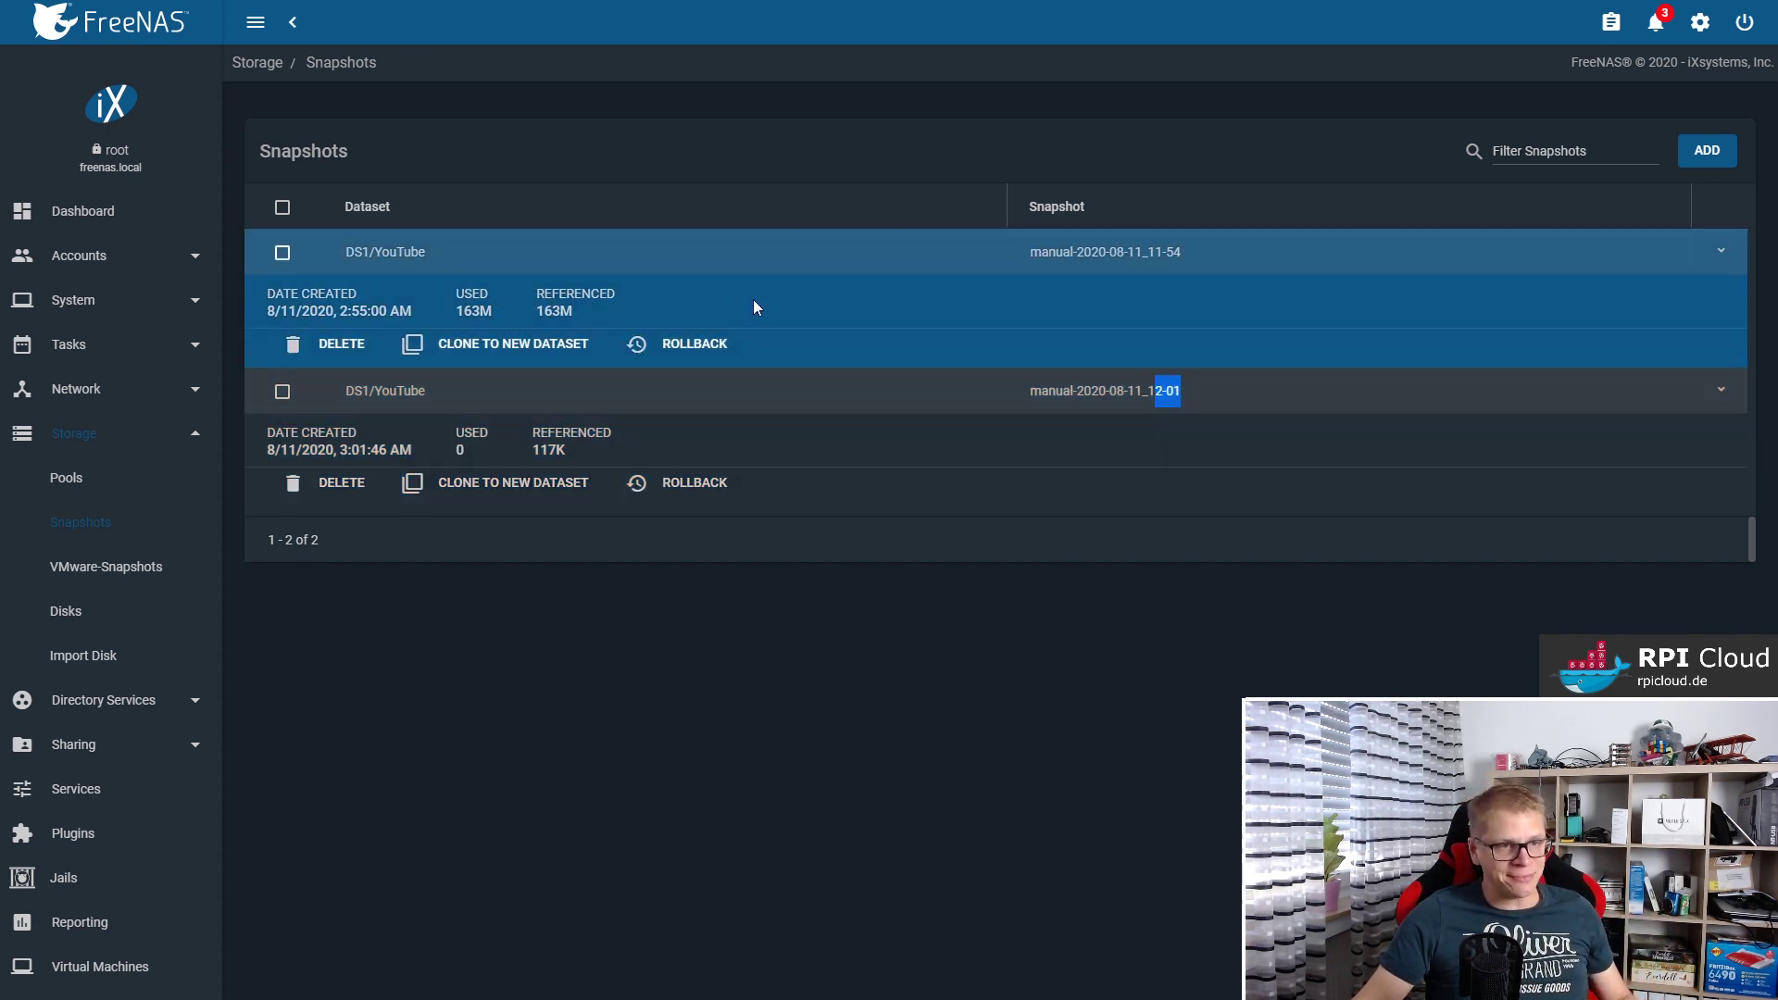
pyautogui.moveTo(566, 450); pyautogui.dragTo(532, 448)
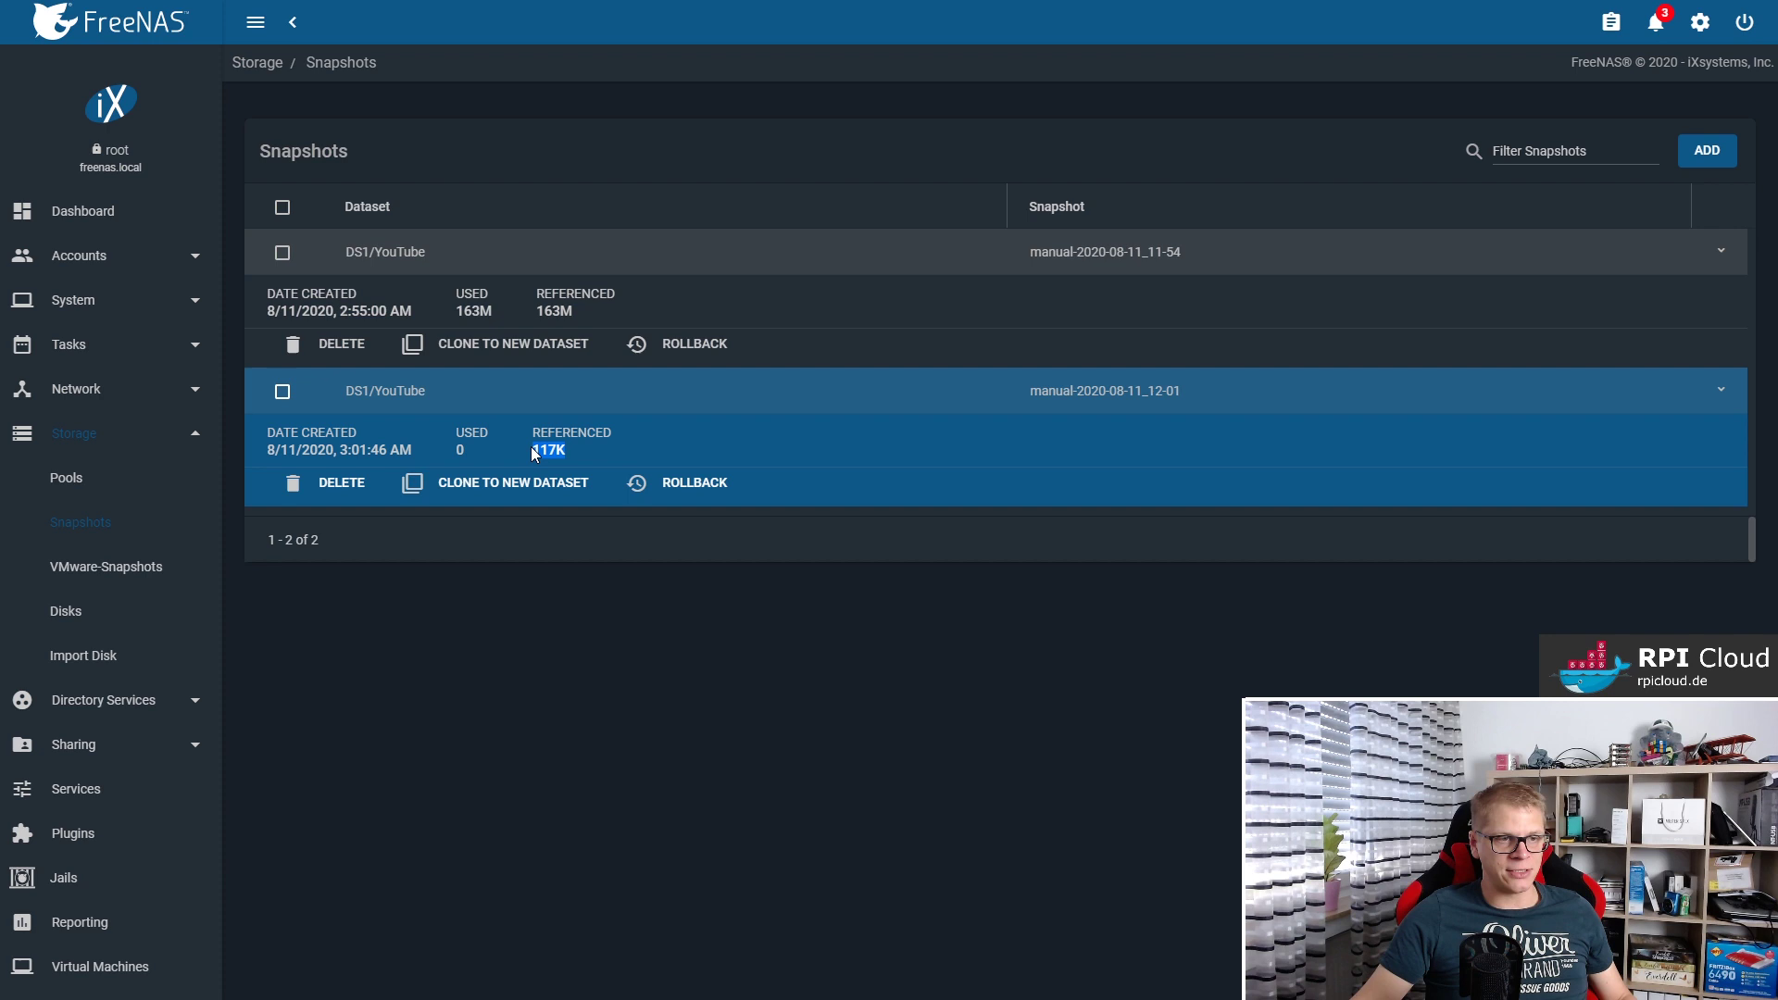
pyautogui.click(482, 449)
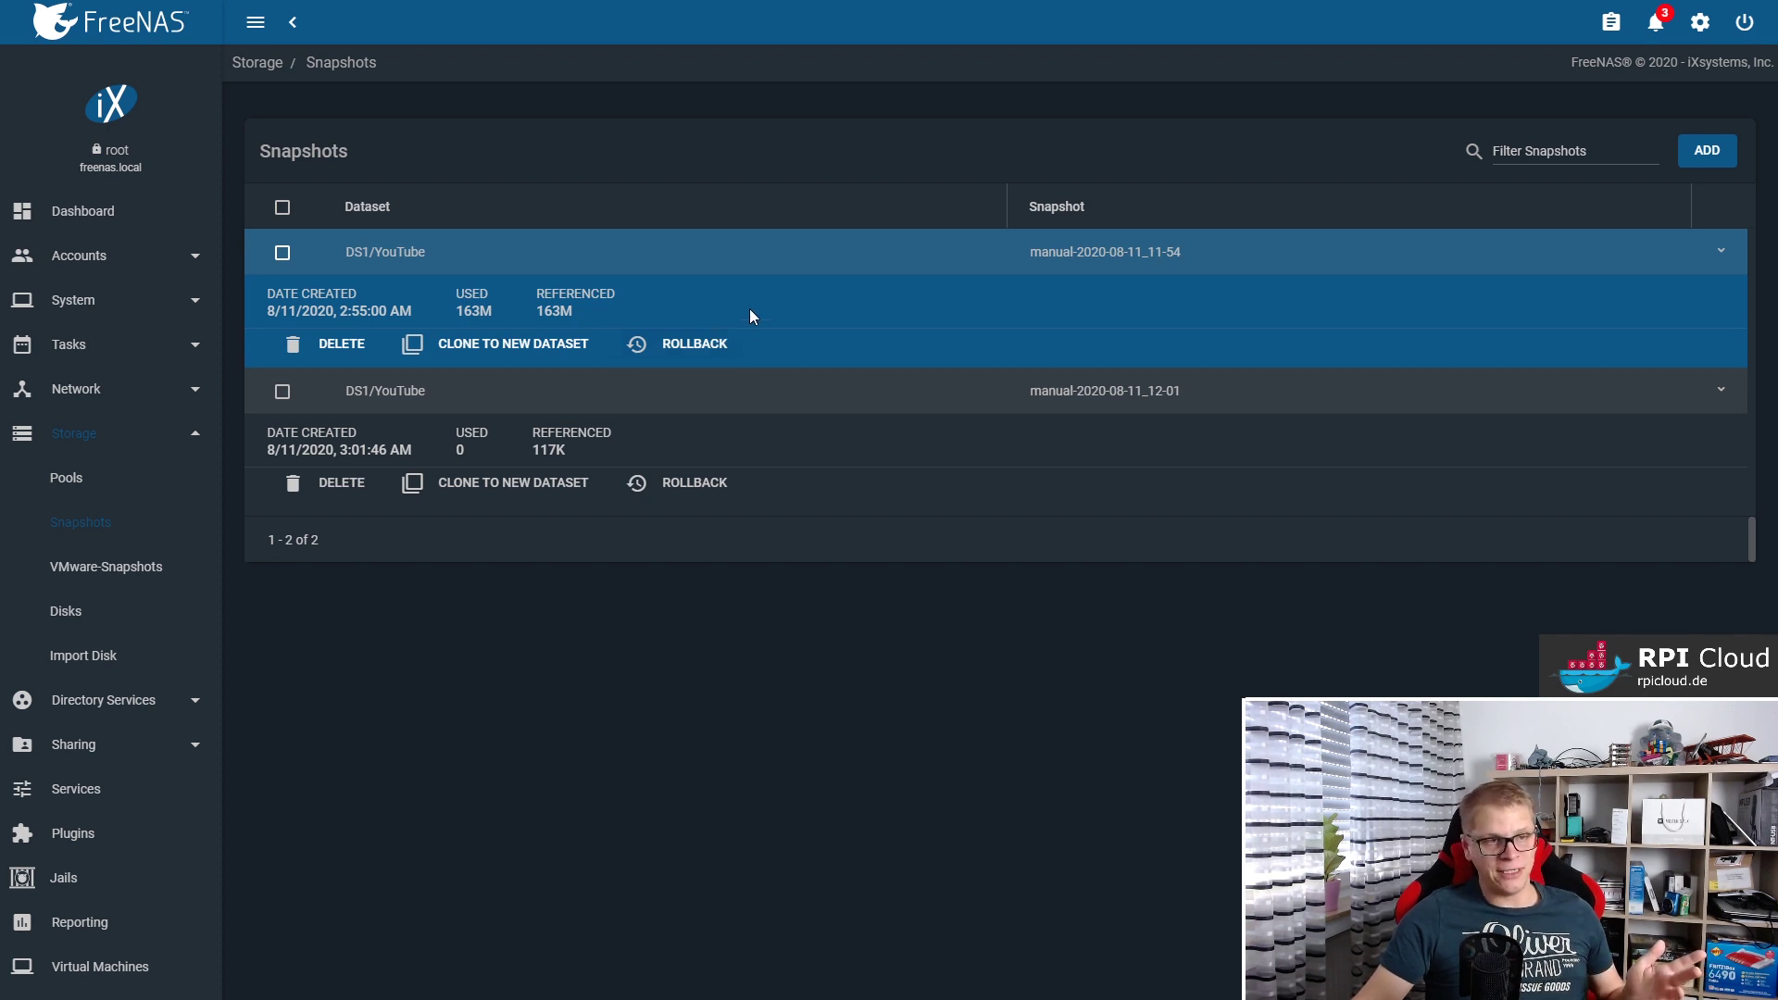
# Roll DS1/YouTube back to the manual-2020-08-11_11-54 snapshot, confirming the permanent deletion of later snapshots.
pyautogui.click(694, 352)
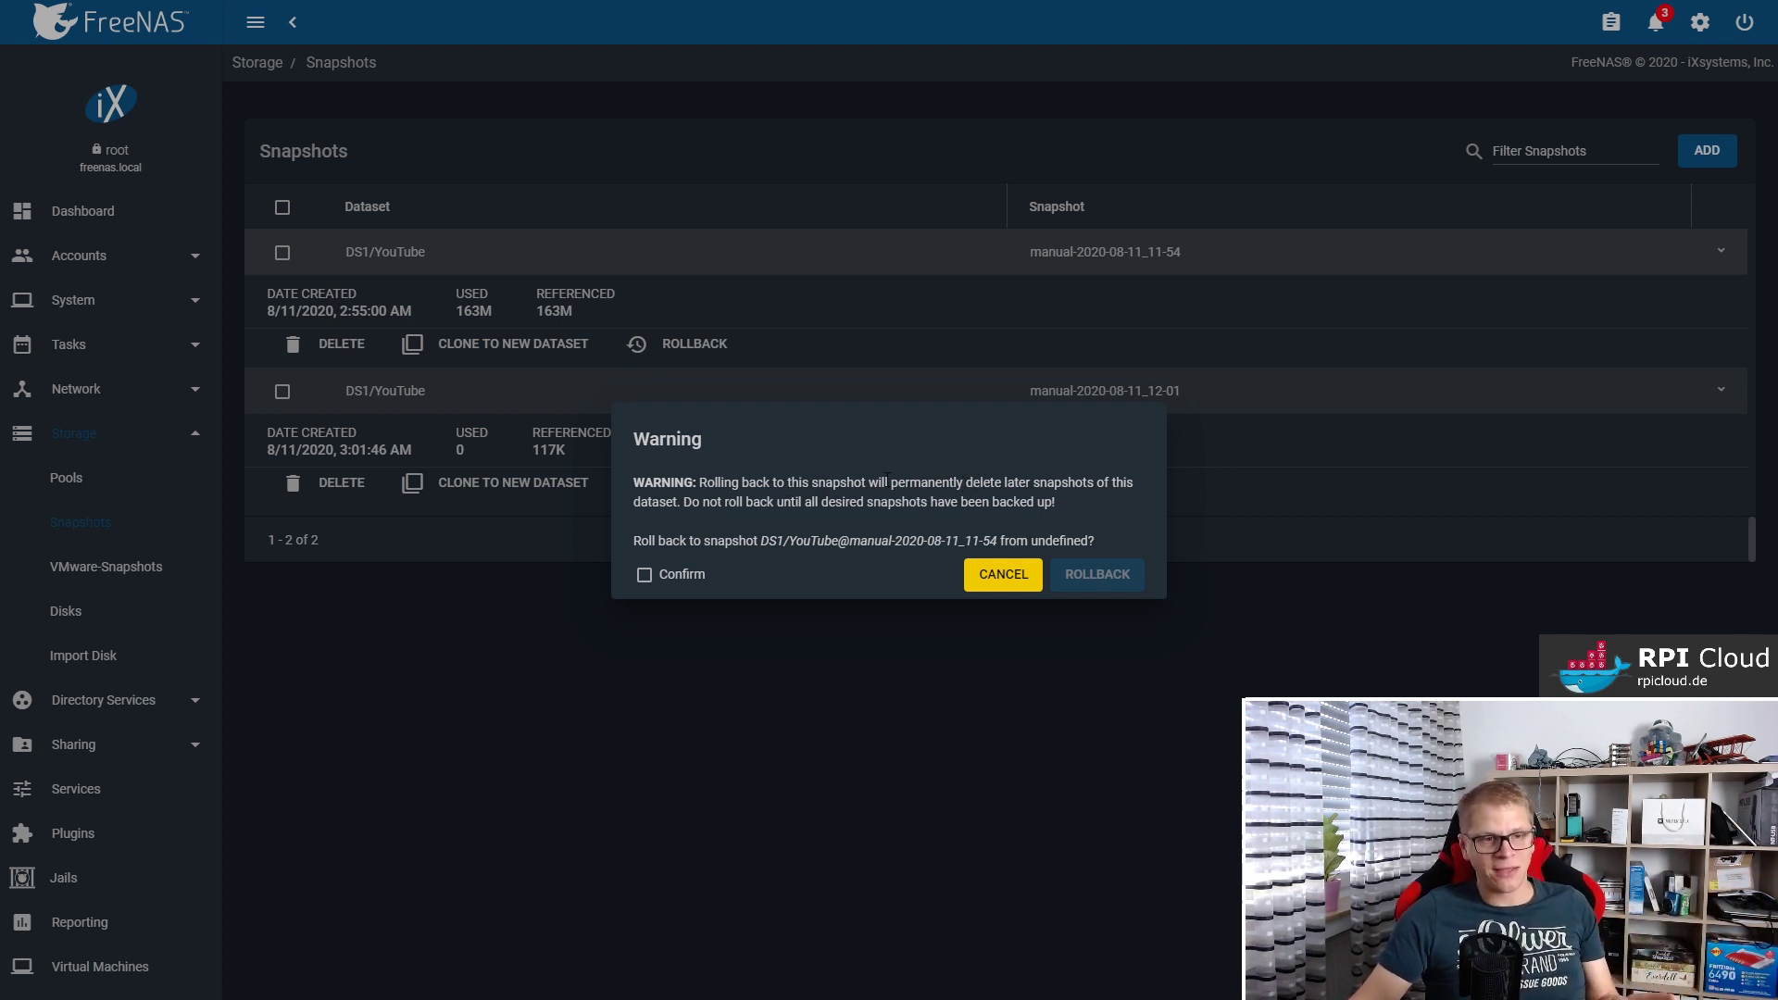
pyautogui.moveTo(886, 481); pyautogui.dragTo(928, 483)
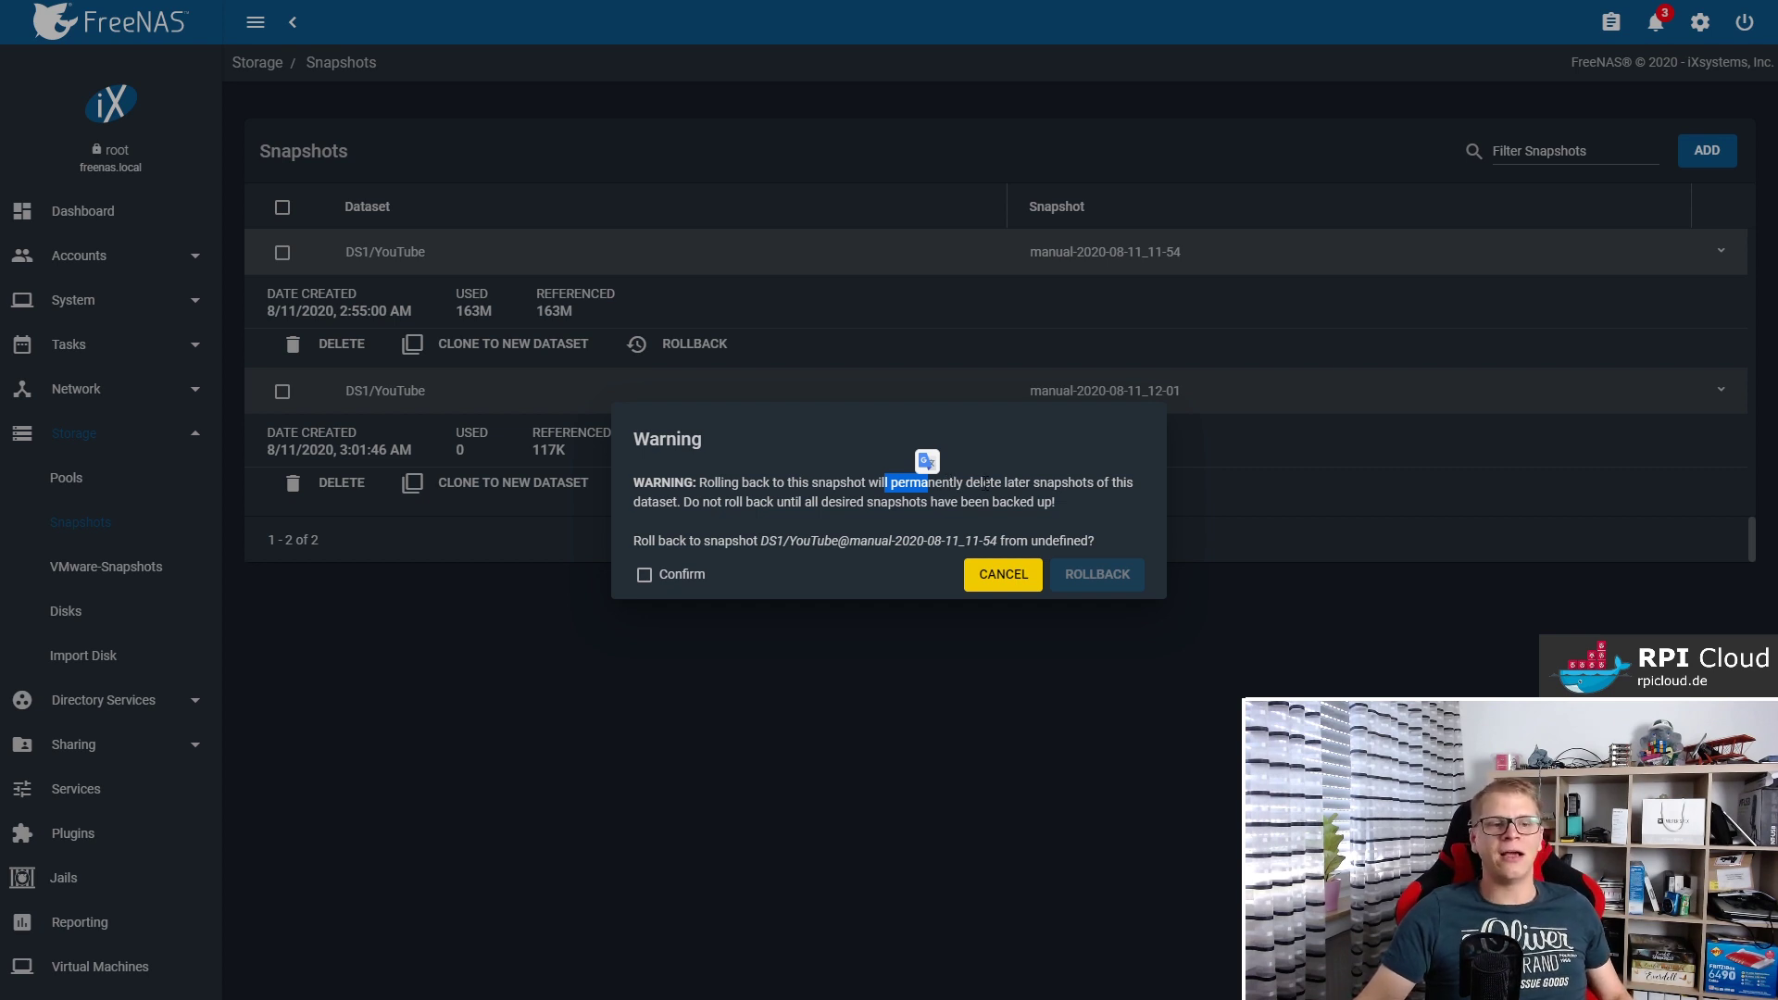
pyautogui.click(689, 575)
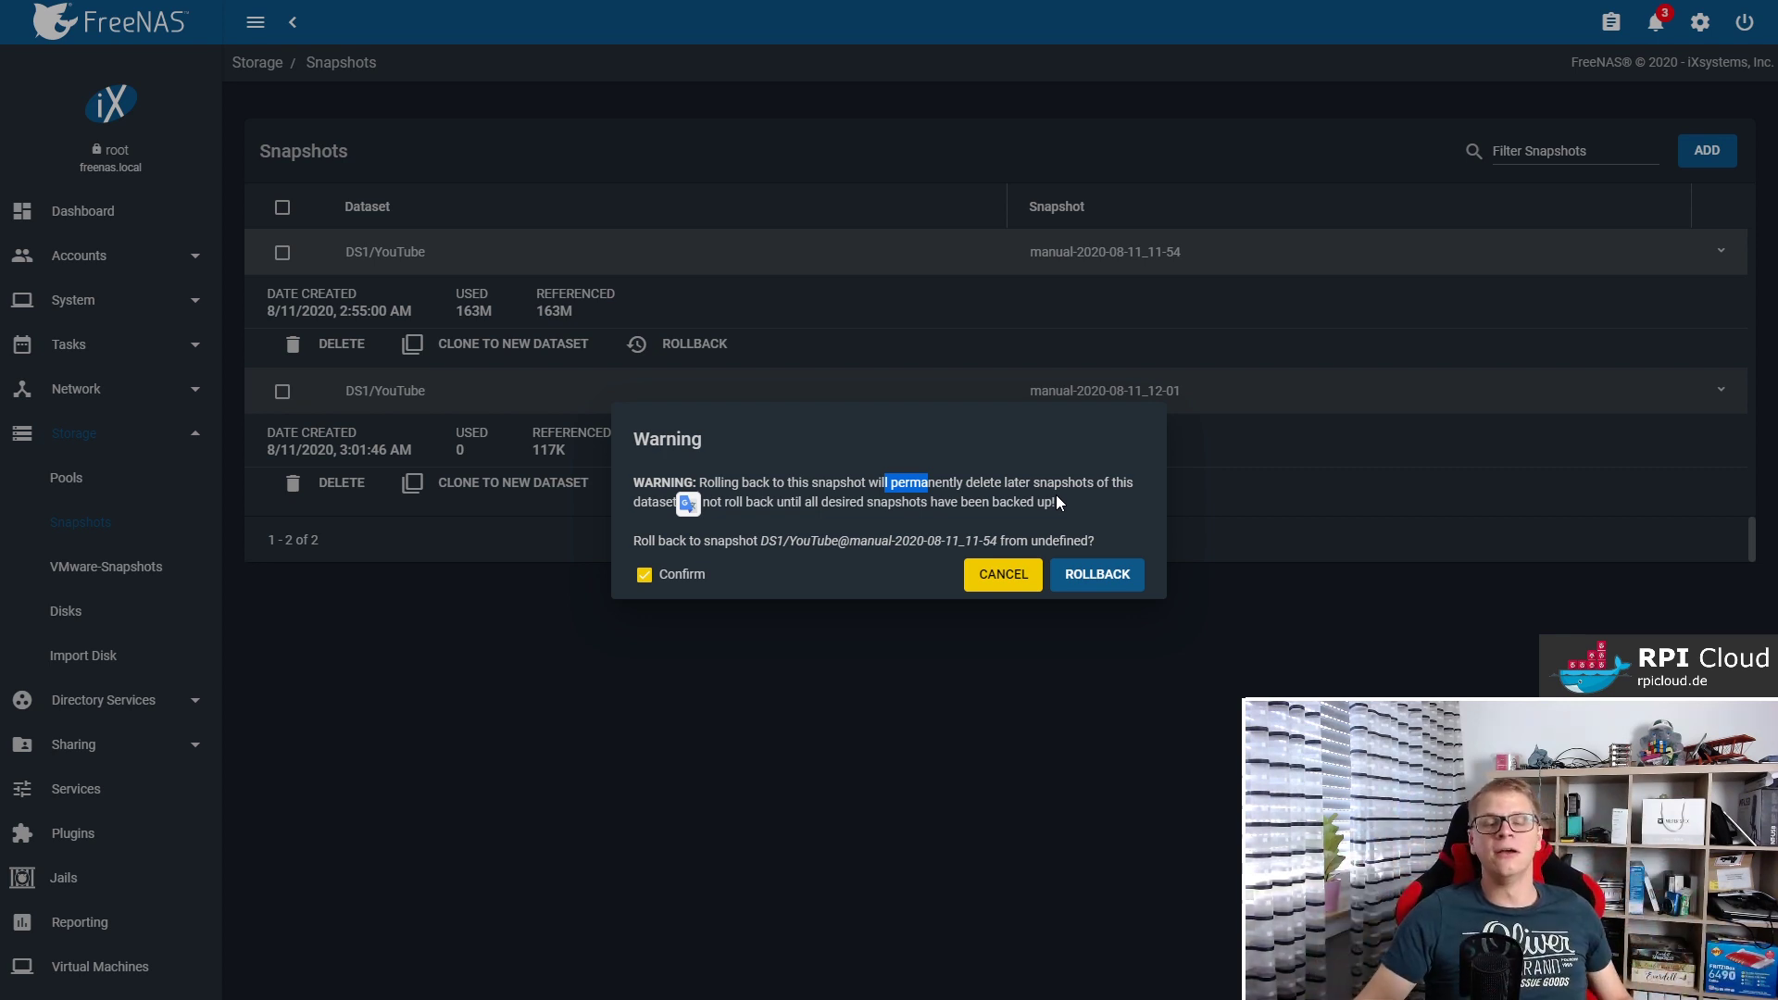
pyautogui.click(1090, 574)
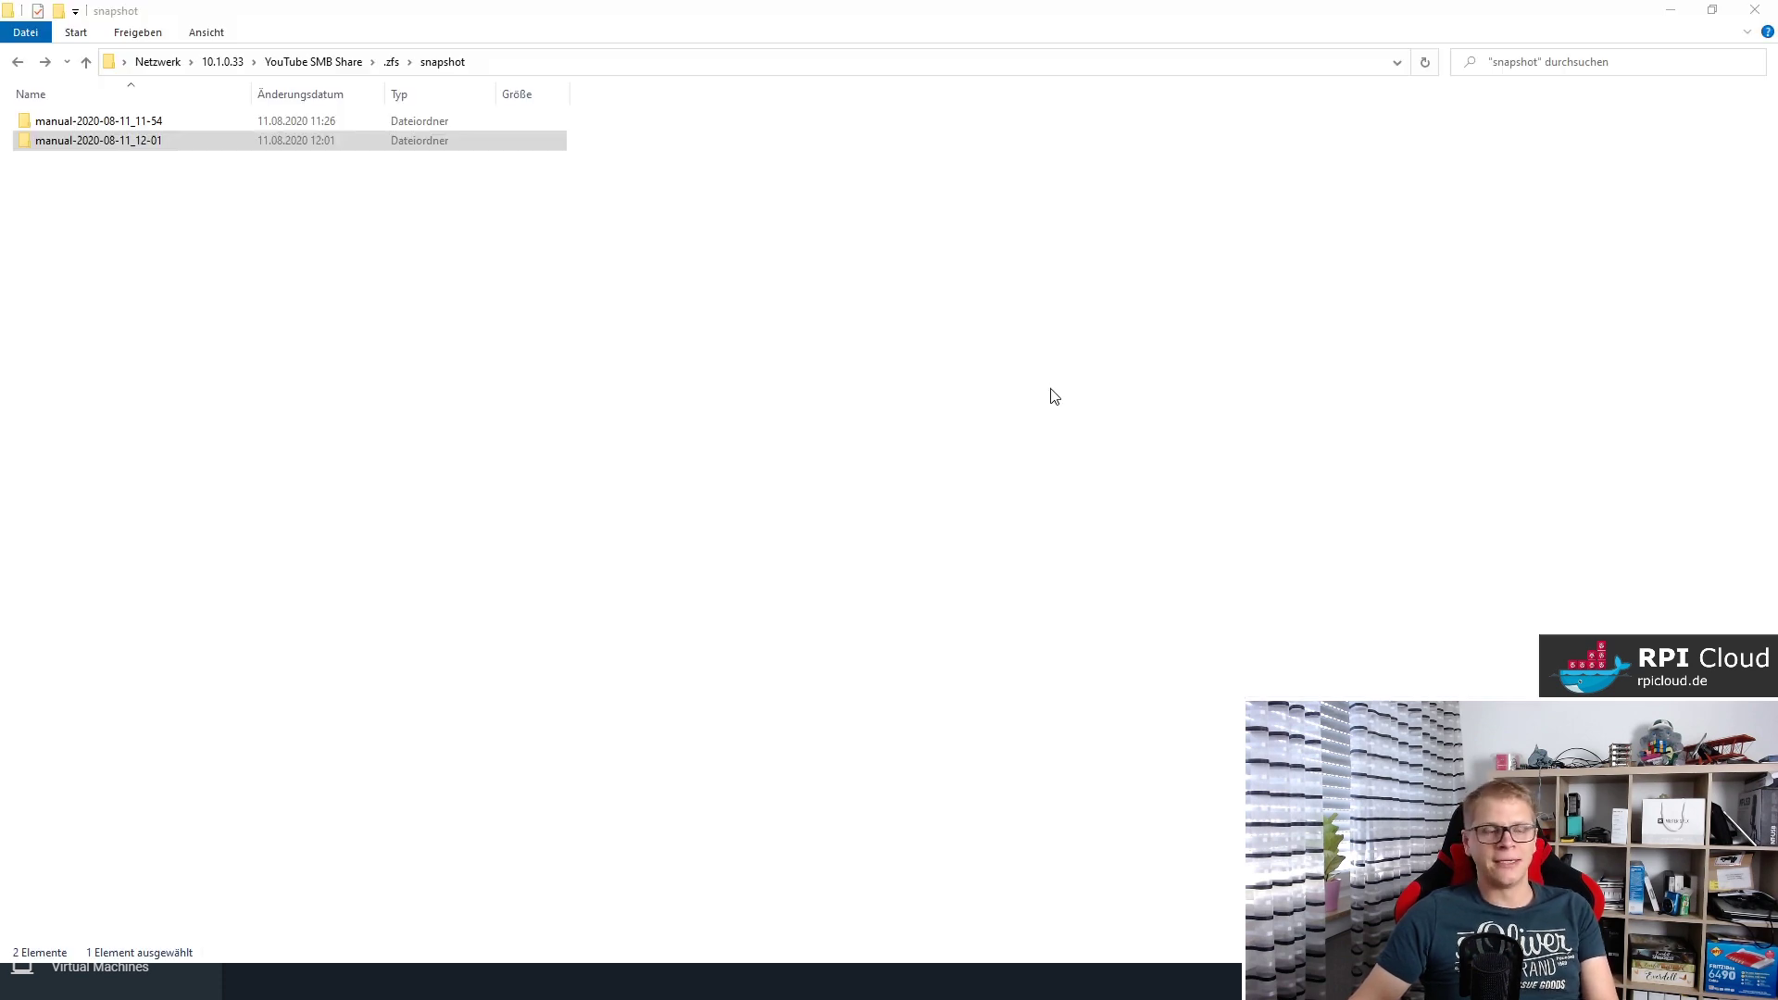
# In File Explorer, refresh the snapshot folder list and the YouTube SMB Share root to check the snapshots and files after the rollback.
pyautogui.rightClick(552, 312)
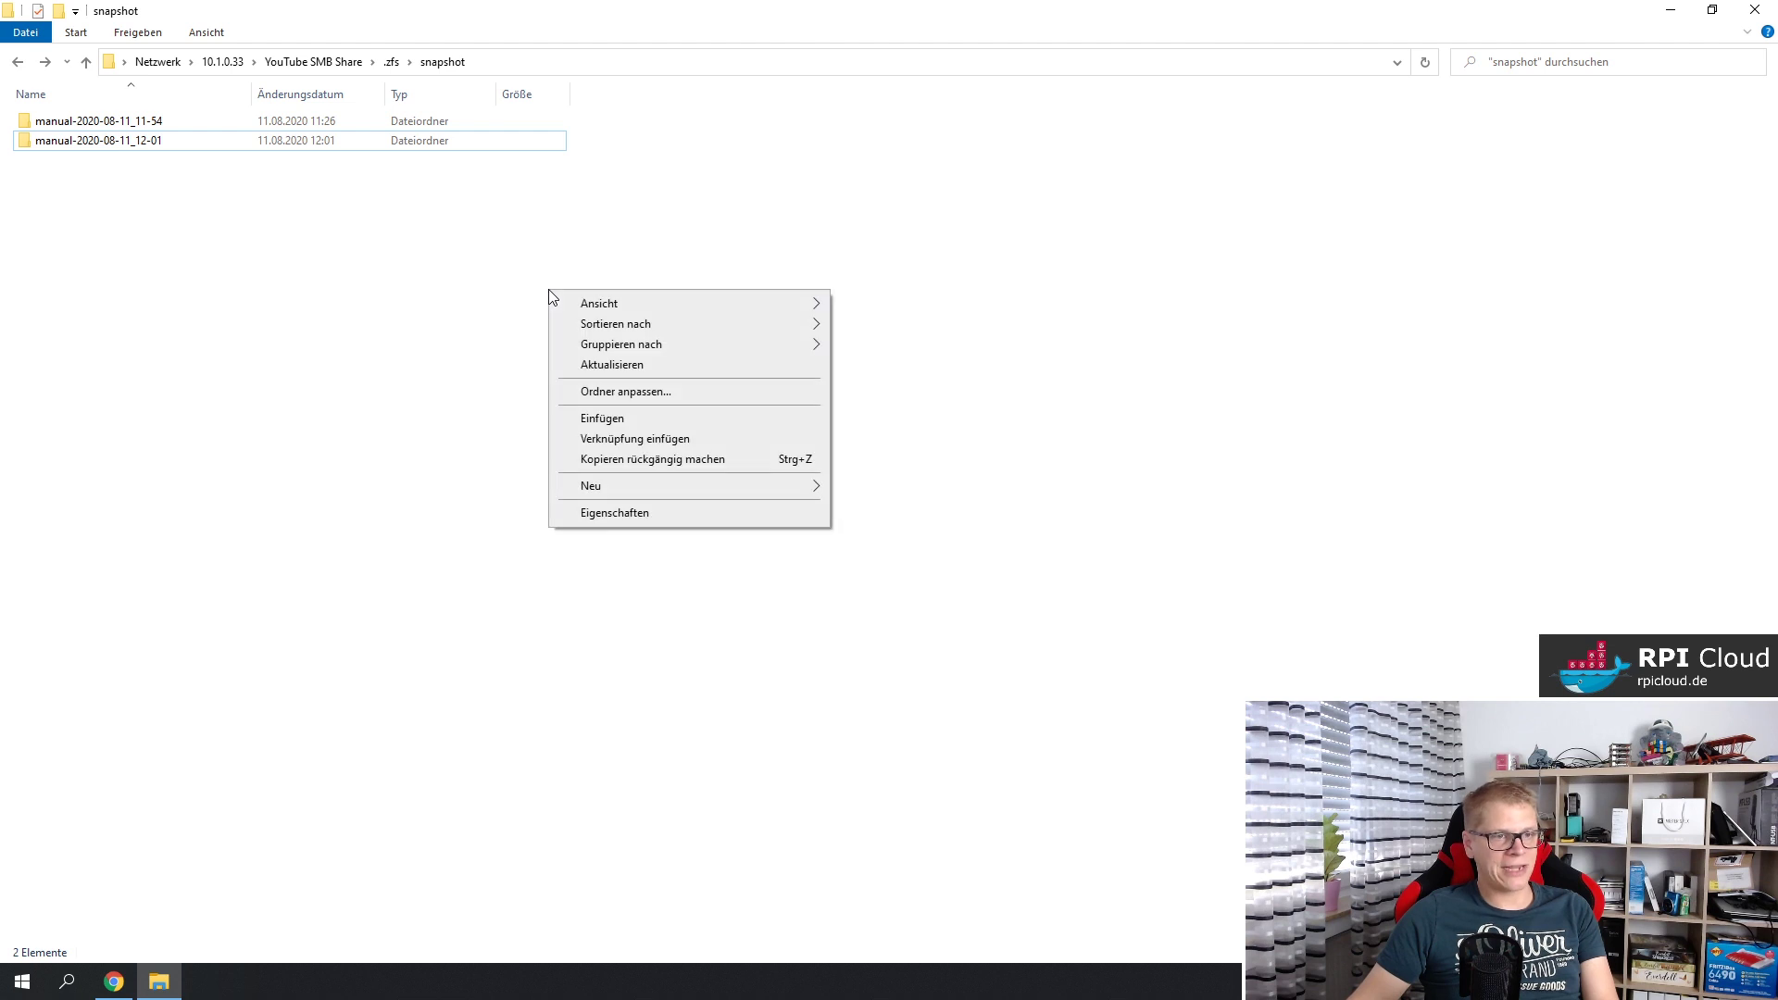
pyautogui.click(633, 363)
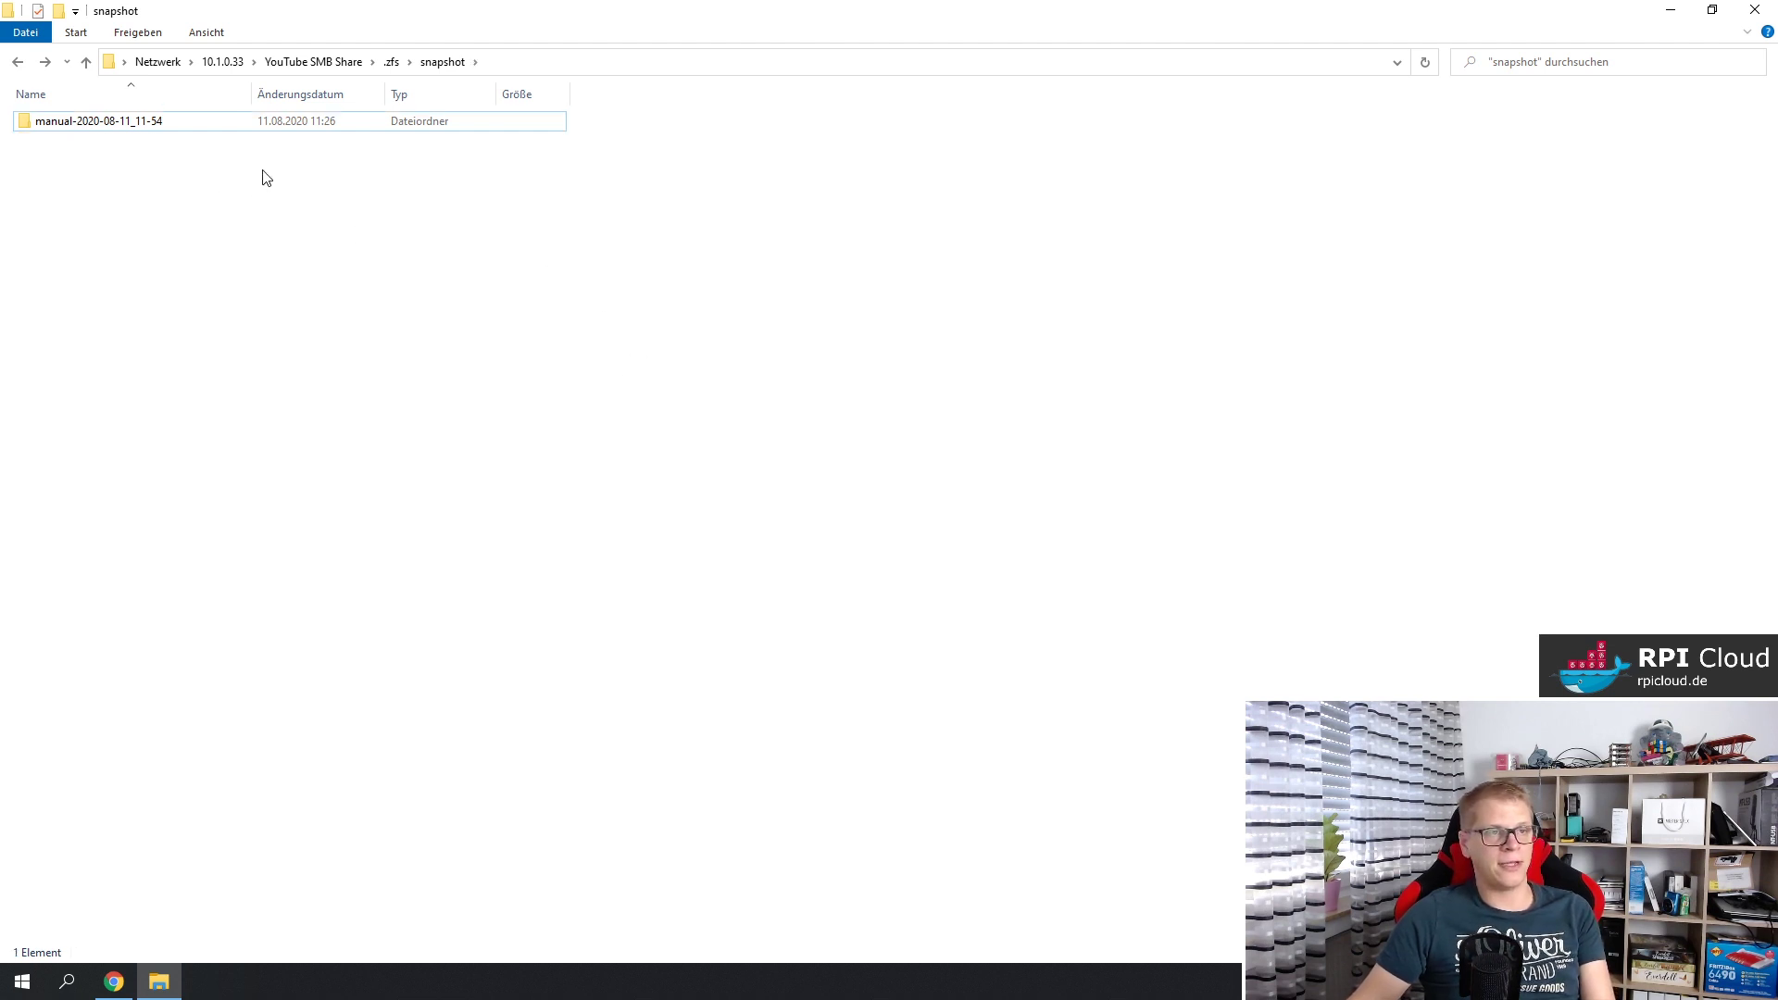
pyautogui.click(324, 66)
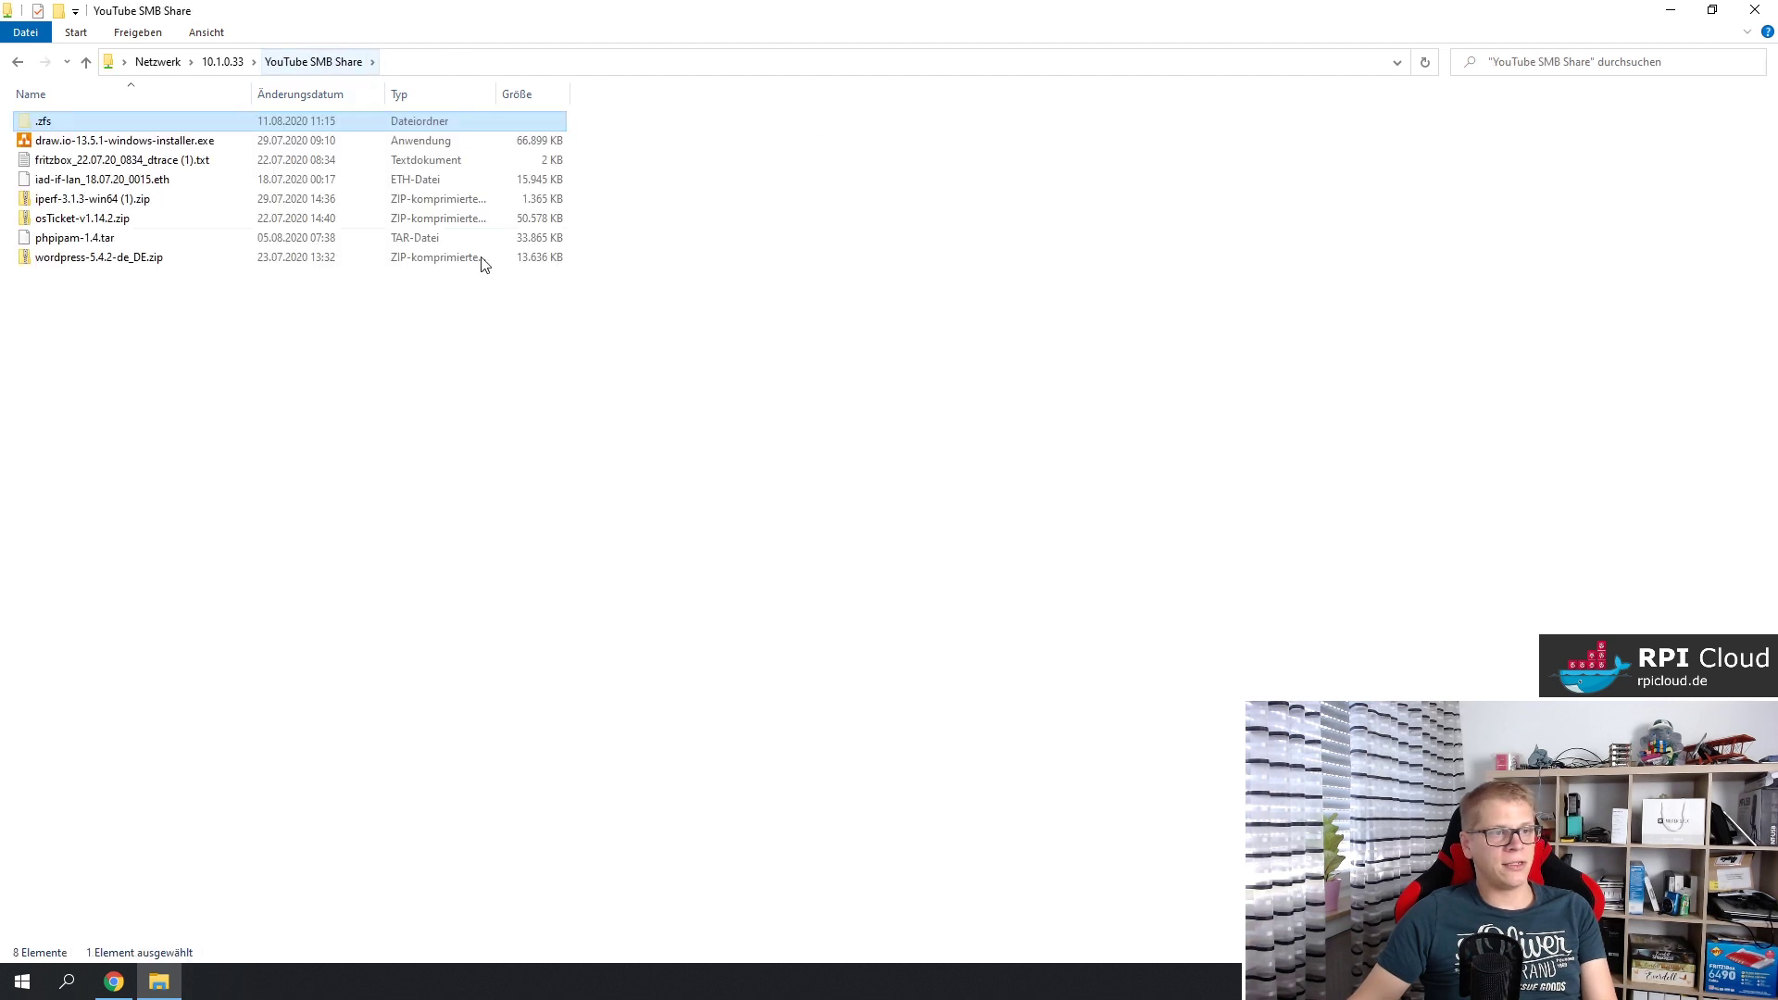
pyautogui.rightClick(514, 348)
pyautogui.click(566, 424)
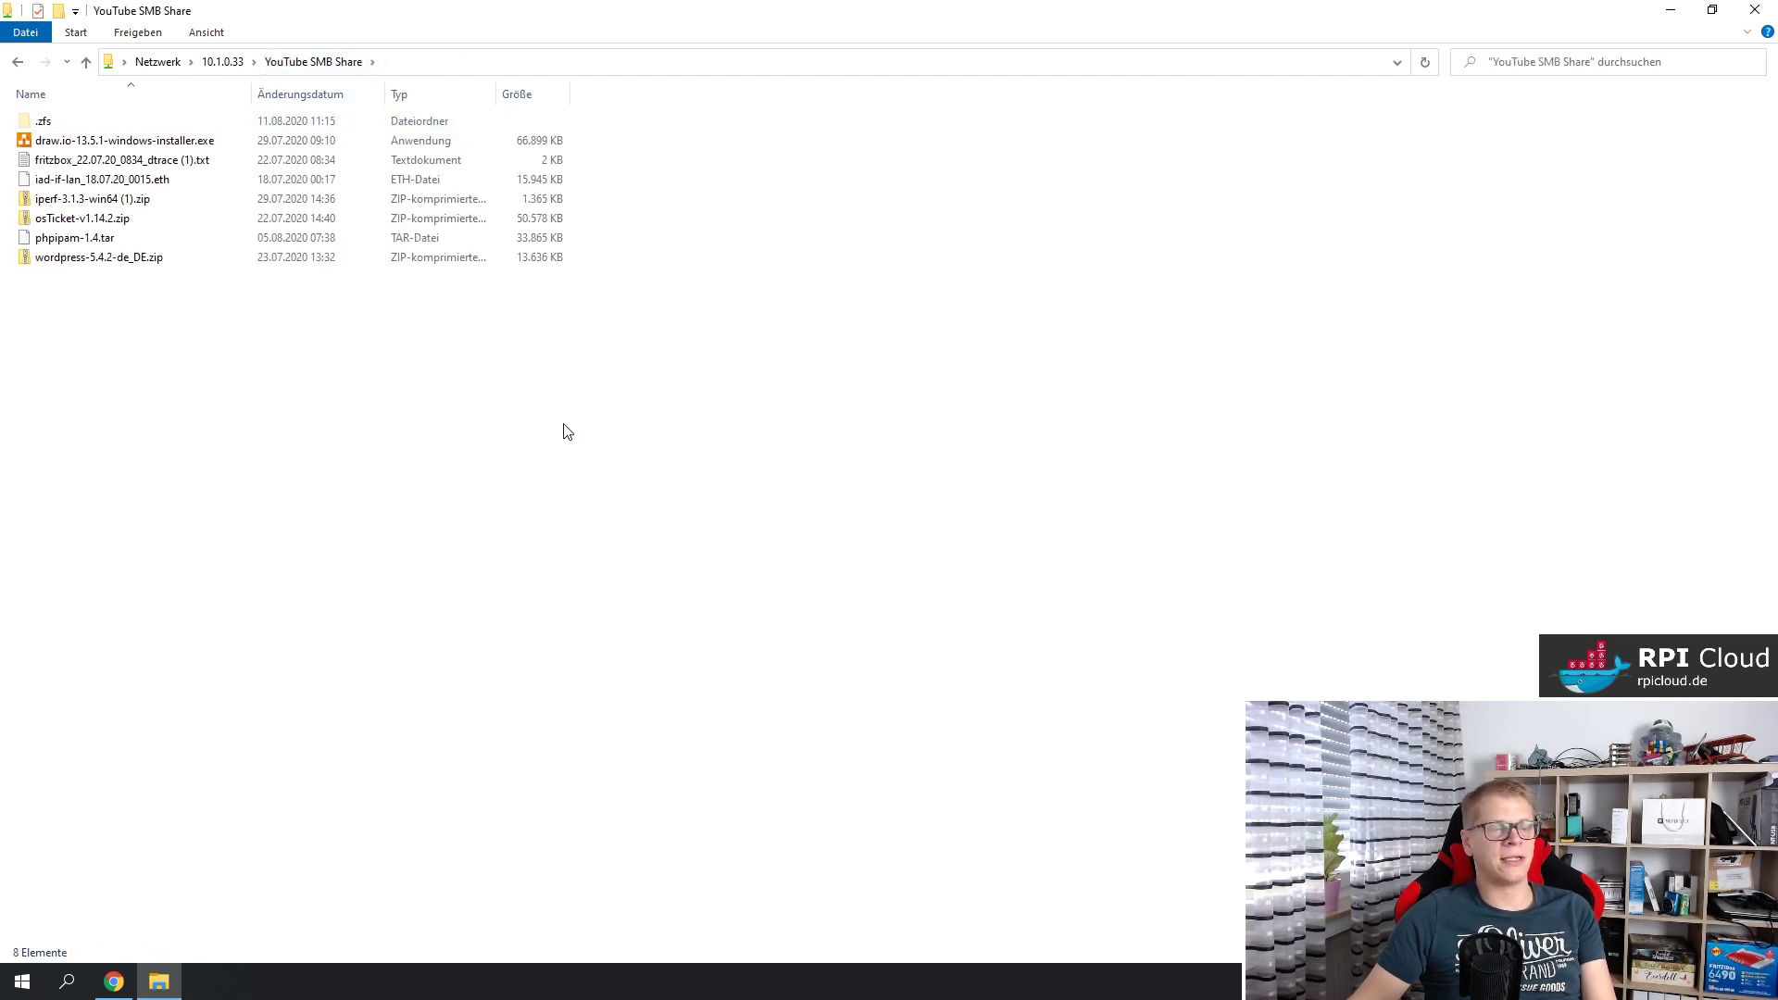